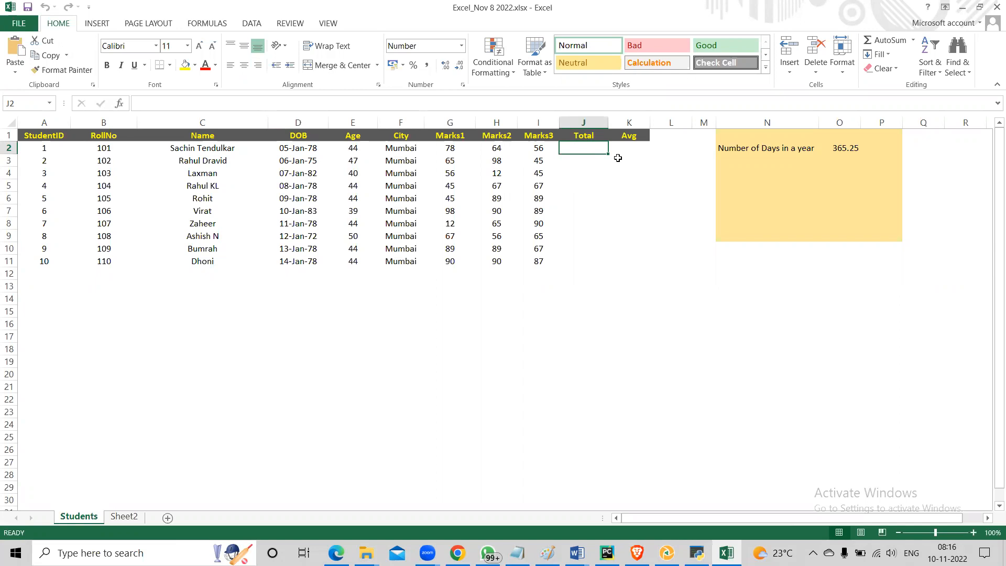
Step: Enter =SUM(G2:I2) in J2 to total the first student's three marks
{"action": "type", "text": "="}
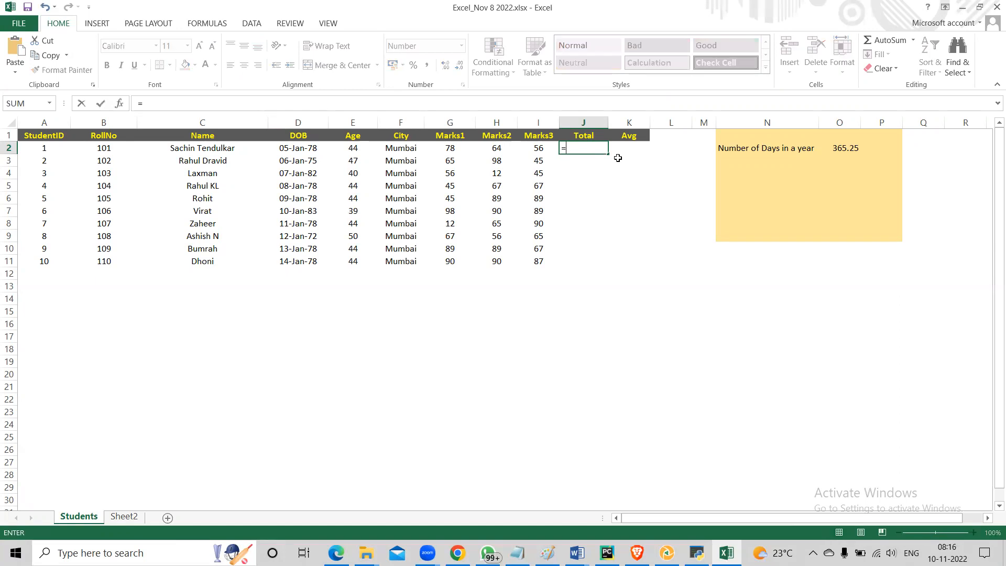
{"action": "type", "text": "sum"}
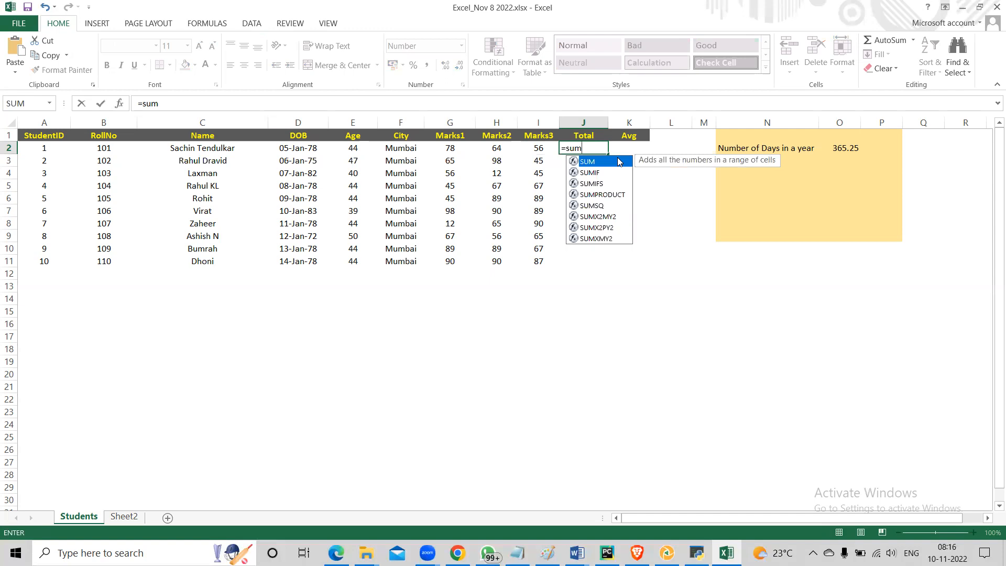
{"action": "type", "text": "("}
{"action": "key", "text": "shift+Left"}
{"action": "key", "text": "shift+Left"}
{"action": "key", "text": "shift+Left"}
{"action": "key", "text": "shift+Left"}
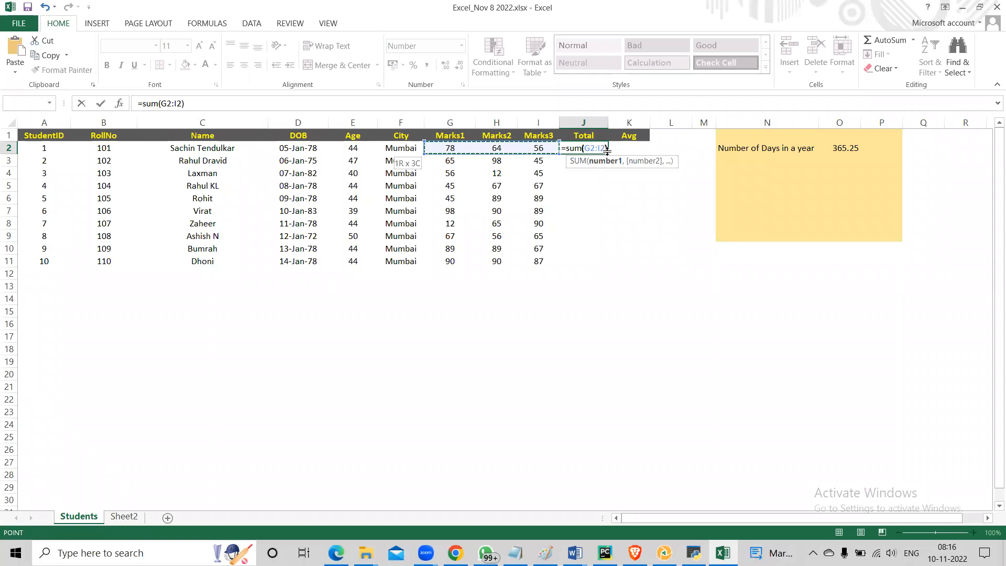
{"action": "key", "text": "Return"}
Step: Select blocks of adjacent cells one after another: G2:I2, F2:F11, D4:F10, C4:D10 and E4:F10
{"action": "left_click_drag", "start_coordinate": [448, 148], "coordinate": [529, 146]}
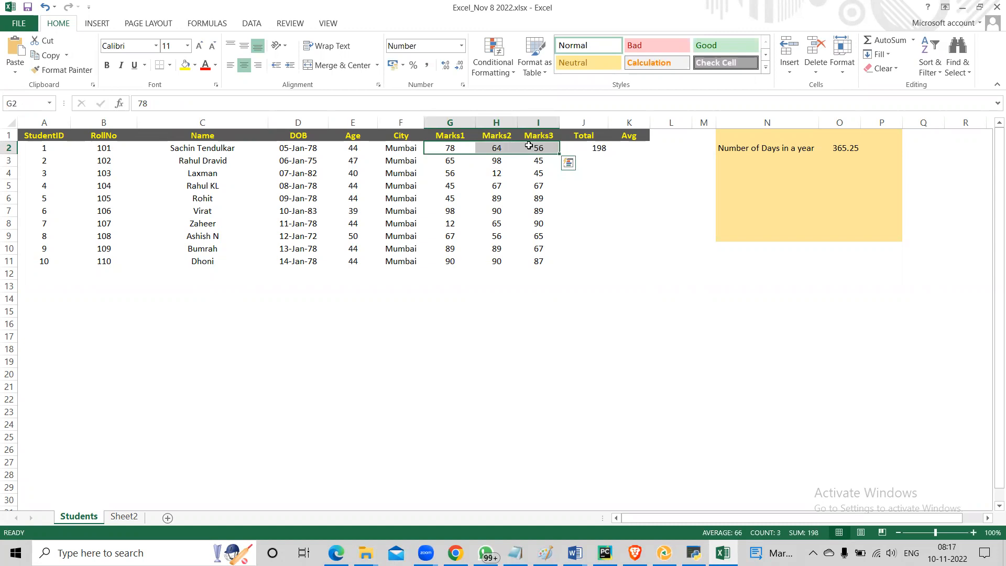
{"action": "left_click", "coordinate": [500, 172]}
{"action": "left_click_drag", "start_coordinate": [402, 153], "coordinate": [394, 257]}
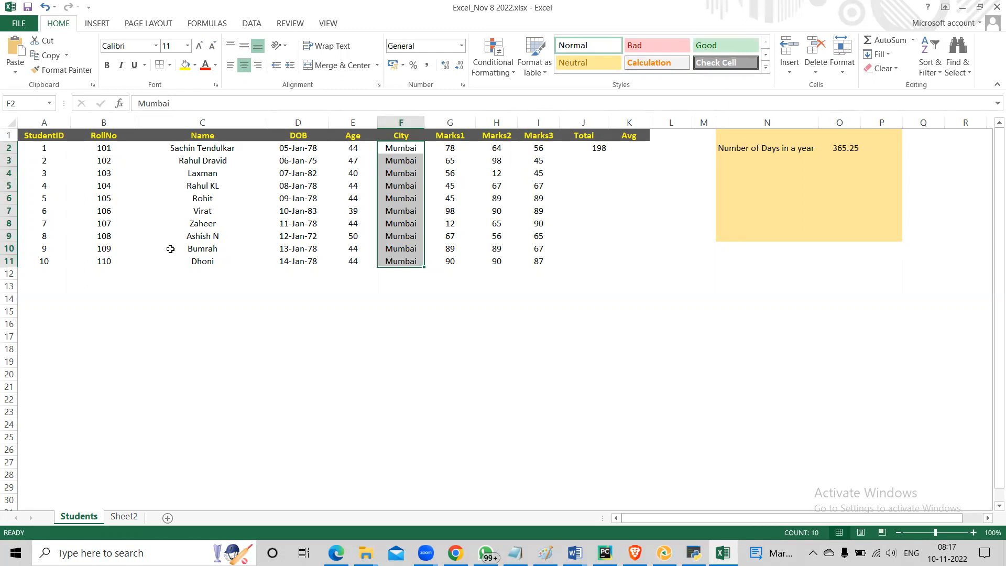
{"action": "left_click", "coordinate": [417, 324]}
{"action": "left_click_drag", "start_coordinate": [278, 174], "coordinate": [402, 248]}
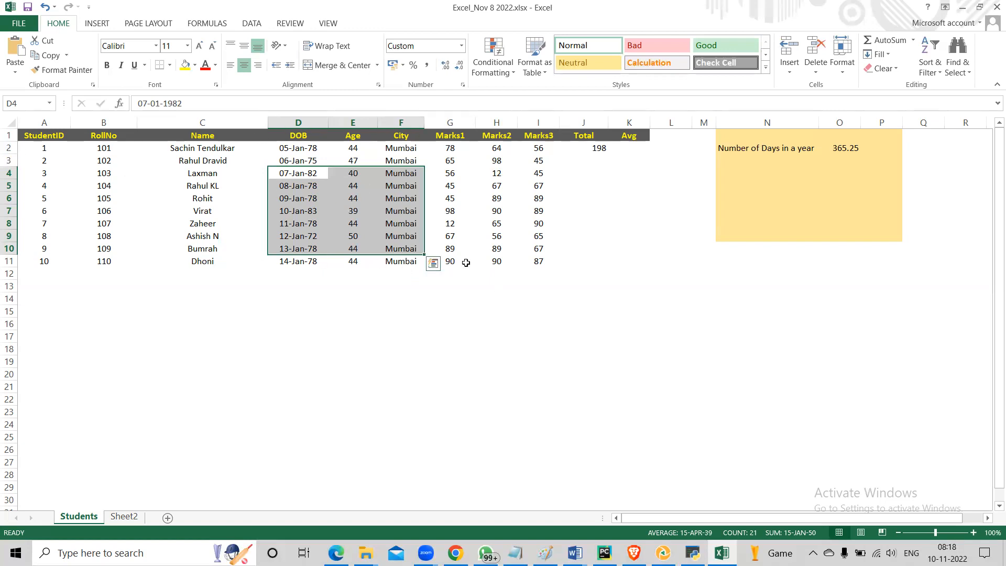
{"action": "left_click", "coordinate": [392, 323]}
{"action": "left_click_drag", "start_coordinate": [202, 172], "coordinate": [306, 247]}
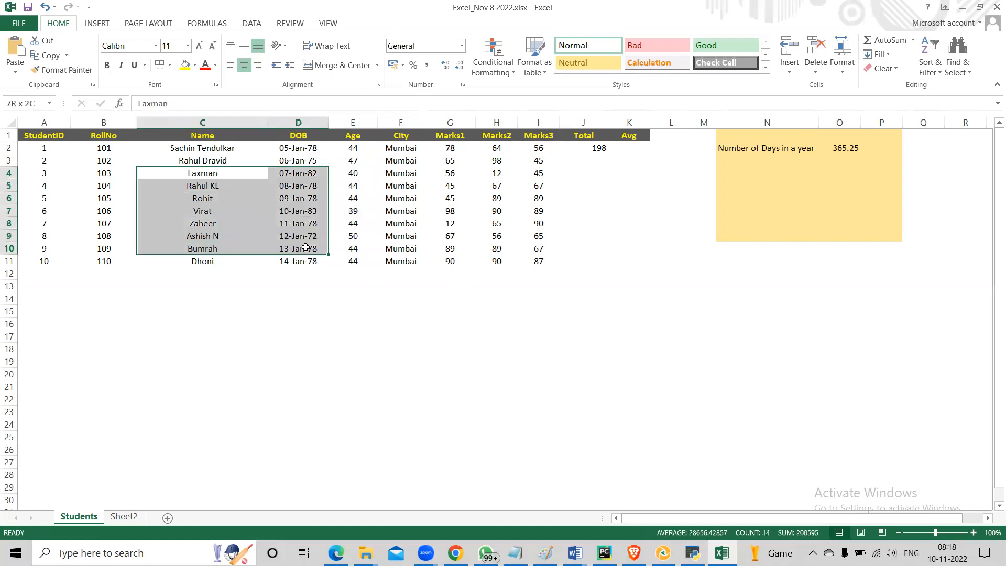
{"action": "left_click", "coordinate": [198, 179]}
{"action": "left_click_drag", "start_coordinate": [361, 174], "coordinate": [400, 249]}
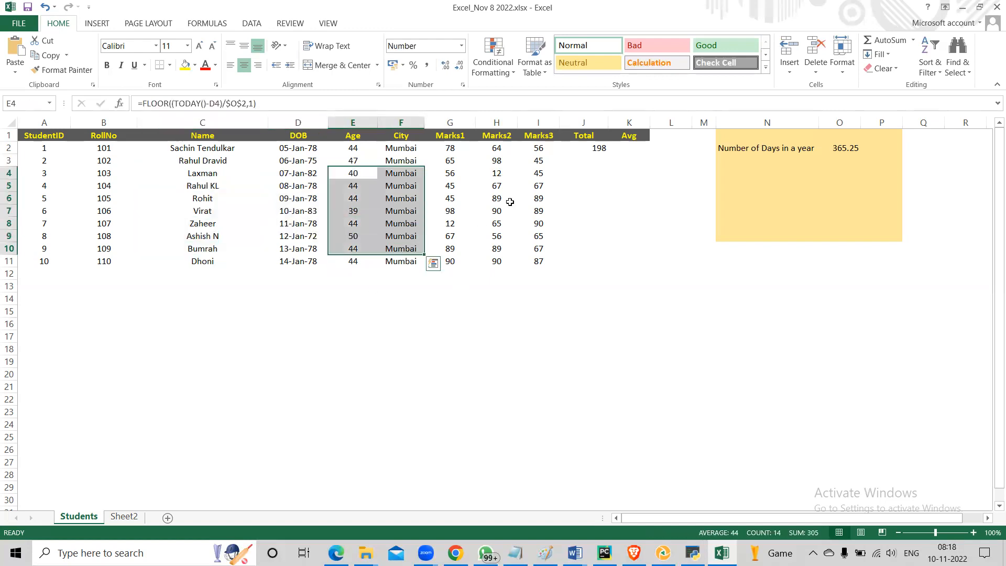
Step: Select the non-adjacent cells H3, F7, C4 and C9 together, and clear the selection
{"action": "left_click", "coordinate": [498, 161]}
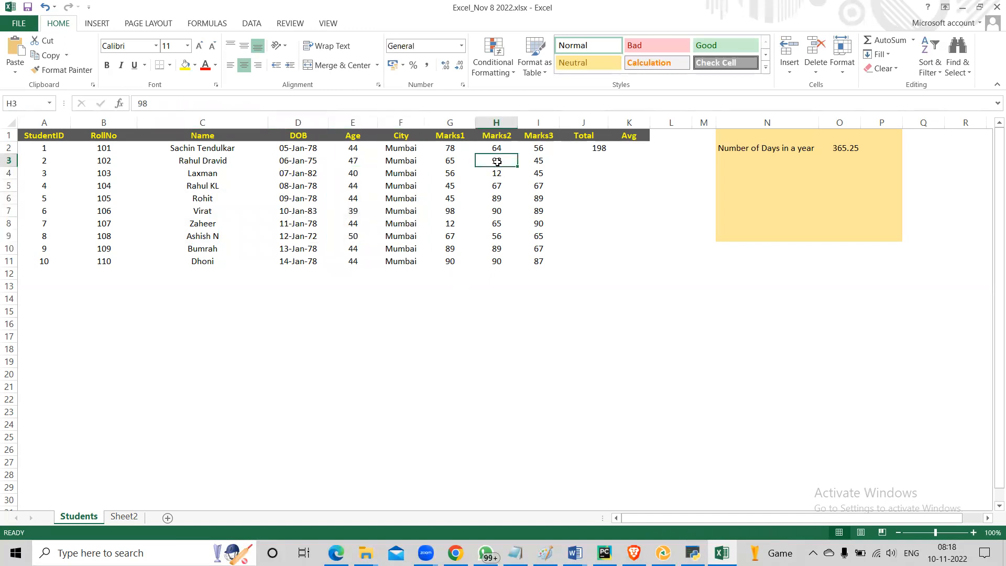
{"action": "left_click", "coordinate": [407, 209], "text": "ctrl"}
{"action": "left_click", "coordinate": [214, 175], "text": "ctrl"}
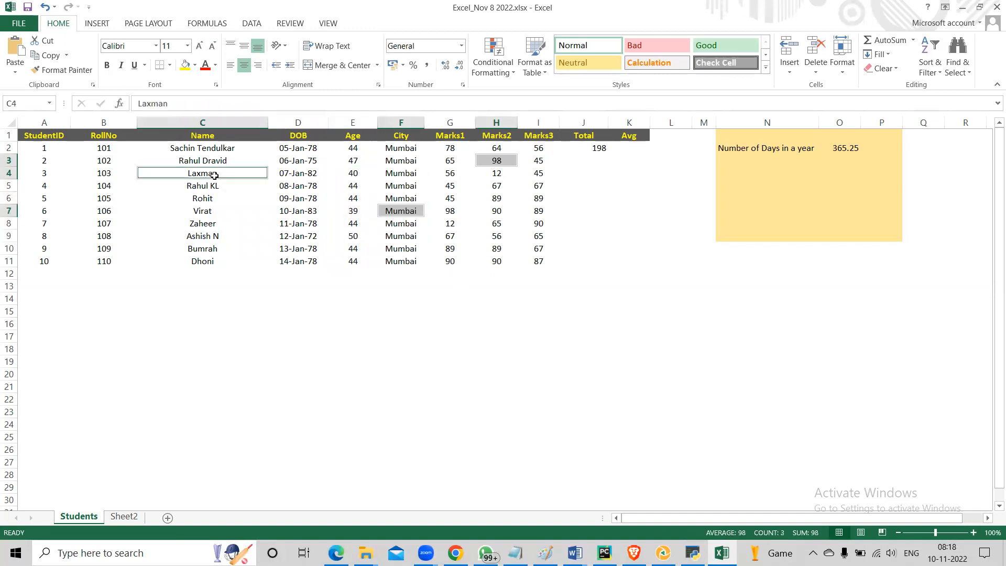
{"action": "left_click", "coordinate": [204, 234], "text": "ctrl"}
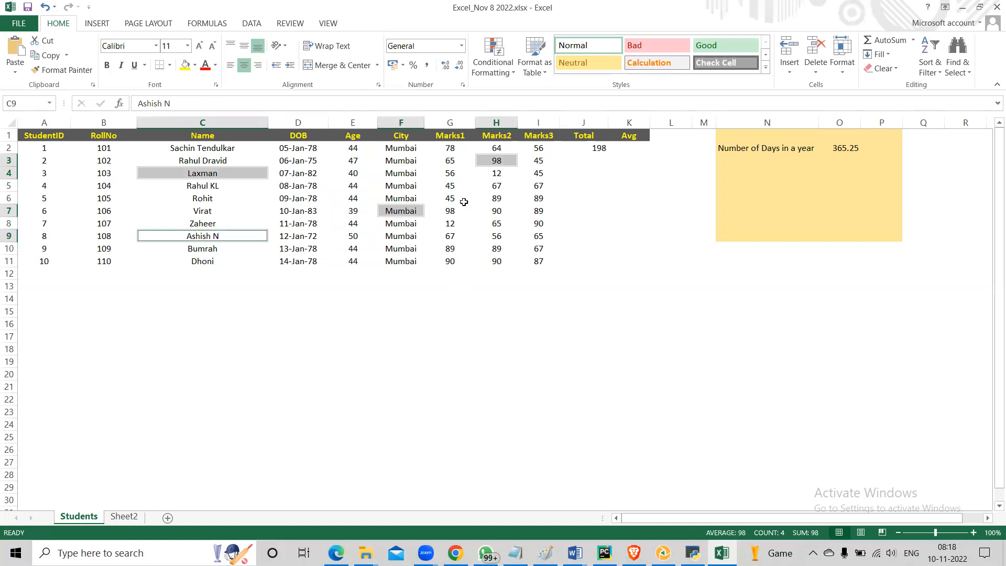
{"action": "left_click", "coordinate": [511, 199]}
Step: Select the scattered cells H3, F5, D5, D9, C10, C9 and C6 together
{"action": "left_click", "coordinate": [494, 162]}
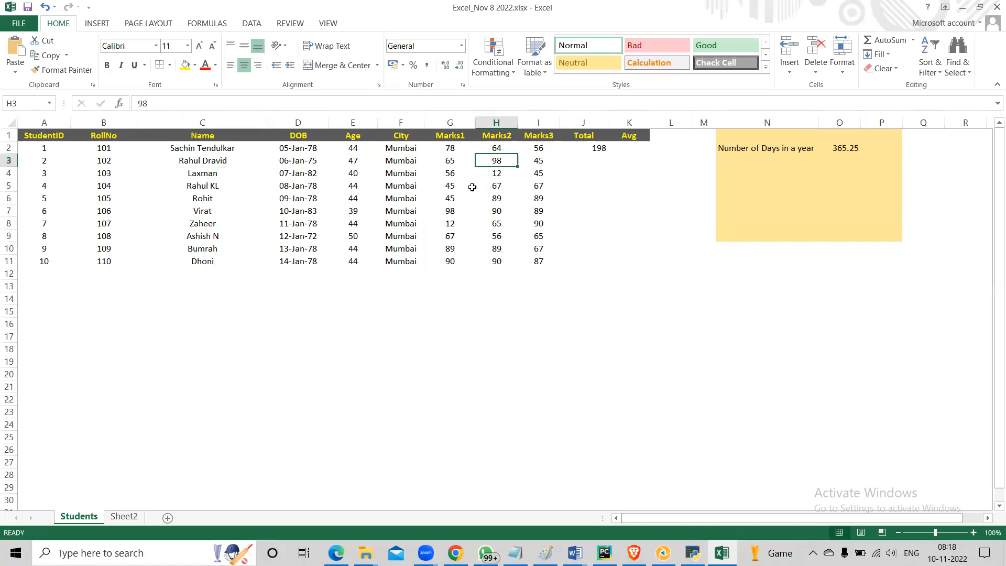
{"action": "left_click", "coordinate": [415, 190], "text": "ctrl"}
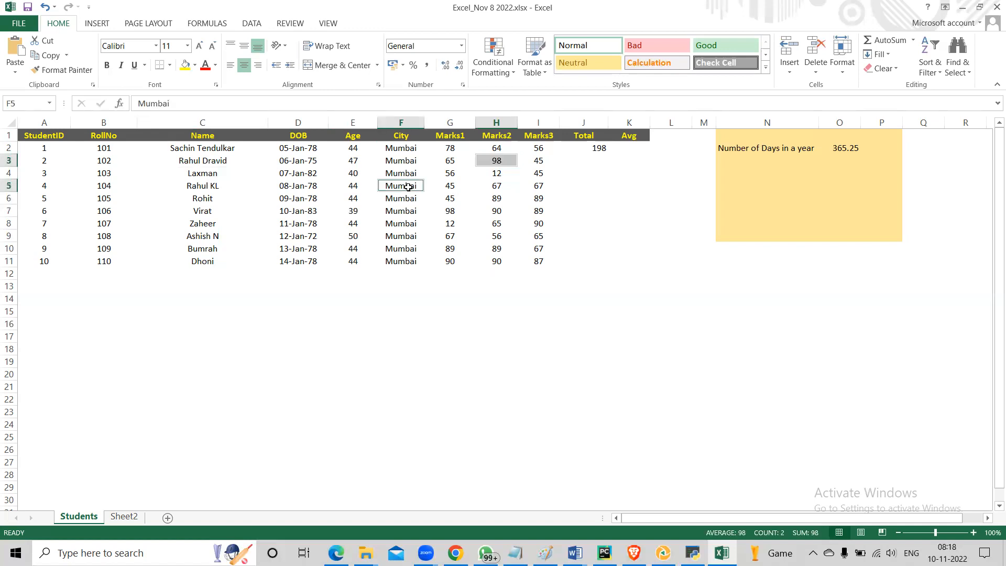
{"action": "left_click", "coordinate": [302, 190], "text": "ctrl"}
{"action": "left_click", "coordinate": [304, 234], "text": "ctrl"}
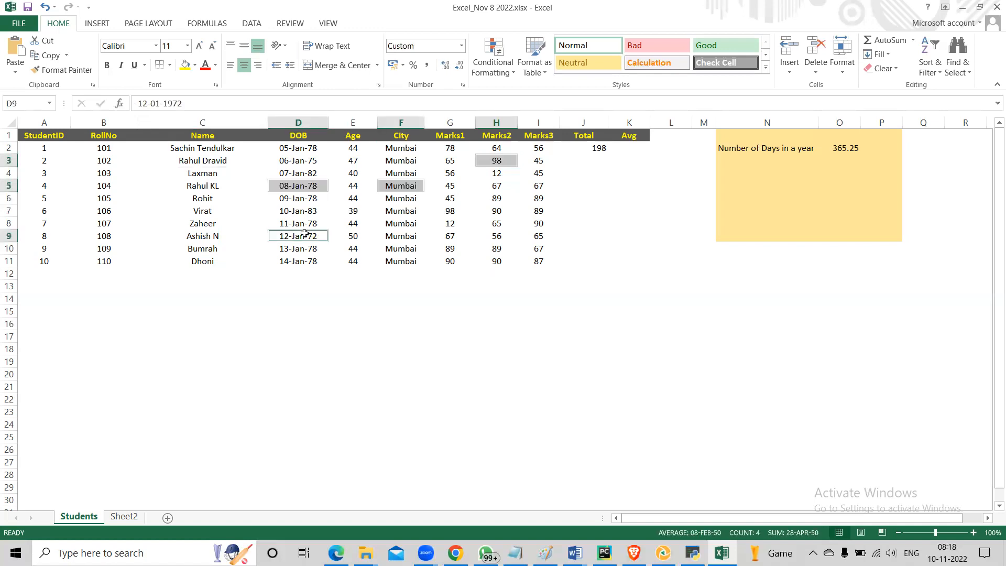
{"action": "left_click", "coordinate": [202, 249], "text": "ctrl"}
{"action": "left_click", "coordinate": [204, 232], "text": "ctrl"}
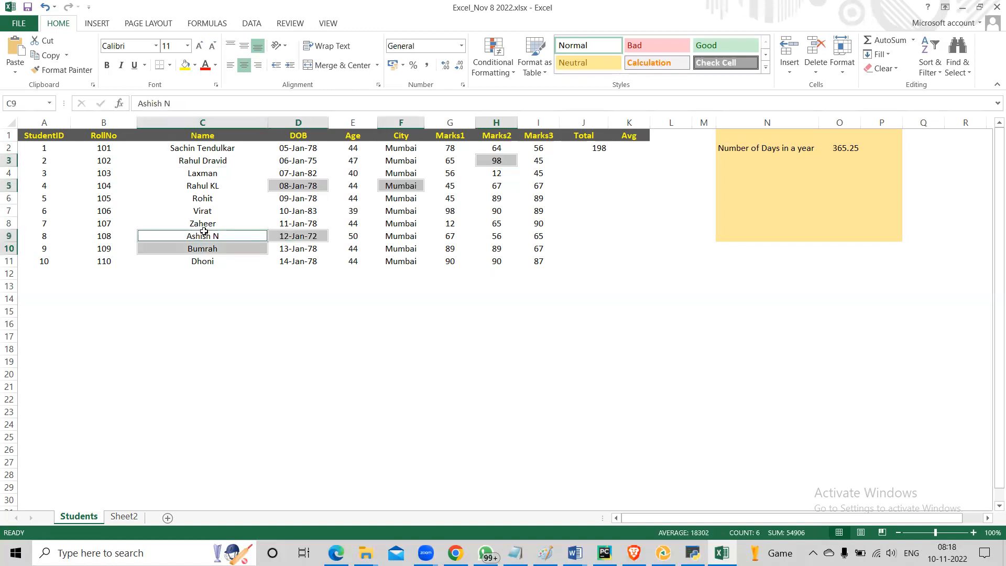
{"action": "left_click", "coordinate": [204, 191], "text": "ctrl"}
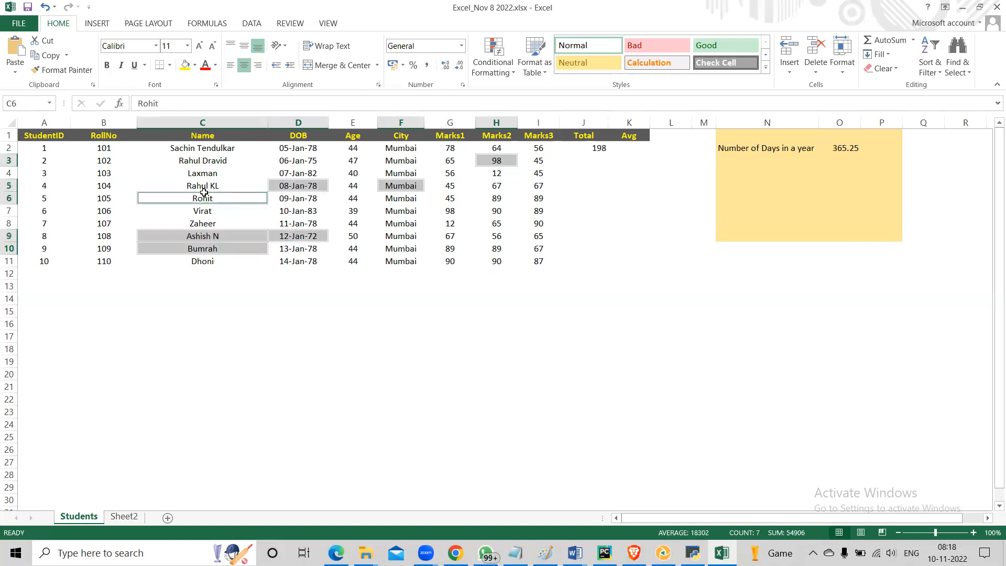
Step: Try a SUM formula in J3 with the separate cells G4, H7, I10, G10 and I4 as comma-separated arguments
{"action": "left_click", "coordinate": [594, 192]}
{"action": "left_click", "coordinate": [605, 165]}
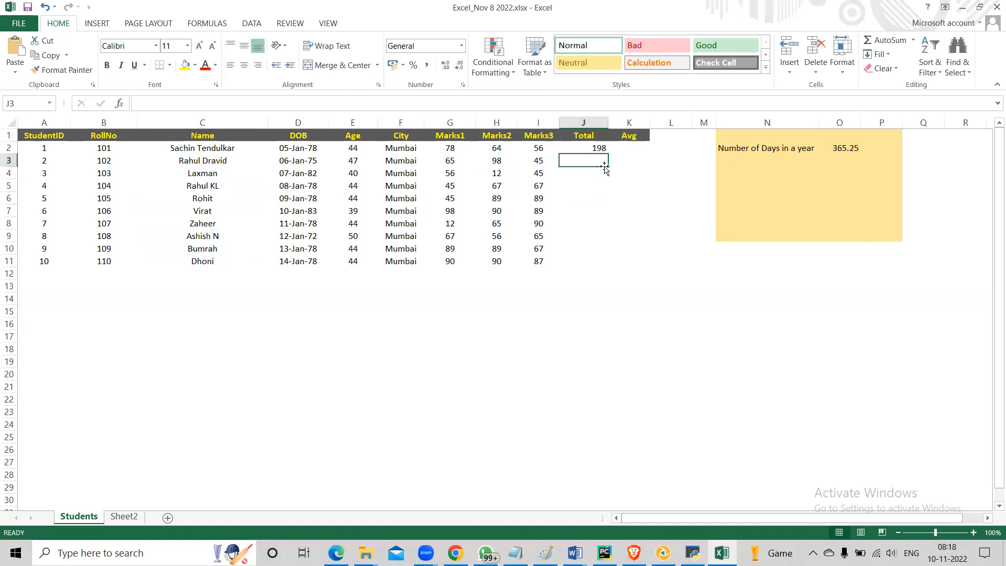
{"action": "type", "text": "=sum("}
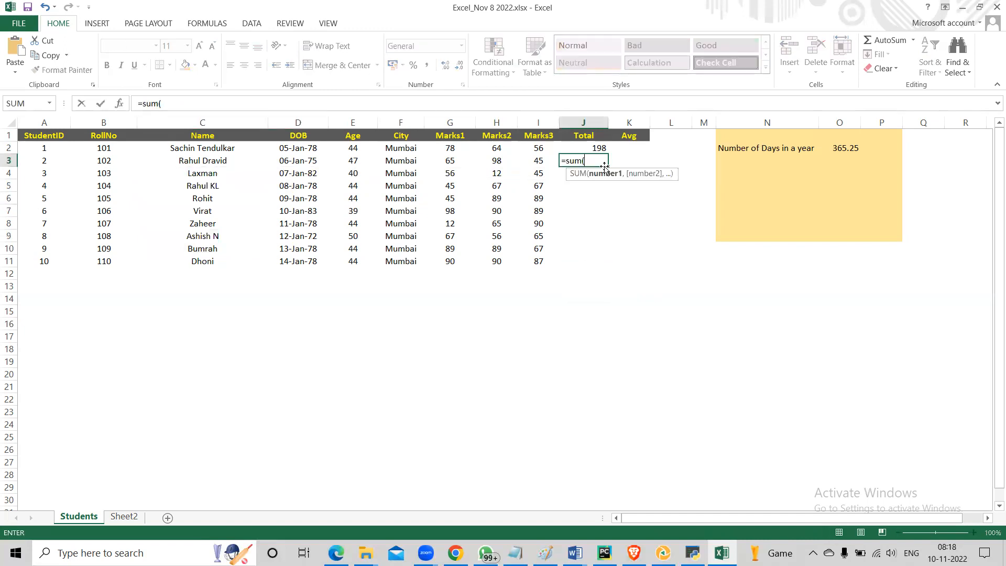
{"action": "left_click", "coordinate": [454, 174]}
{"action": "type", "text": ","}
{"action": "left_click", "coordinate": [497, 212]}
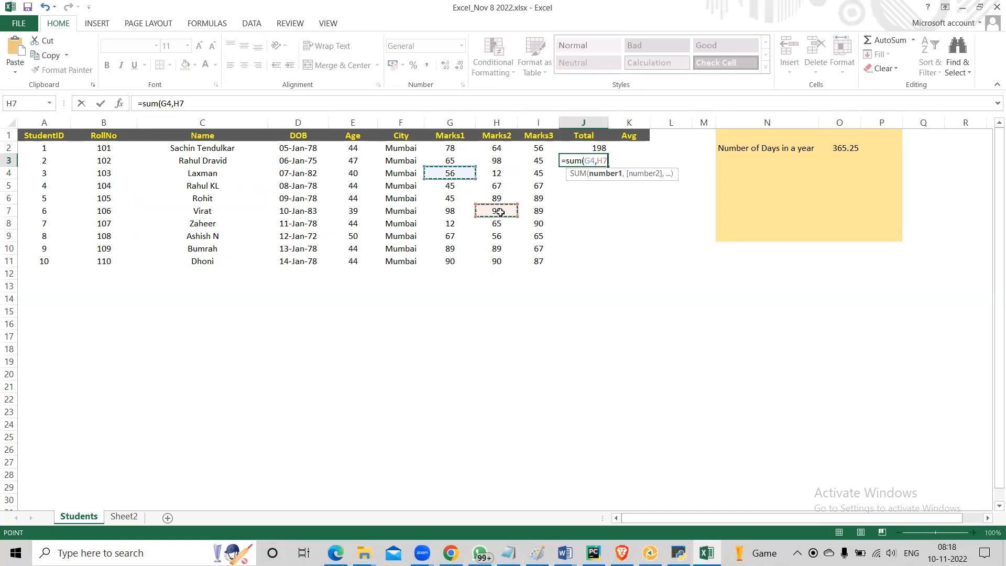
{"action": "type", "text": ","}
{"action": "left_click", "coordinate": [542, 248]}
{"action": "type", "text": ","}
{"action": "left_click", "coordinate": [452, 248]}
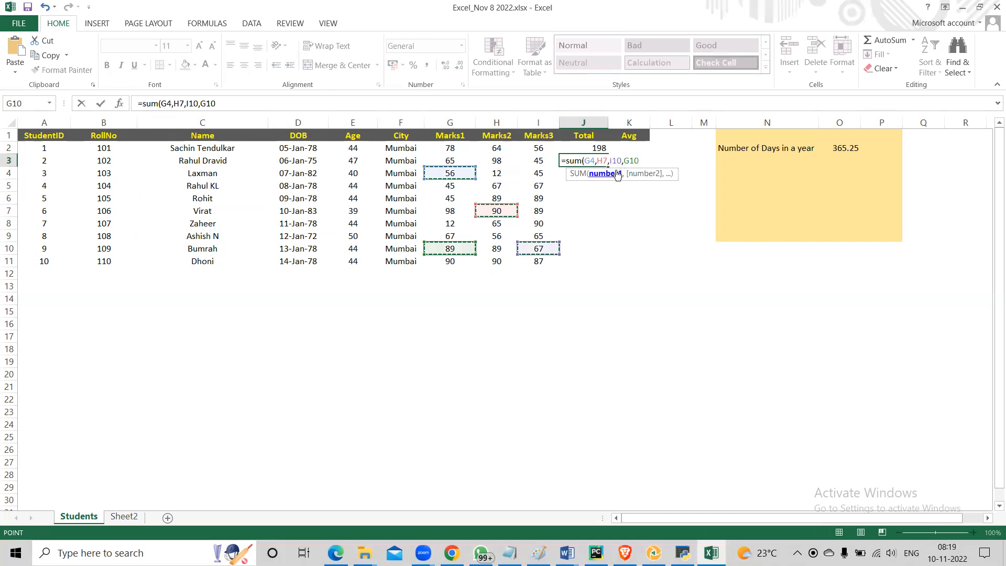
{"action": "type", "text": ","}
{"action": "left_click", "coordinate": [545, 172]}
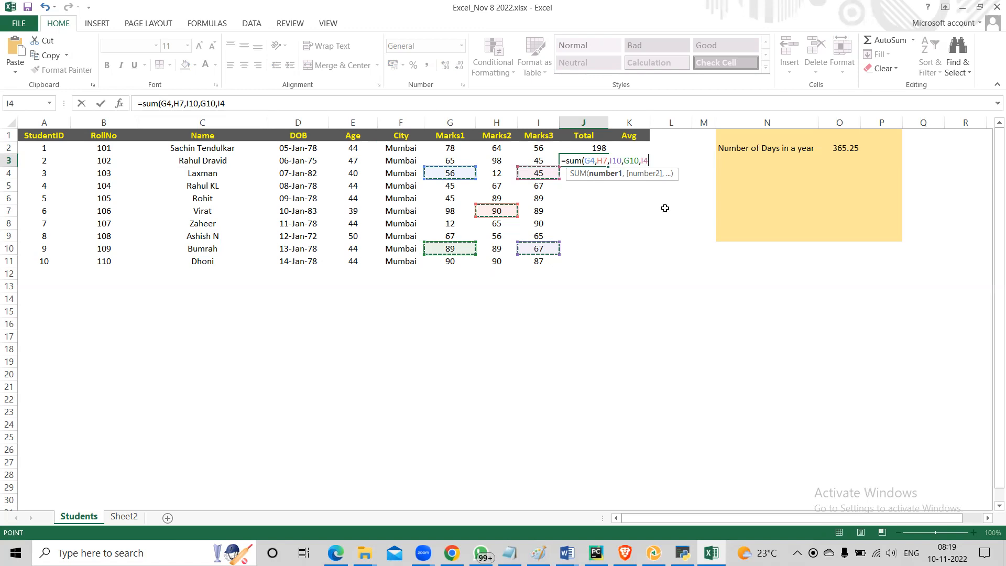
{"action": "key", "text": "Escape"}
Step: Select several rectangular blocks of adjacent cells in the student table, including C3:C8 and H4:I9
{"action": "left_click", "coordinate": [306, 178]}
{"action": "left_click_drag", "start_coordinate": [307, 182], "coordinate": [525, 265]}
{"action": "left_click_drag", "start_coordinate": [212, 157], "coordinate": [198, 223]}
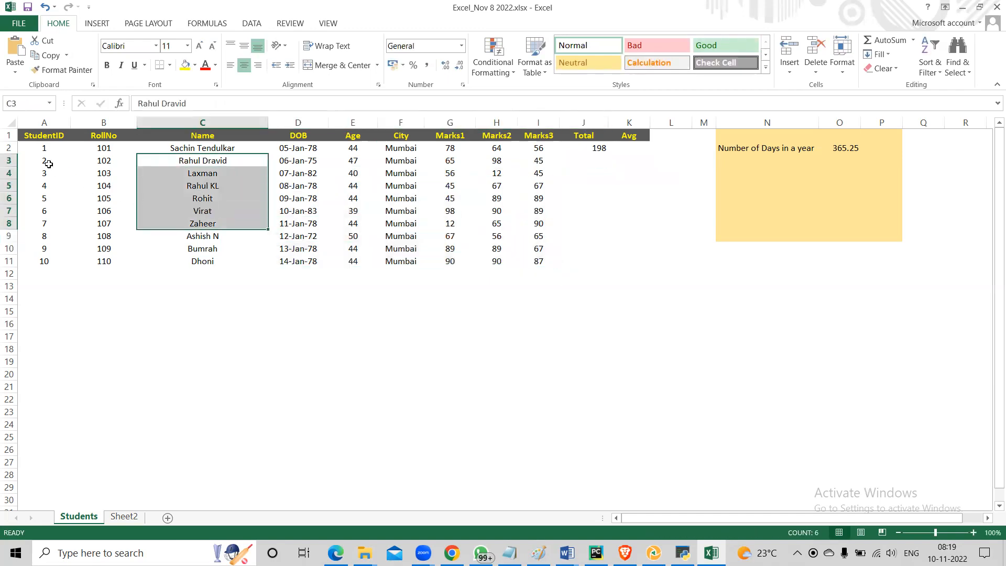
{"action": "left_click_drag", "start_coordinate": [50, 165], "coordinate": [105, 198]}
{"action": "left_click_drag", "start_coordinate": [210, 161], "coordinate": [112, 232]}
{"action": "left_click_drag", "start_coordinate": [492, 167], "coordinate": [530, 232]}
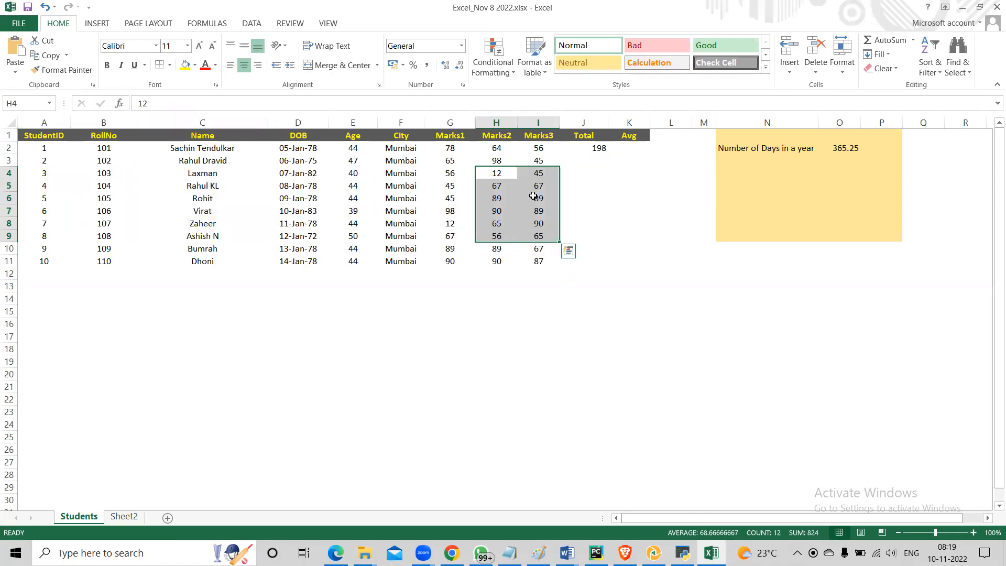
Step: Select the non-adjacent marks in H5, G4, G7 and G11 together, and clear the selection
{"action": "left_click", "coordinate": [504, 185]}
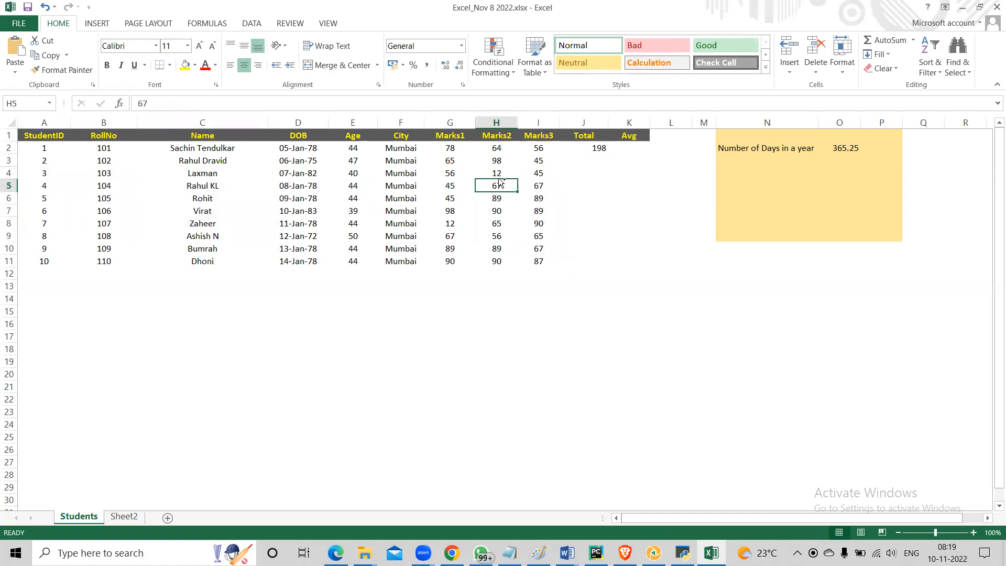
{"action": "left_click", "coordinate": [454, 171], "text": "ctrl"}
{"action": "left_click", "coordinate": [446, 210], "text": "ctrl"}
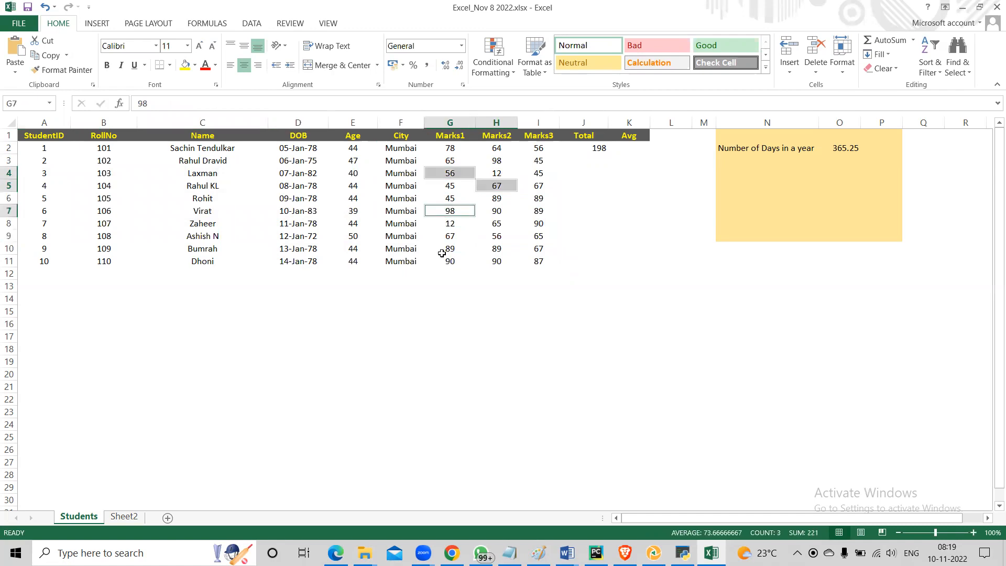
{"action": "left_click", "coordinate": [448, 255], "text": "ctrl"}
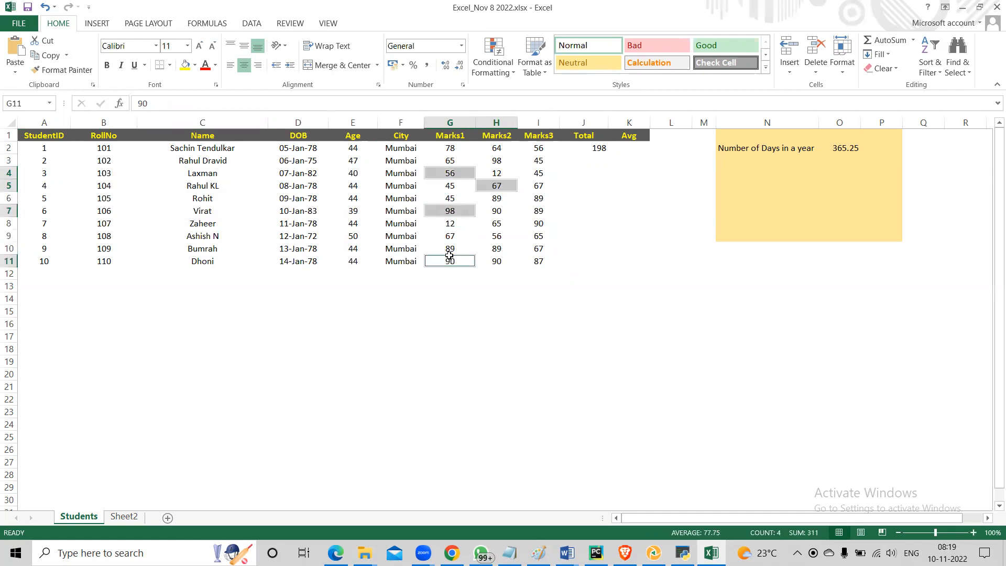
{"action": "left_click", "coordinate": [590, 199]}
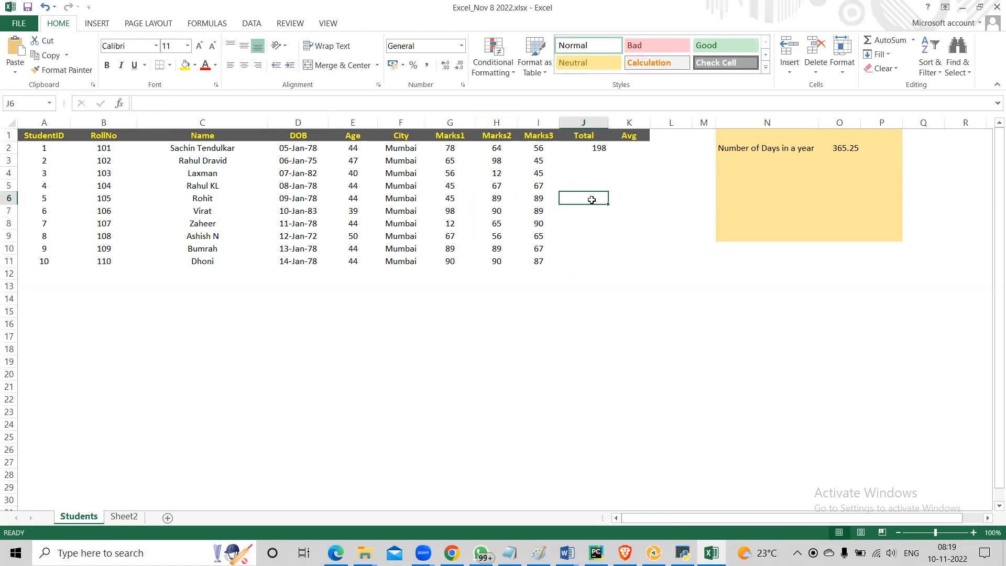
Step: Fill the SUM formula in J2 down the Total column to J11
{"action": "left_click", "coordinate": [594, 147]}
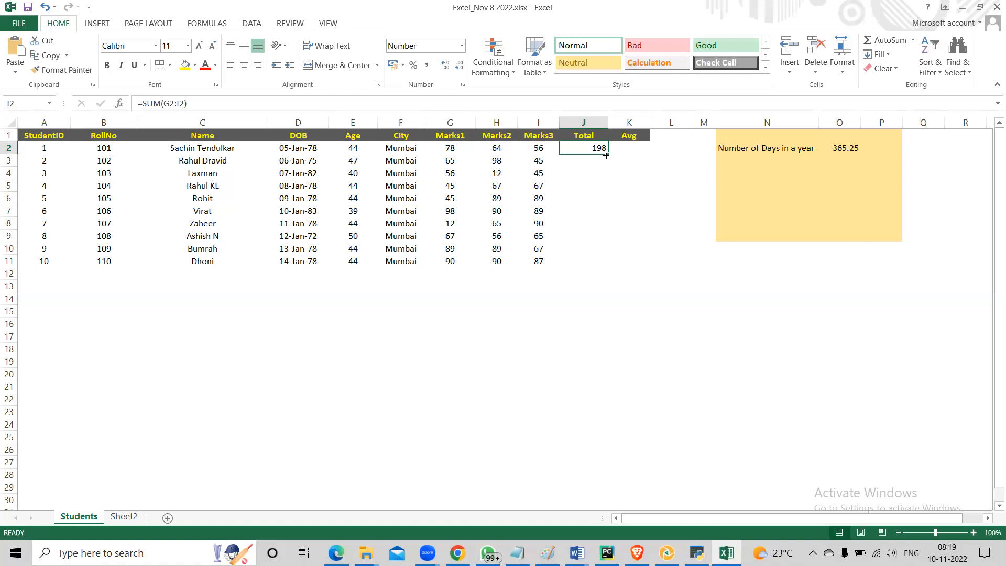
{"action": "double_click", "coordinate": [606, 156]}
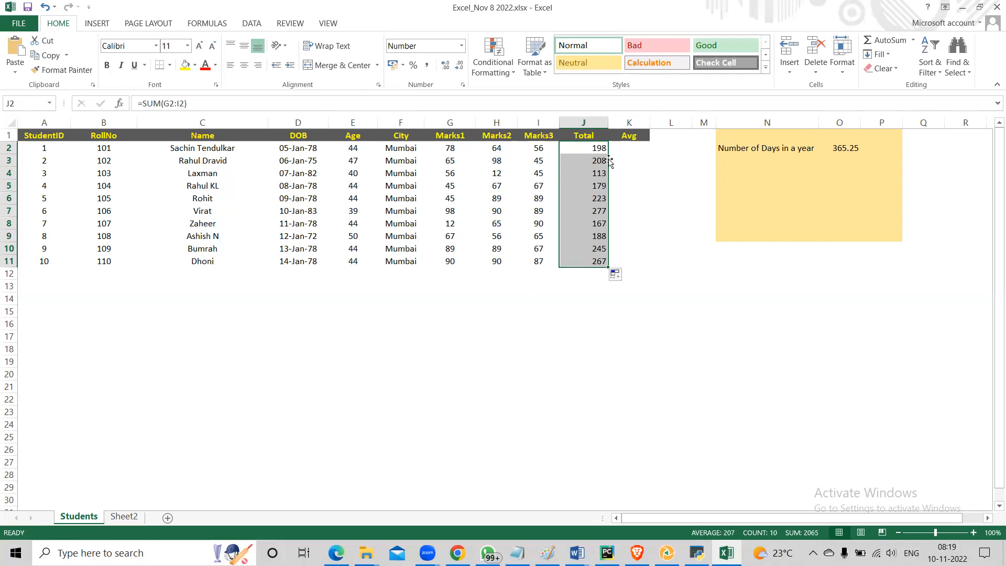
Step: Enter =J2/3 in K2 as the average and fill it down to K11
{"action": "left_click", "coordinate": [624, 197]}
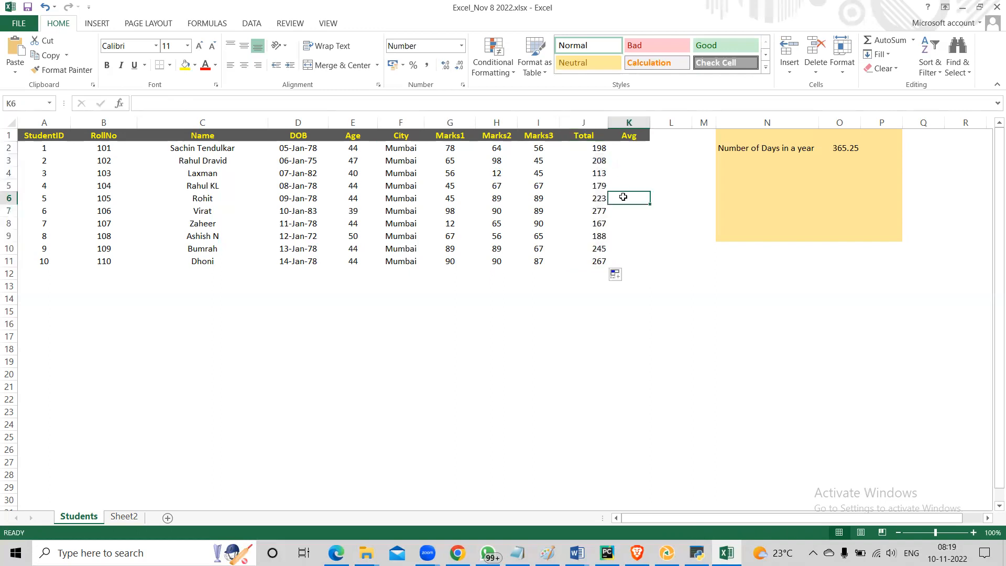
{"action": "left_click", "coordinate": [632, 150]}
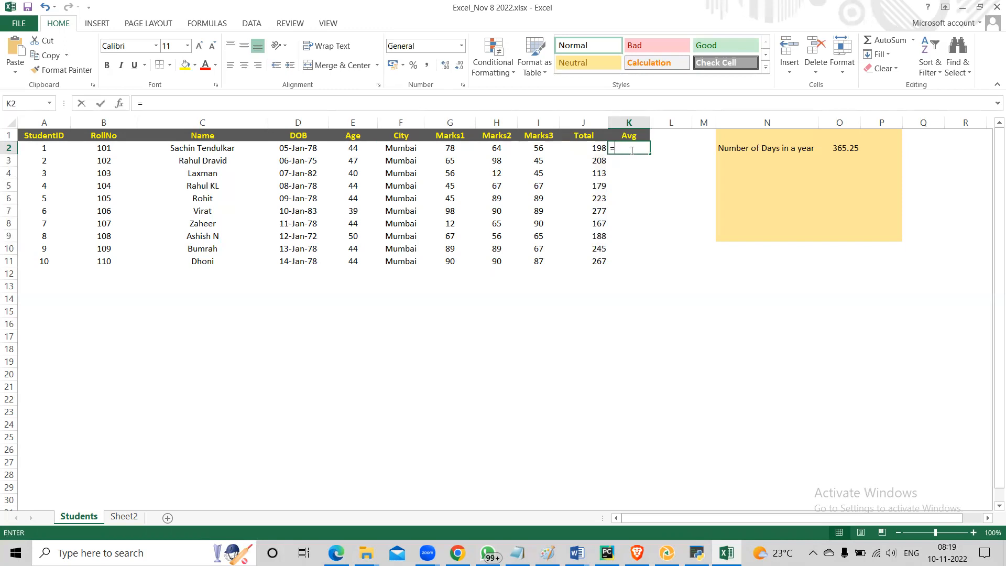
{"action": "type", "text": "="}
{"action": "key", "text": "Left"}
{"action": "type", "text": "/3"}
{"action": "key", "text": "Return"}
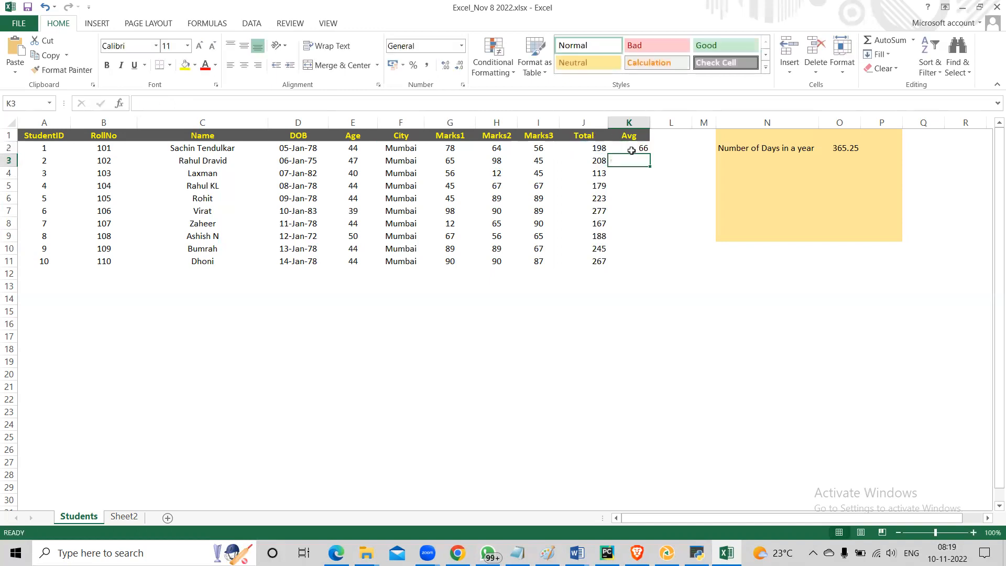
{"action": "left_click", "coordinate": [631, 150]}
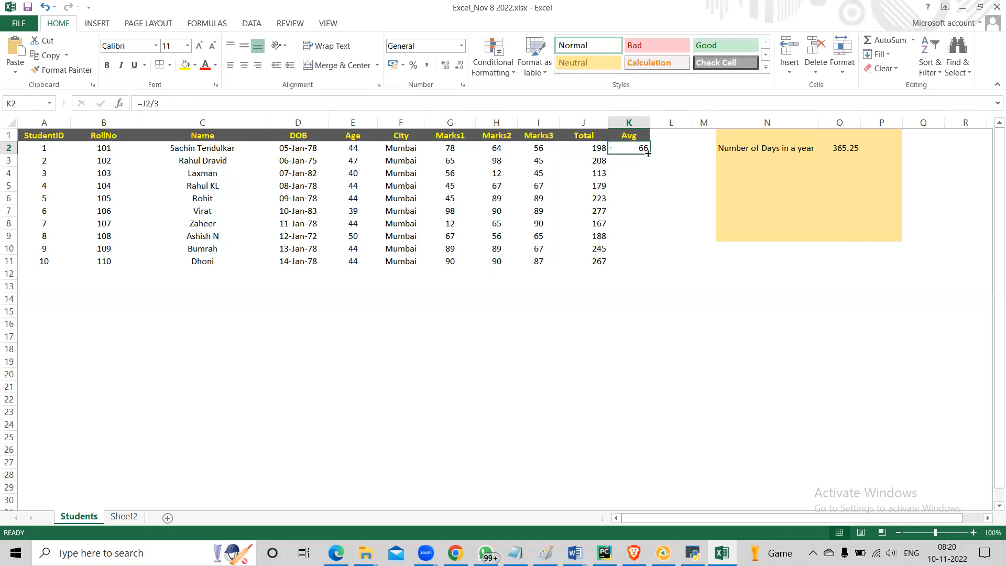
{"action": "double_click", "coordinate": [649, 153]}
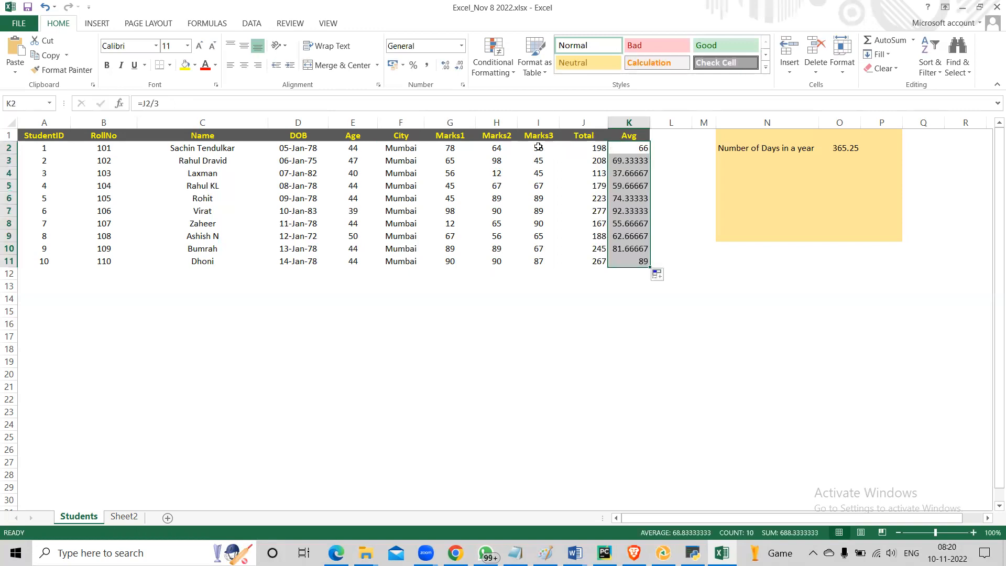
Step: Format the averages in K2:K11 to show one decimal place
{"action": "left_click", "coordinate": [444, 66]}
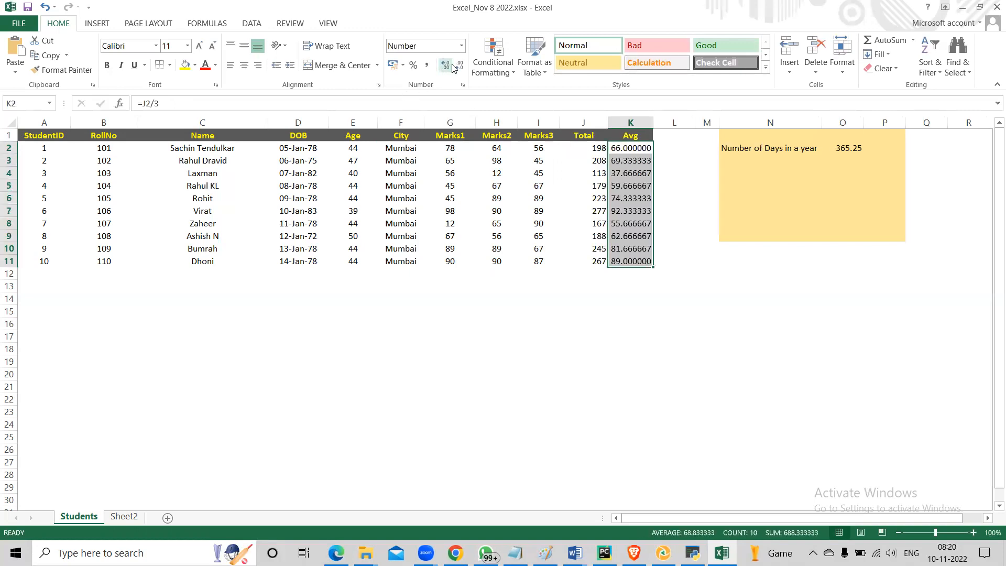
{"action": "left_click", "coordinate": [459, 66]}
{"action": "left_click", "coordinate": [460, 67]}
{"action": "left_click", "coordinate": [460, 66]}
{"action": "left_click", "coordinate": [460, 67]}
{"action": "left_click", "coordinate": [459, 68]}
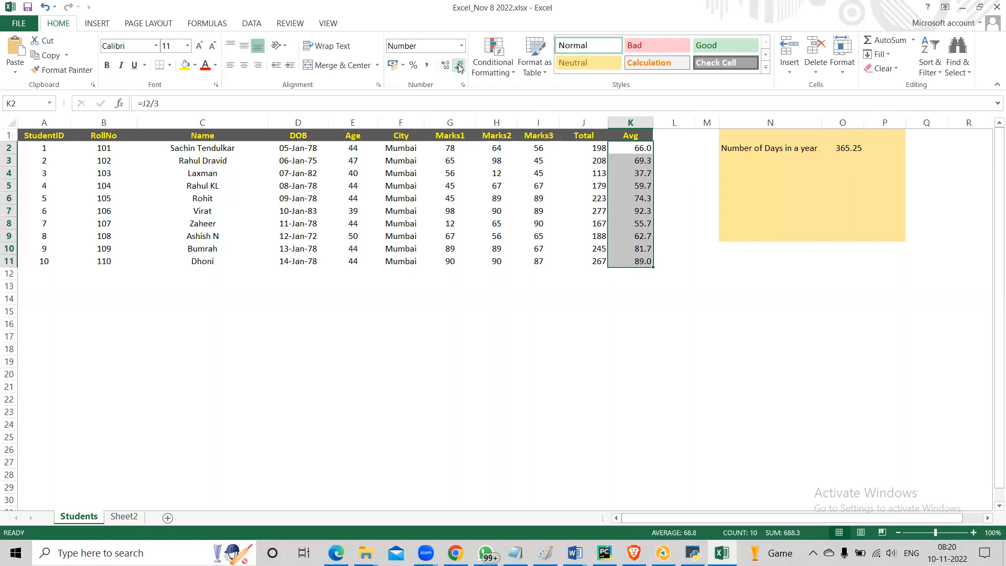
{"action": "left_click", "coordinate": [735, 309]}
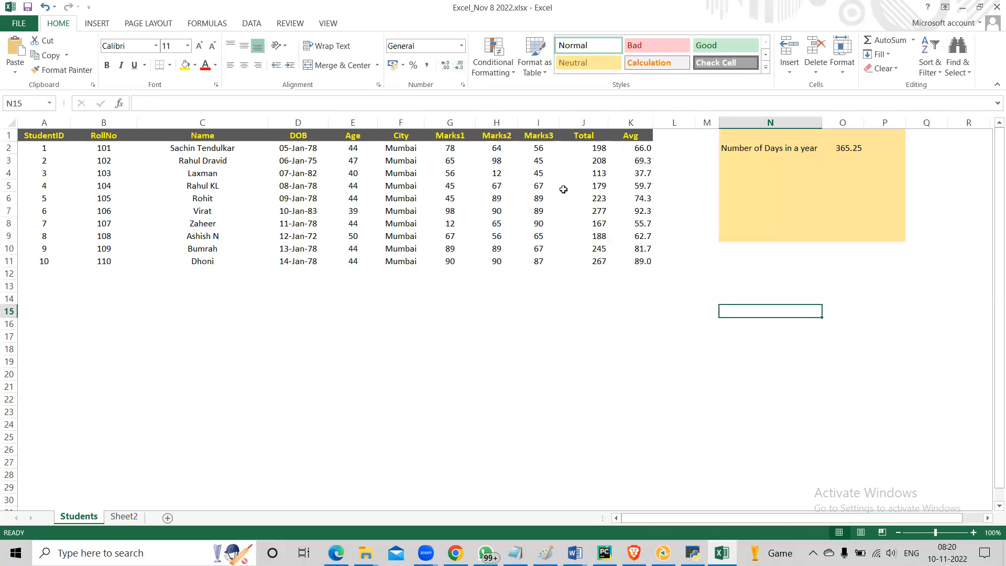
Step: Center the Total and Avg values horizontally across J2:L11
{"action": "left_click_drag", "start_coordinate": [588, 152], "coordinate": [667, 262]}
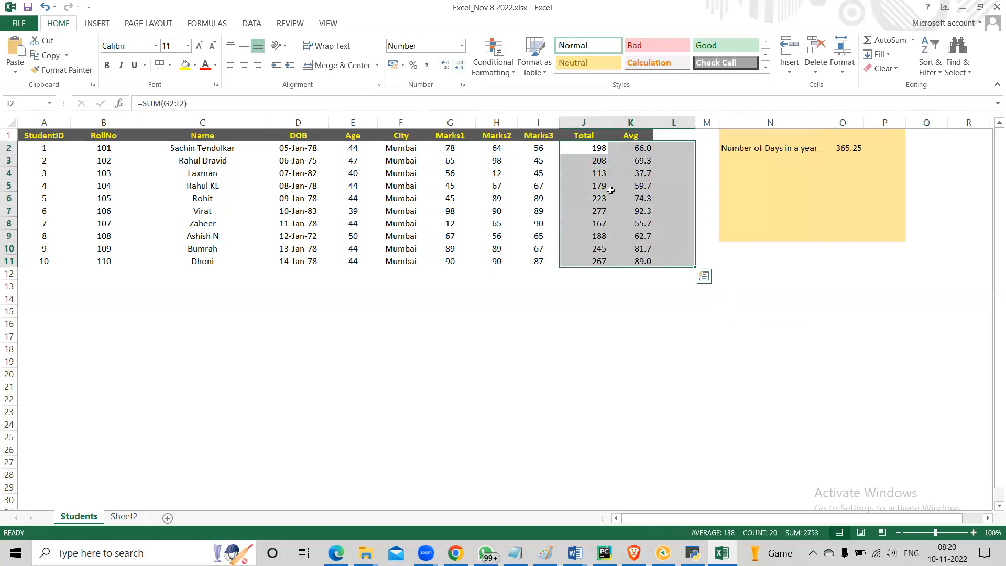
{"action": "left_click", "coordinate": [244, 65]}
{"action": "left_click", "coordinate": [648, 273]}
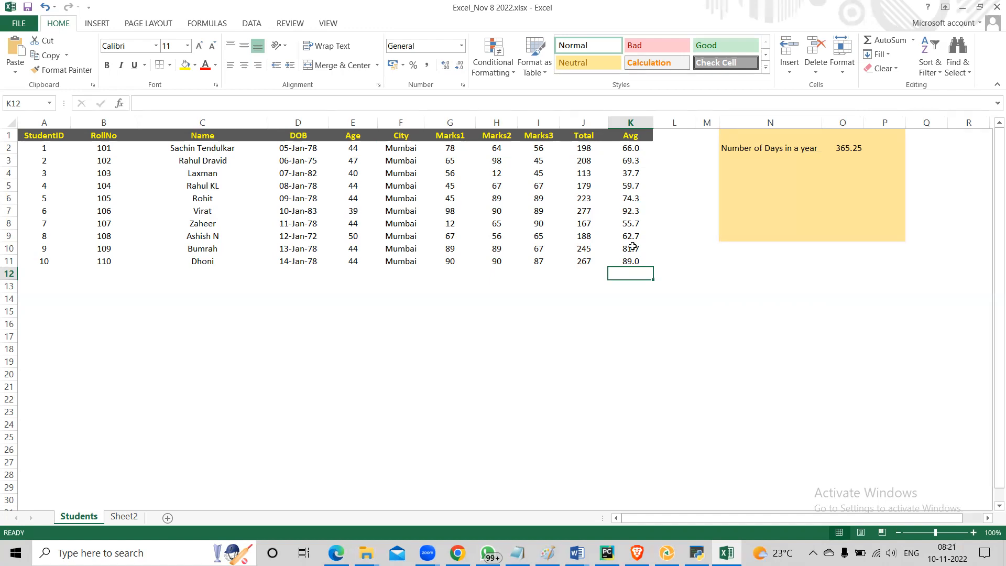
Step: Enter the grade rule ">90 - A" in N5 of the yellow notes block
{"action": "left_click", "coordinate": [801, 185]}
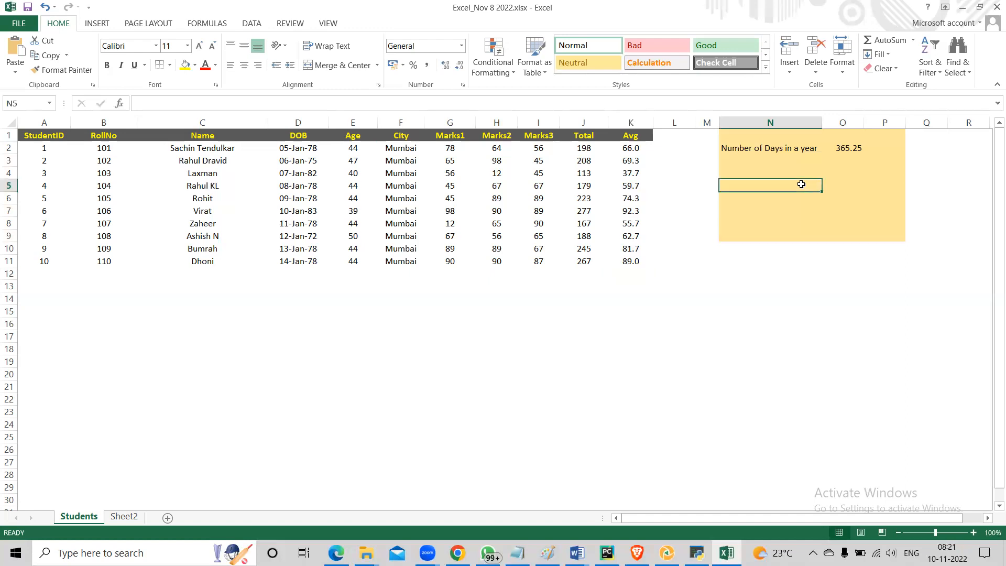
{"action": "type", "text": "90"}
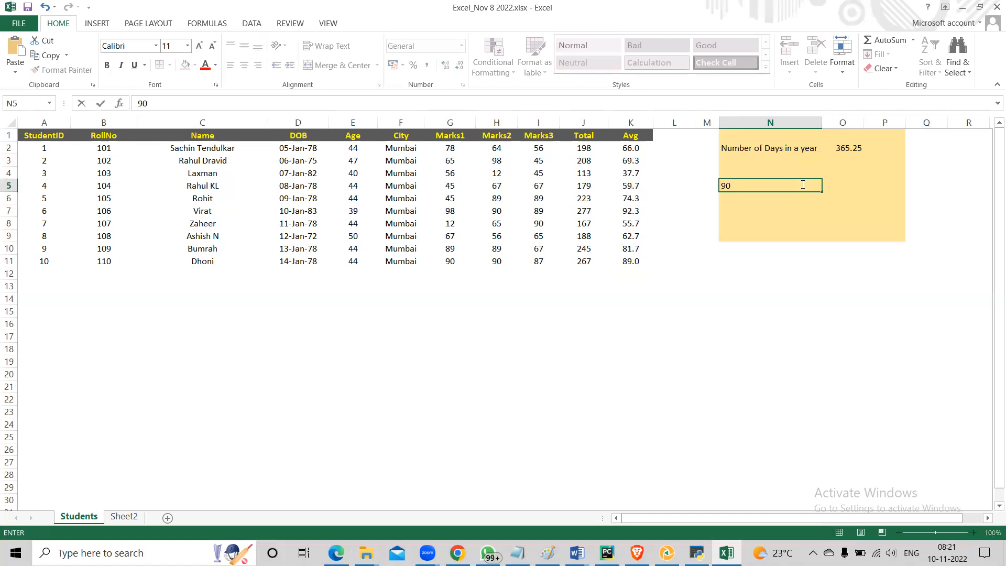
{"action": "type", "text": " more"}
{"action": "key", "text": "BackSpace"}
{"action": "key", "text": "BackSpace"}
{"action": "key", "text": "BackSpace"}
{"action": "key", "text": "BackSpace"}
{"action": "key", "text": "BackSpace"}
{"action": "key", "text": "BackSpace"}
{"action": "key", "text": "BackSpace"}
{"action": "type", "text": ">90 - A"}
{"action": "key", "text": "Return"}
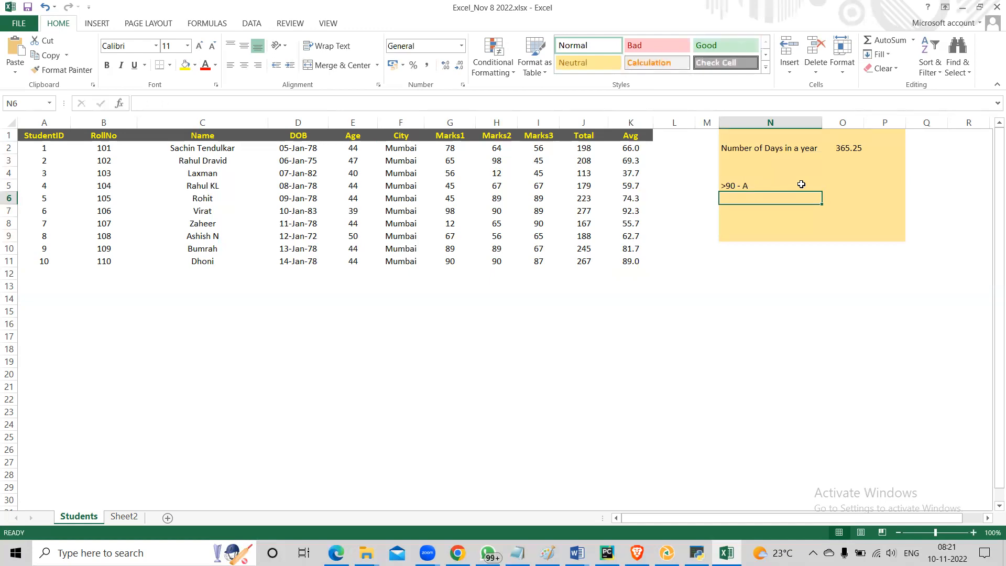
Step: Add the grade rules "80 to 90 - B" in N6 and "70 to 80 - C" in N7
{"action": "type", "text": "80 to"}
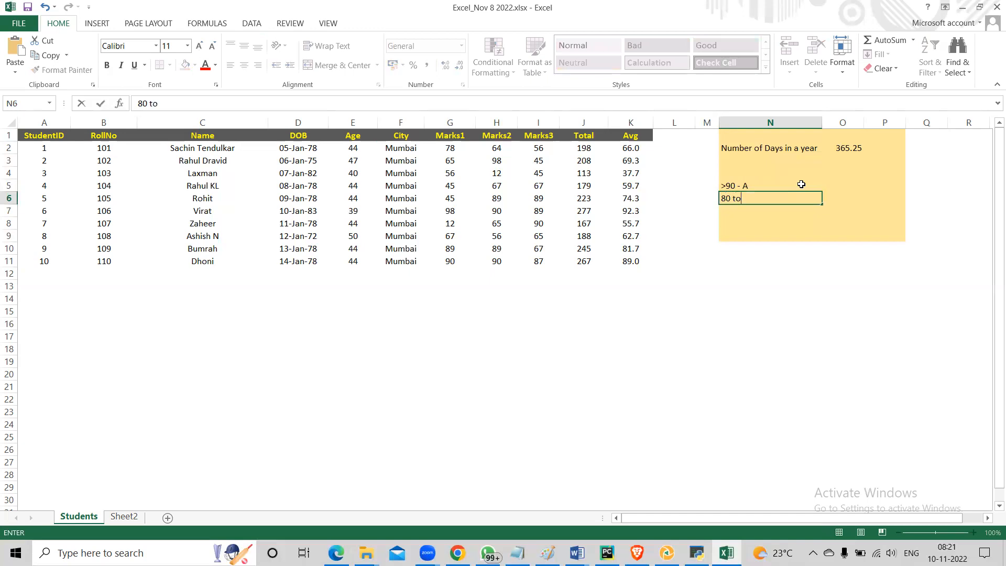
{"action": "type", "text": " 90 - B"}
{"action": "key", "text": "Return"}
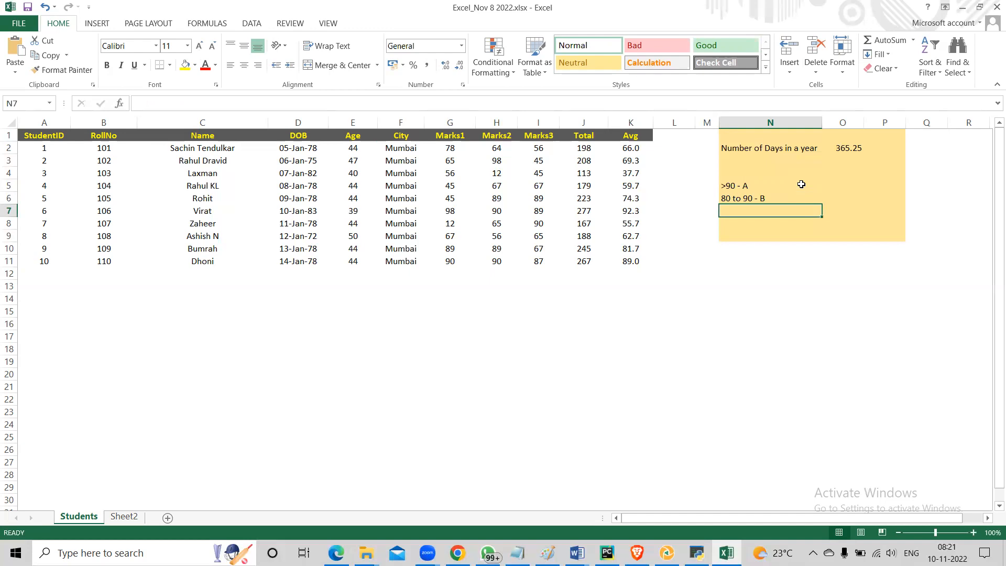
{"action": "type", "text": "70"}
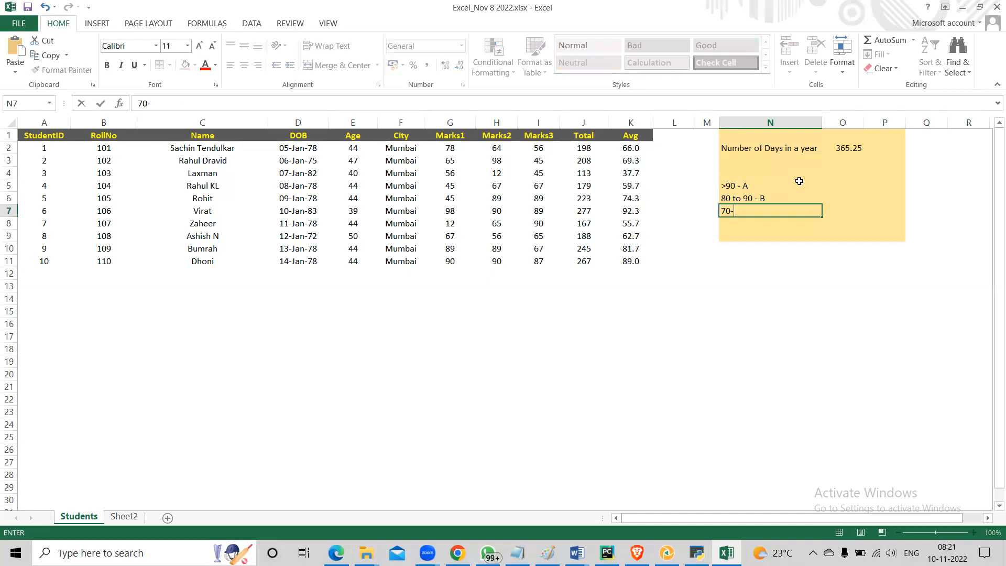
{"action": "type", "text": " to 80 - C"}
{"action": "key", "text": "Return"}
Step: Add the grade rules "6o to 70 - D" in N8 and "50 to 60 - E" in N9
{"action": "type", "text": "6"}
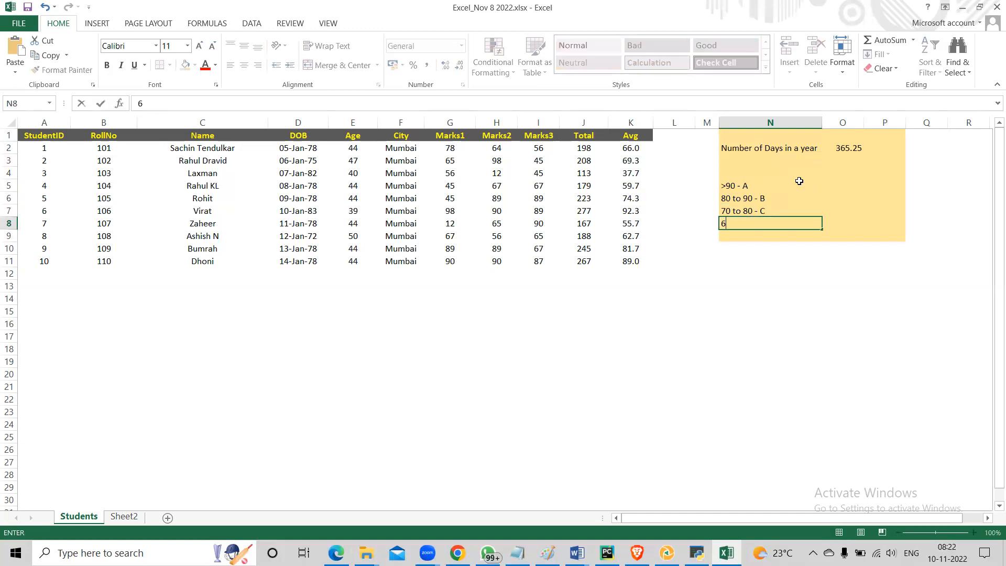
{"action": "type", "text": "o to 70 - D"}
{"action": "key", "text": "Return"}
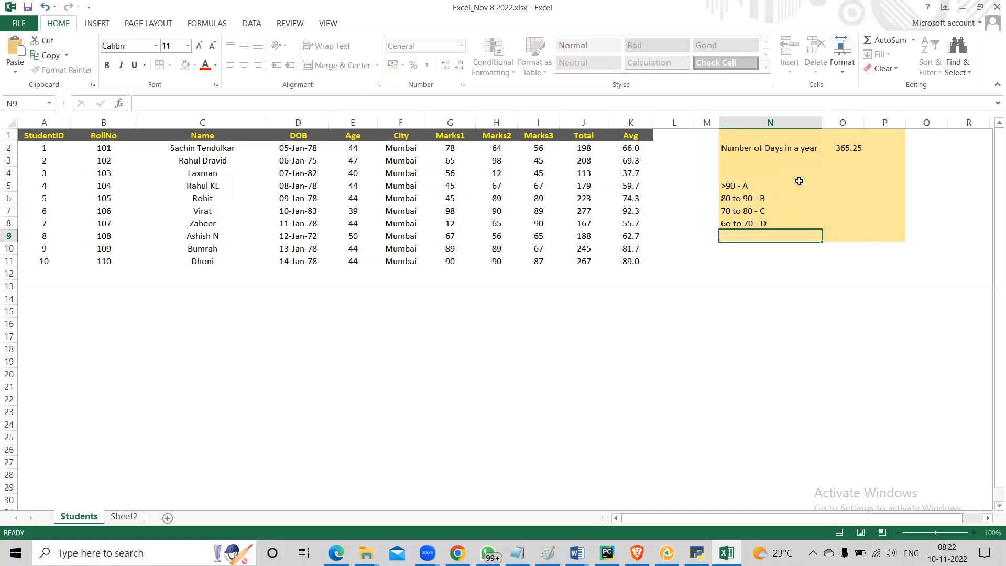
{"action": "type", "text": "50 to 60 - E"}
{"action": "key", "text": "Return"}
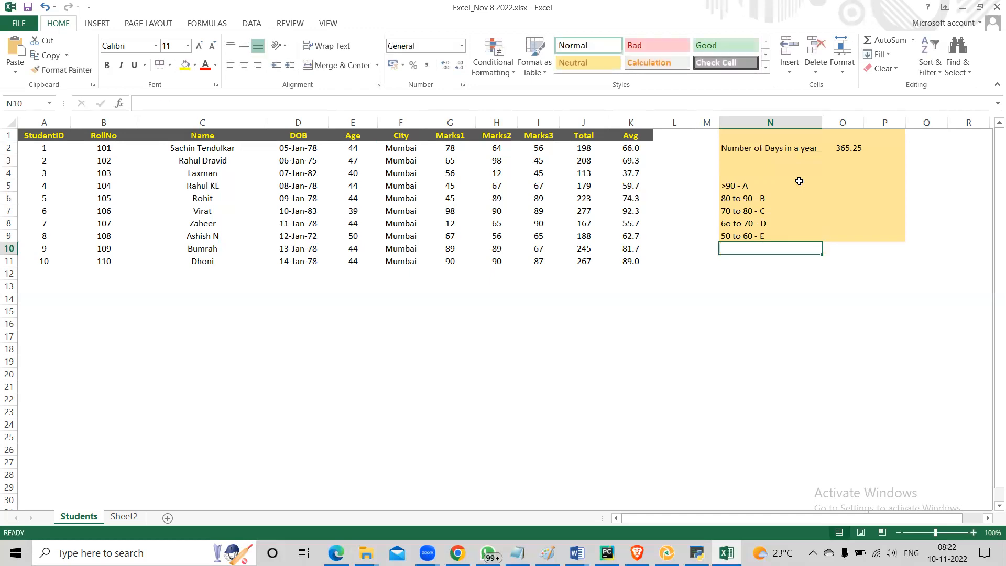
Step: Enter the grade rule "less than 50 - F" in N10
{"action": "key", "text": "alt"}
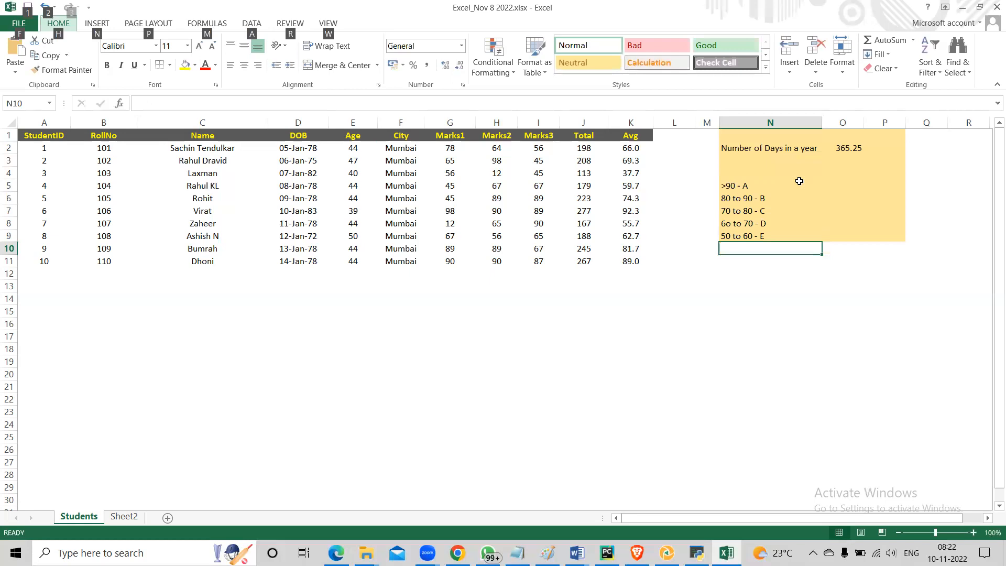
{"action": "key", "text": "e"}
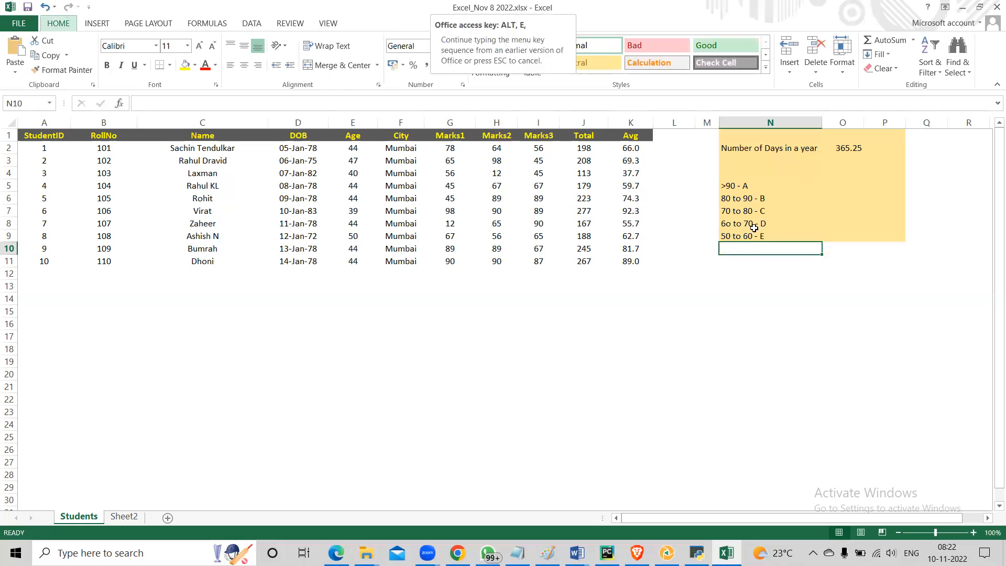
{"action": "left_click", "coordinate": [751, 250]}
{"action": "type", "text": "less"}
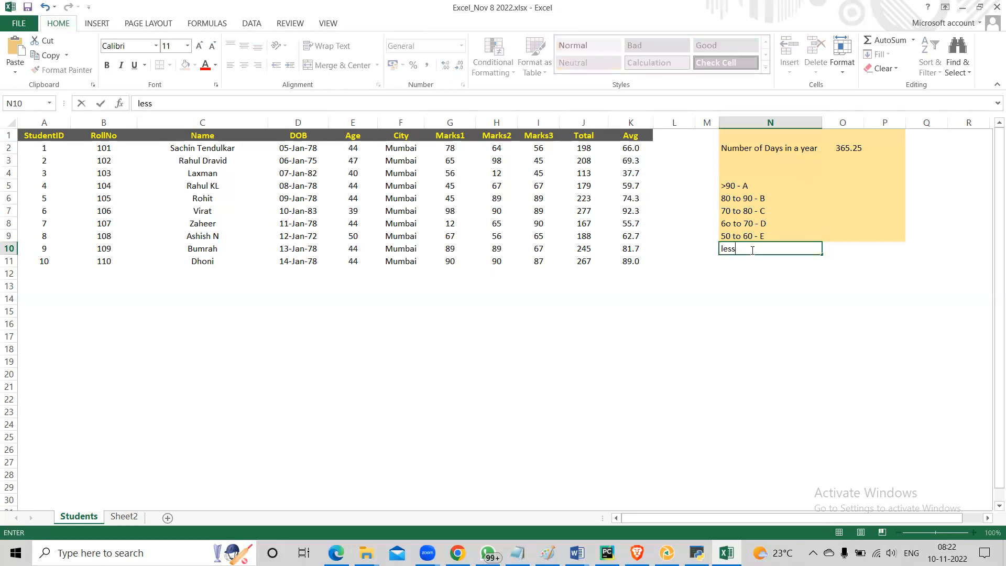
{"action": "type", "text": " than 50 - F"}
{"action": "key", "text": "Return"}
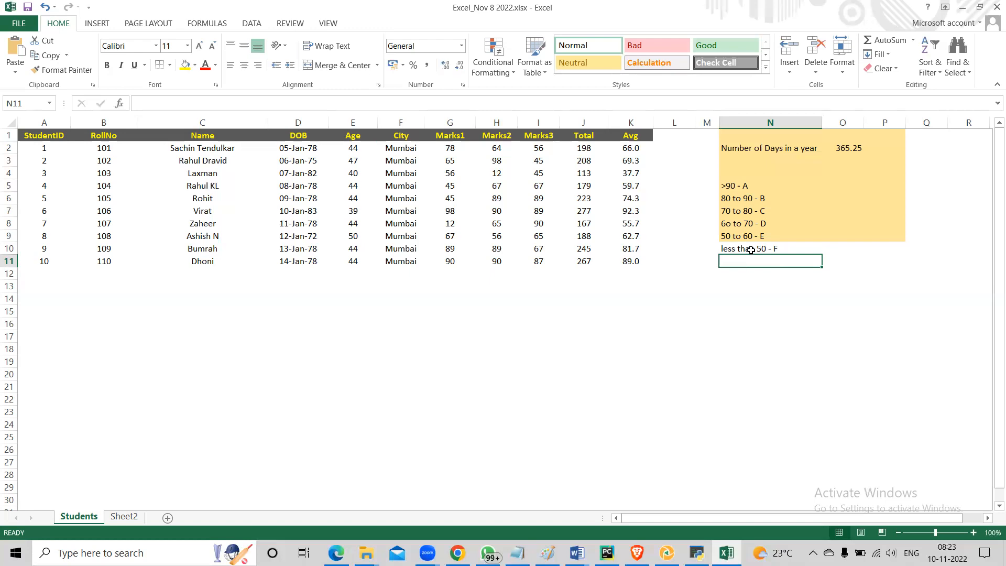
Step: Move the notes block N1:P10 below the student table to A17:C26, and inspect the Age formula in E2
{"action": "left_click_drag", "start_coordinate": [734, 137], "coordinate": [892, 250]}
{"action": "left_click_drag", "start_coordinate": [717, 138], "coordinate": [62, 337]}
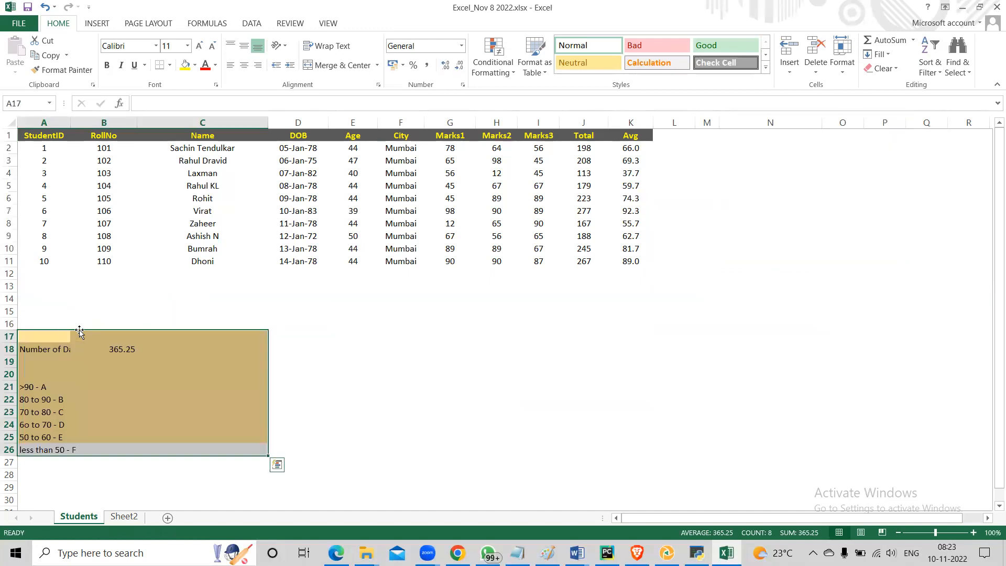
{"action": "left_click", "coordinate": [406, 346]}
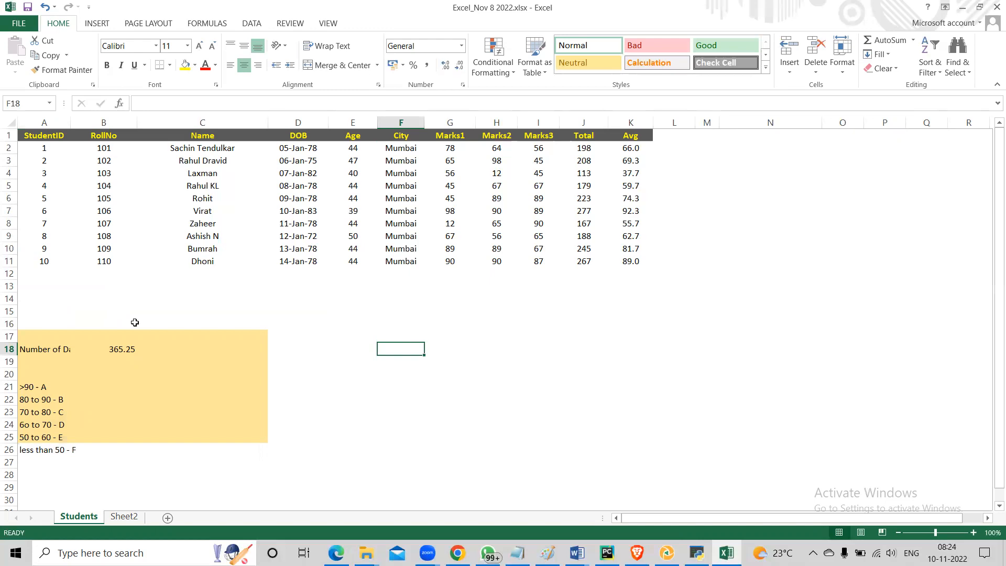
{"action": "left_click", "coordinate": [350, 148]}
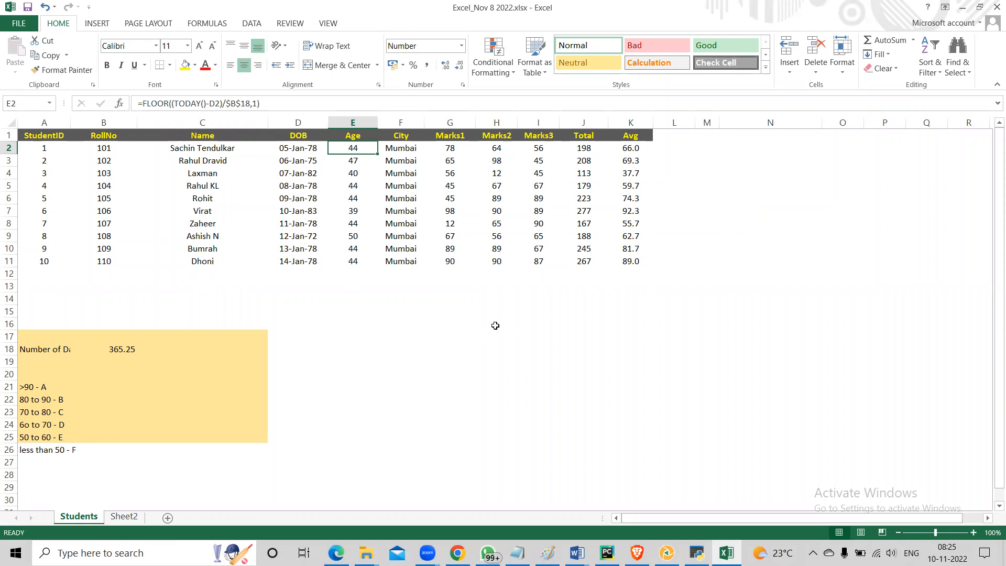
Step: Copy the notes in A18:C26 and paste them at N16
{"action": "left_click_drag", "start_coordinate": [44, 353], "coordinate": [168, 446]}
{"action": "key", "text": "ctrl+c"}
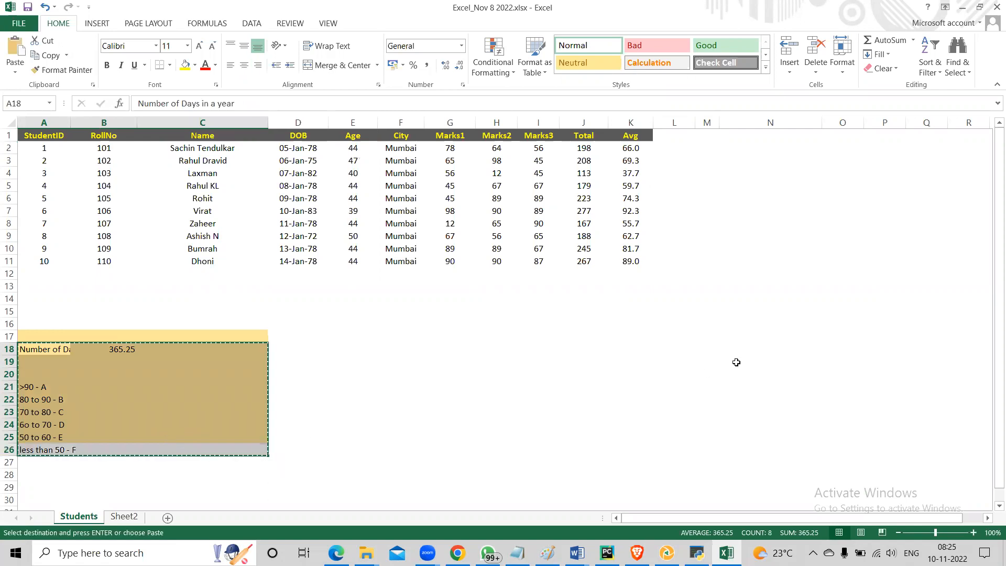
{"action": "left_click", "coordinate": [721, 328]}
{"action": "key", "text": "ctrl+v"}
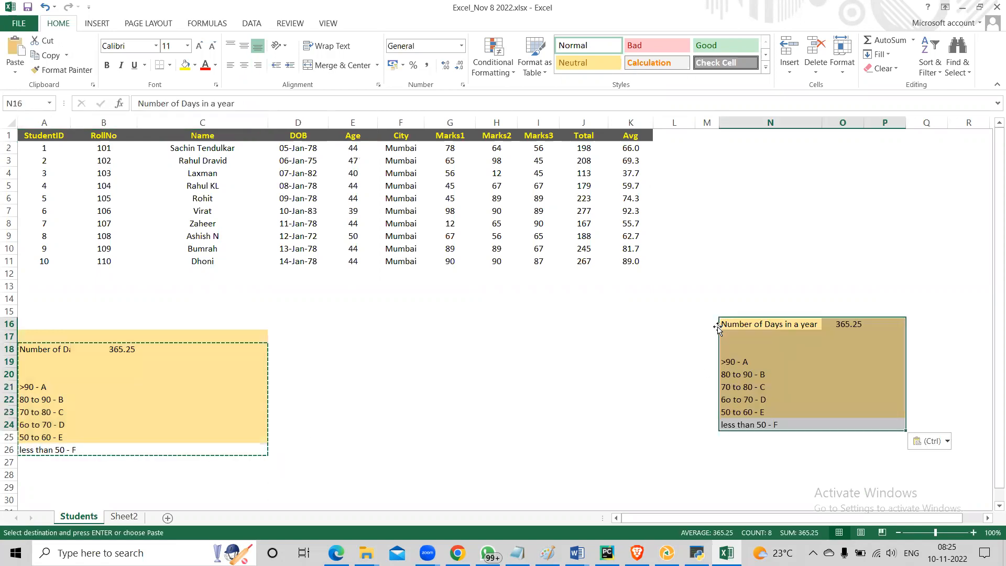
{"action": "left_click", "coordinate": [803, 329]}
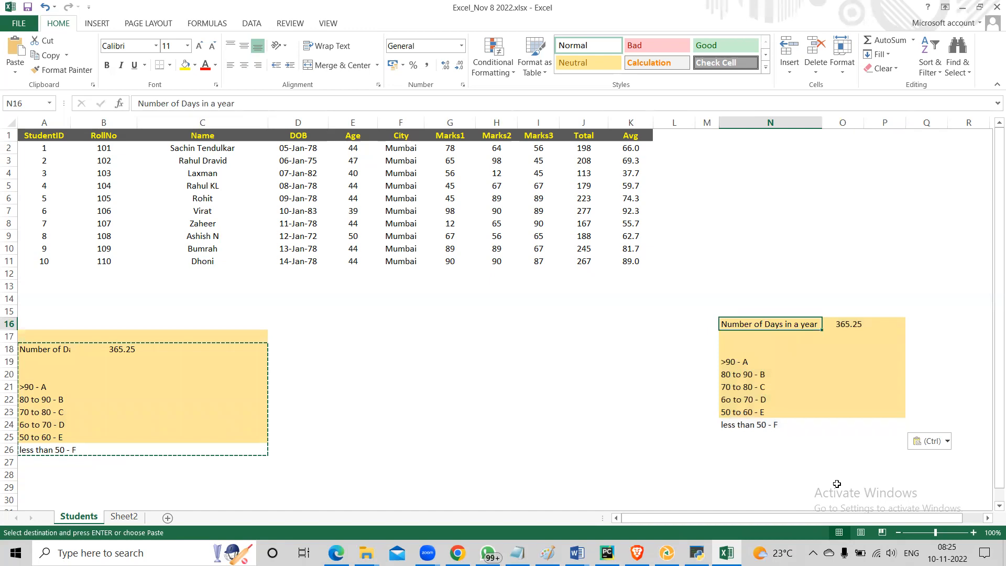
Step: Clear the contents of A17:C26, and undo both the clearing and the copy pasted at N16
{"action": "left_click_drag", "start_coordinate": [34, 335], "coordinate": [234, 451]}
{"action": "key", "text": "Delete"}
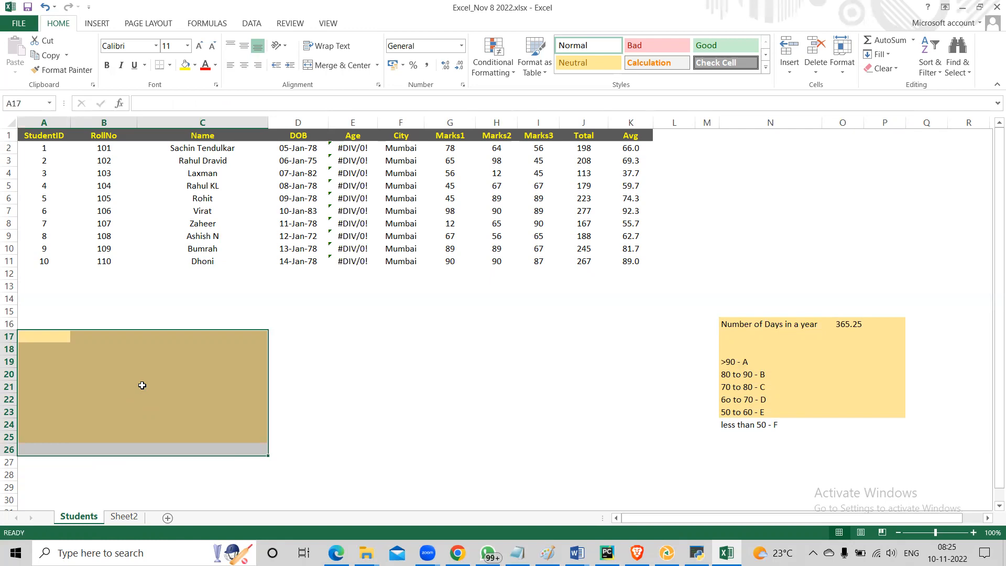
{"action": "key", "text": "ctrl+z"}
{"action": "key", "text": "ctrl+z"}
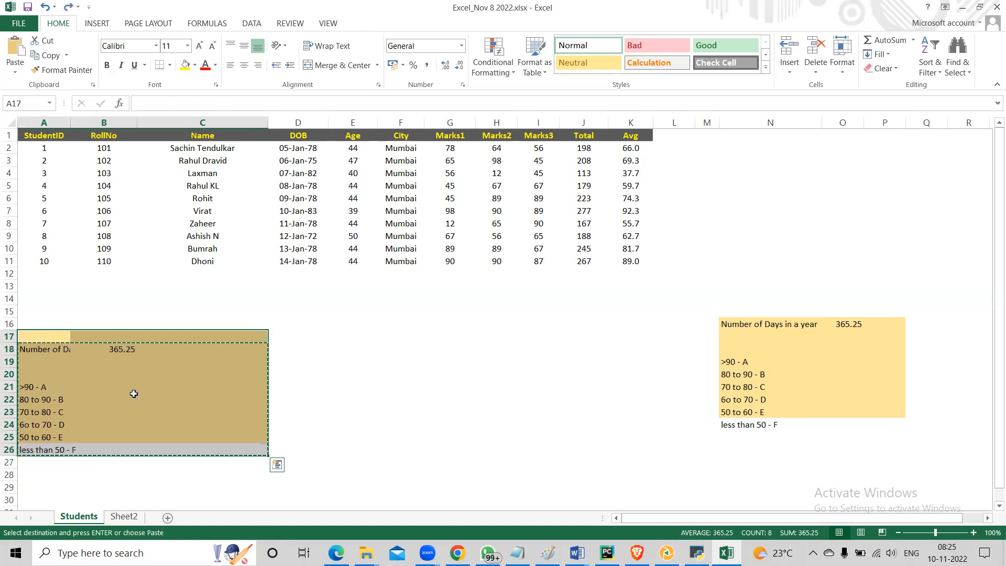
{"action": "left_click", "coordinate": [396, 398]}
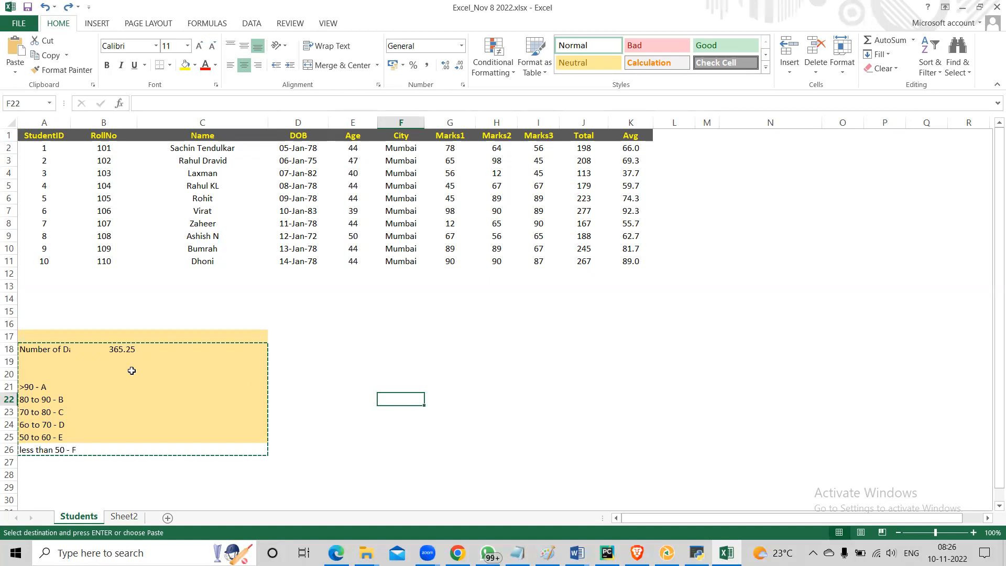
Step: Inspect the Age formula in E2, and try the division =5/0 in G18 before deleting it
{"action": "left_click", "coordinate": [350, 150]}
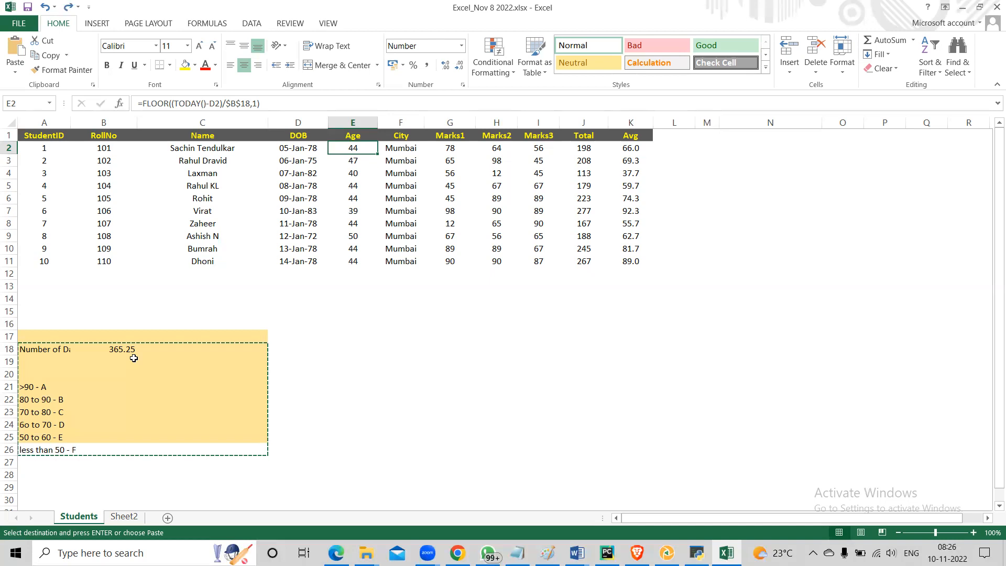
{"action": "left_click", "coordinate": [461, 350]}
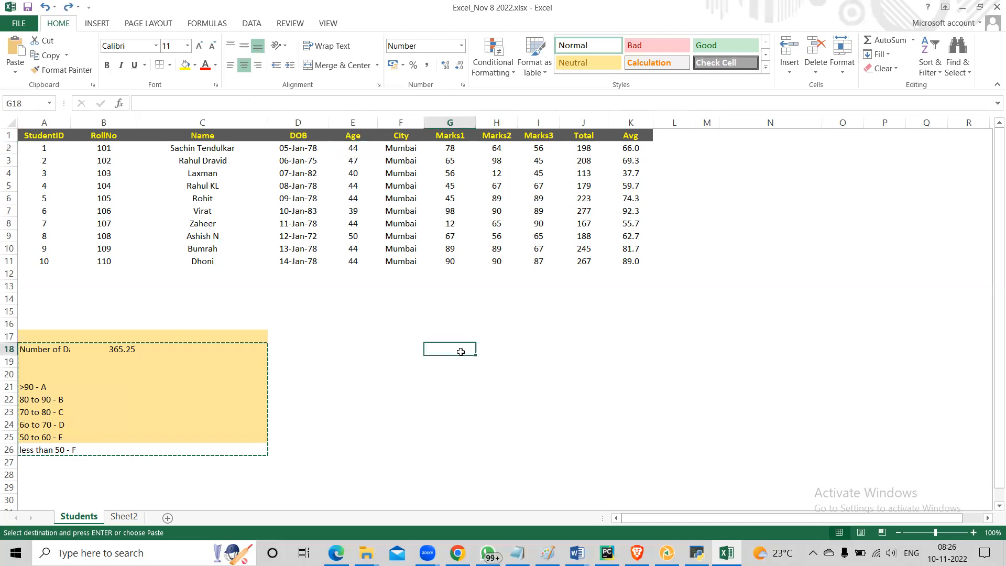
{"action": "type", "text": "=5/0"}
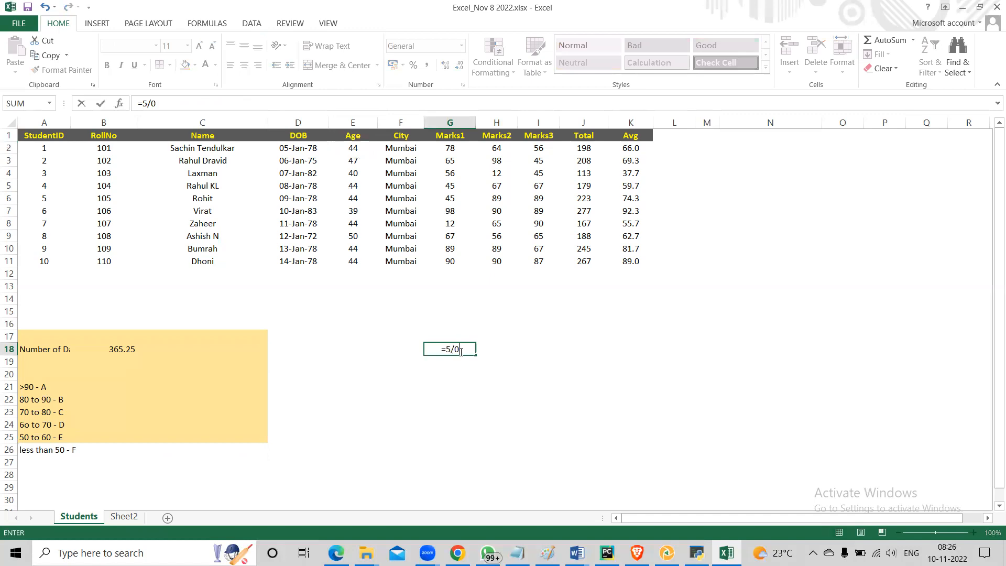
{"action": "key", "text": "Return"}
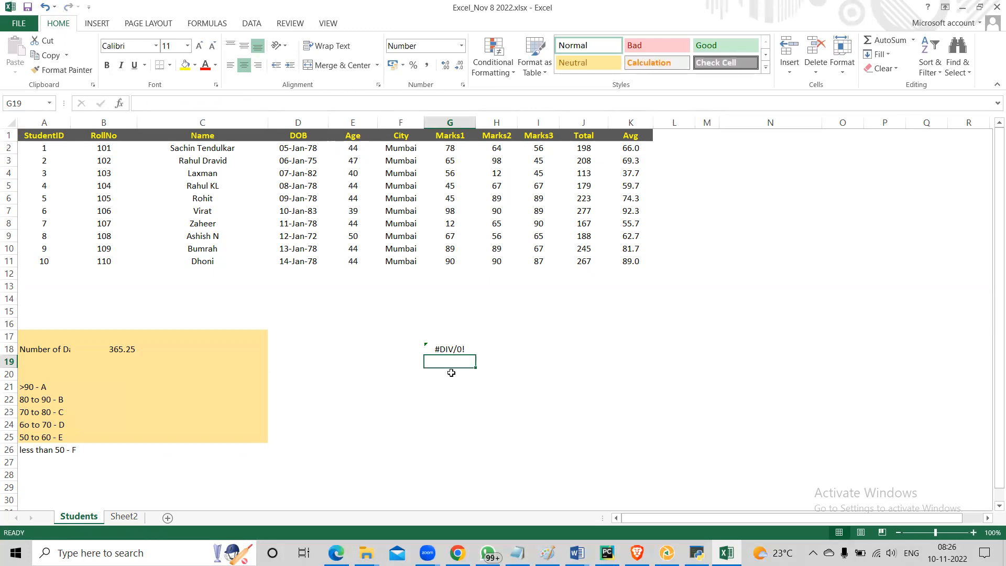
{"action": "left_click", "coordinate": [444, 350]}
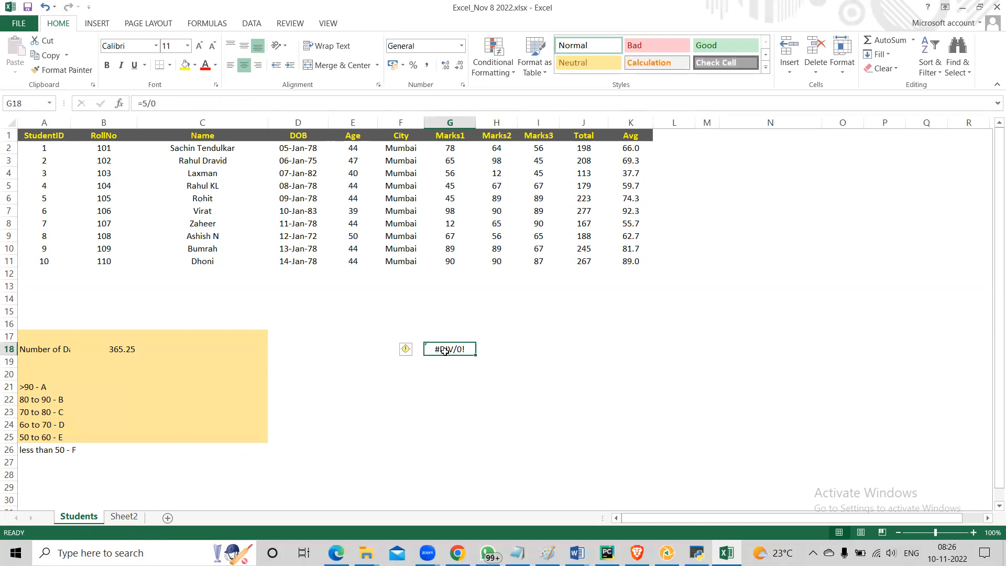
{"action": "key", "text": "Delete"}
Step: Copy the Avg header from K1 into L1
{"action": "left_click", "coordinate": [672, 132]}
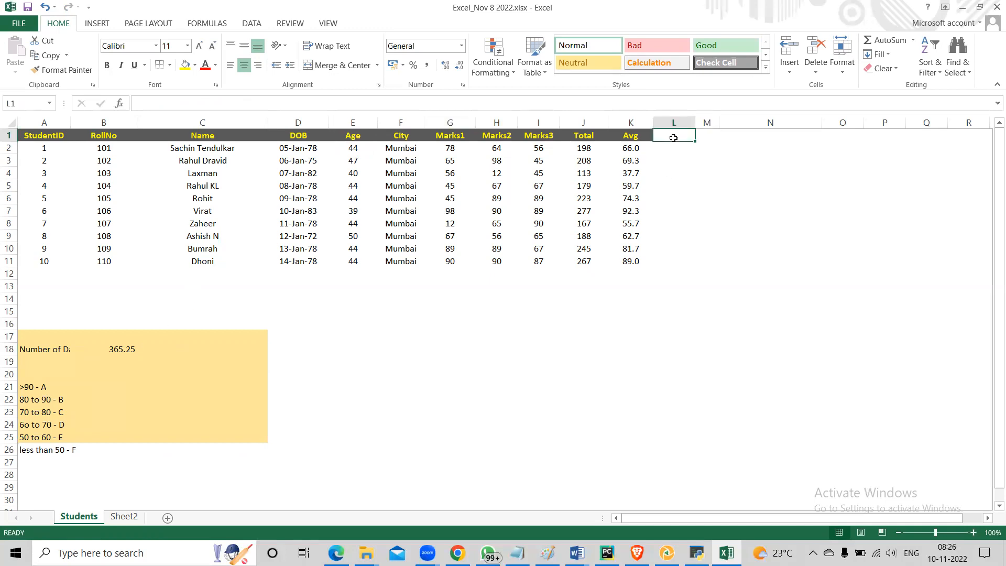
{"action": "left_click", "coordinate": [640, 135]}
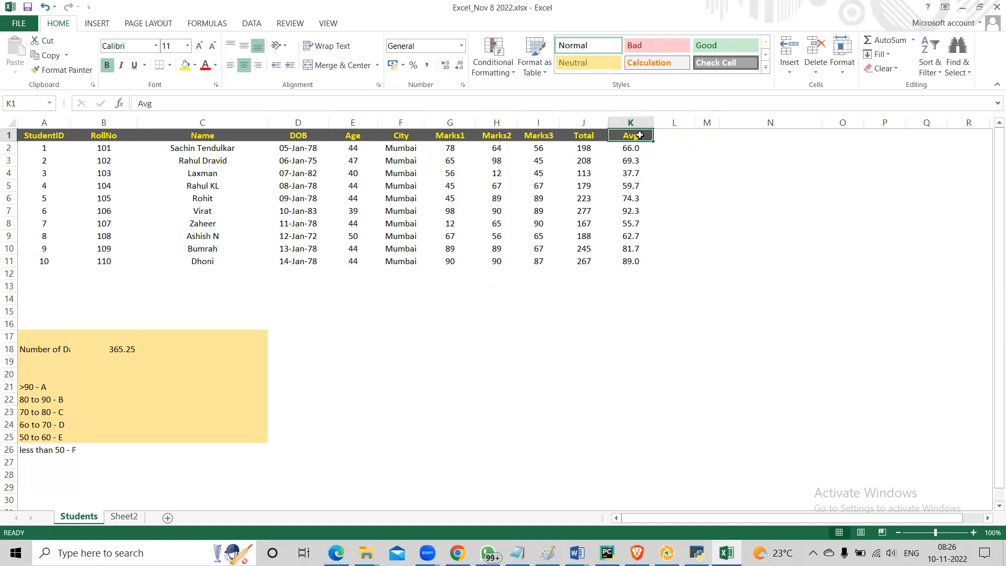
{"action": "key", "text": "ctrl+c"}
{"action": "left_click", "coordinate": [672, 135]}
{"action": "key", "text": "ctrl+v"}
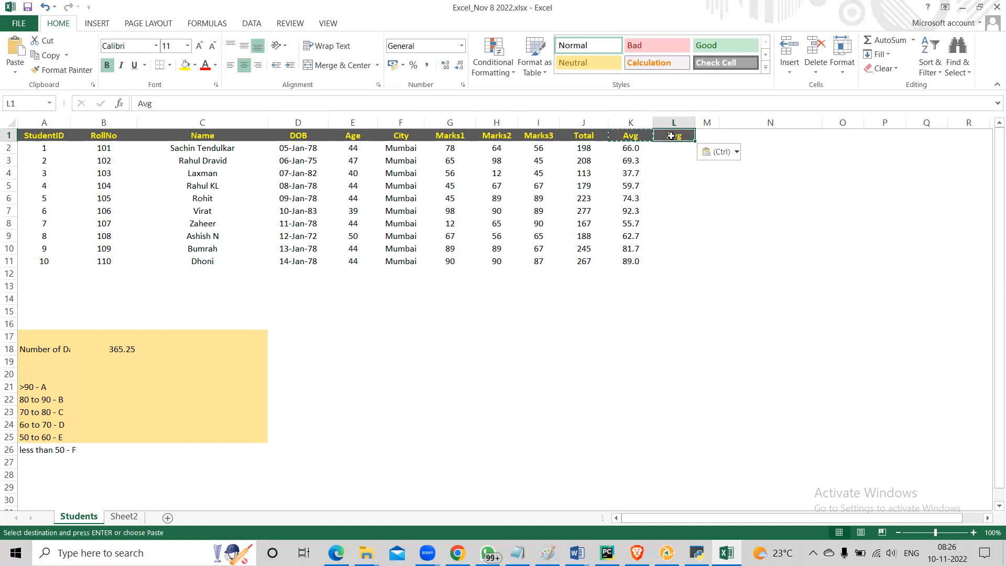
Step: Replace the copied header text in L1 with Grade
{"action": "type", "text": "Grade"}
{"action": "key", "text": "Return"}
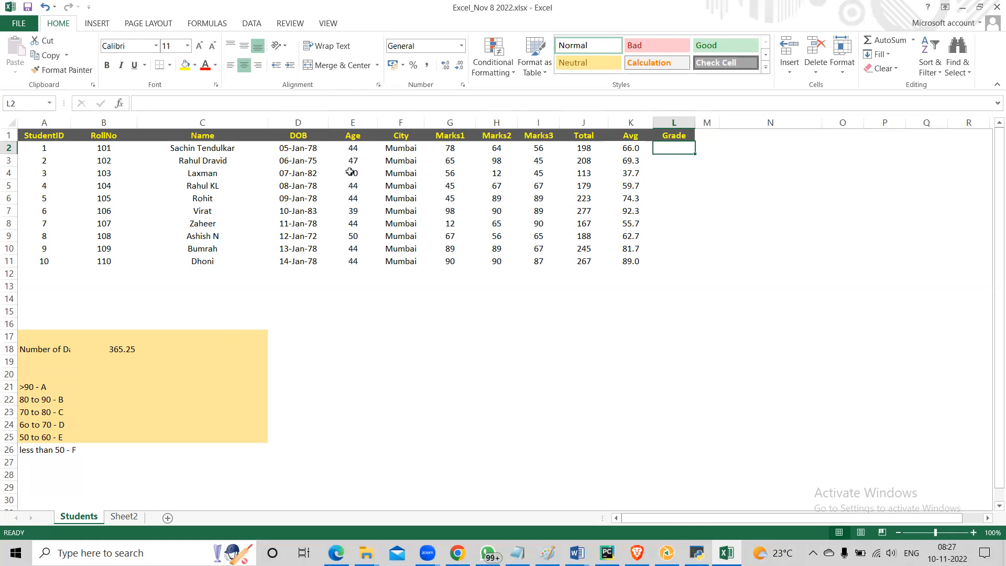
Step: Fill the Age header in E1 and the three headers in J1:L1 with the green theme color
{"action": "left_click", "coordinate": [358, 135]}
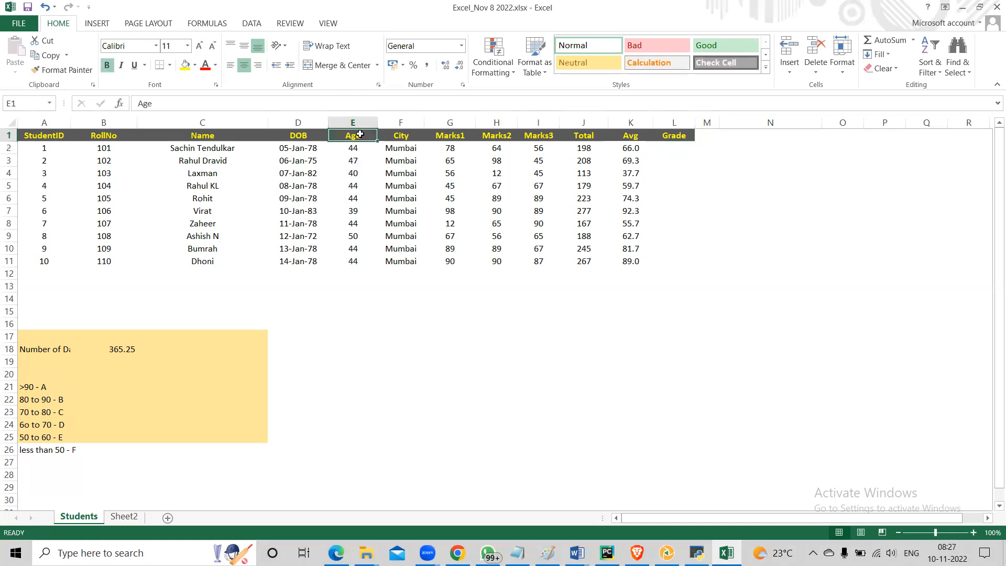
{"action": "left_click", "coordinate": [194, 66]}
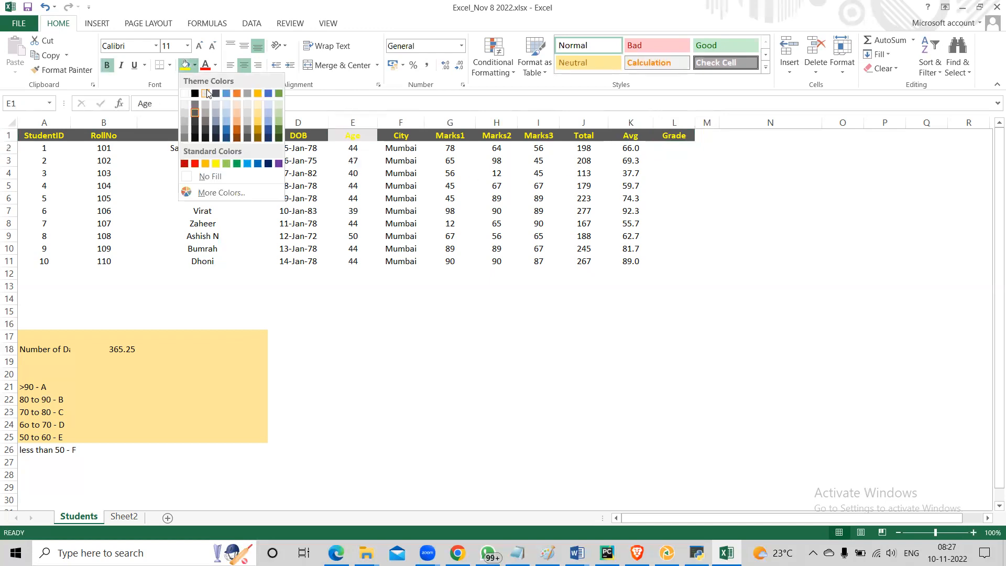
{"action": "left_click", "coordinate": [279, 93]}
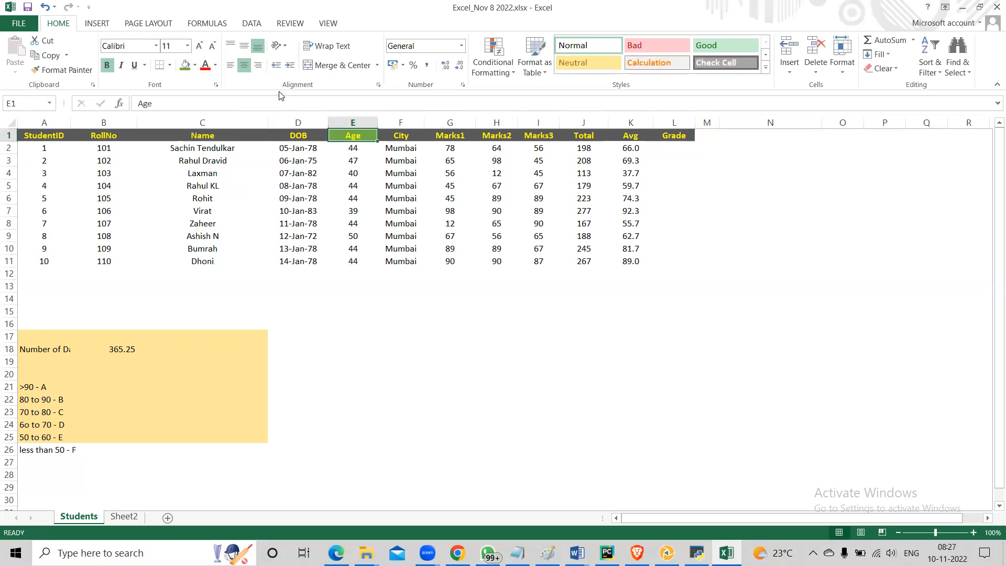
{"action": "left_click_drag", "start_coordinate": [589, 135], "coordinate": [663, 141]}
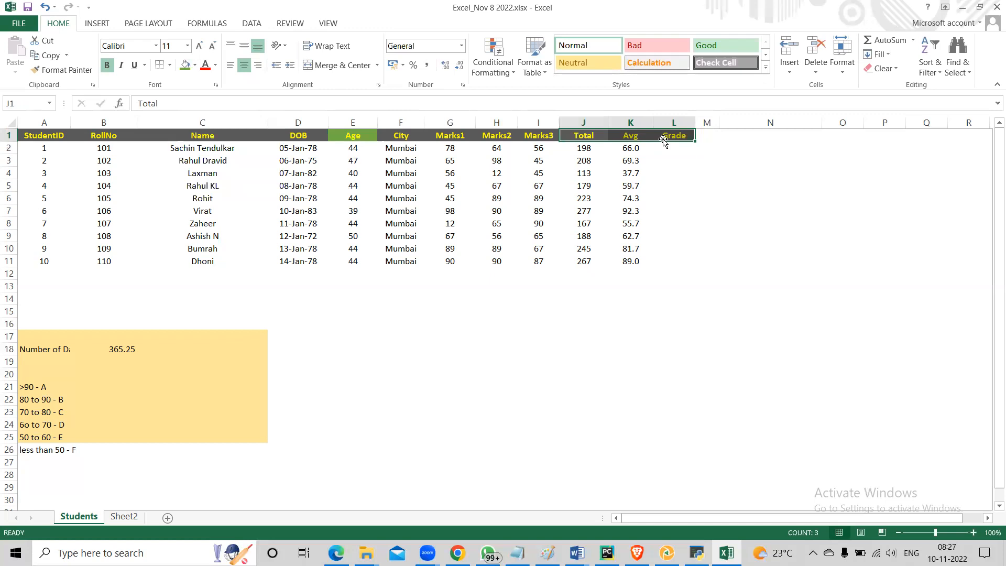
{"action": "left_click", "coordinate": [185, 65]}
{"action": "left_click", "coordinate": [668, 210]}
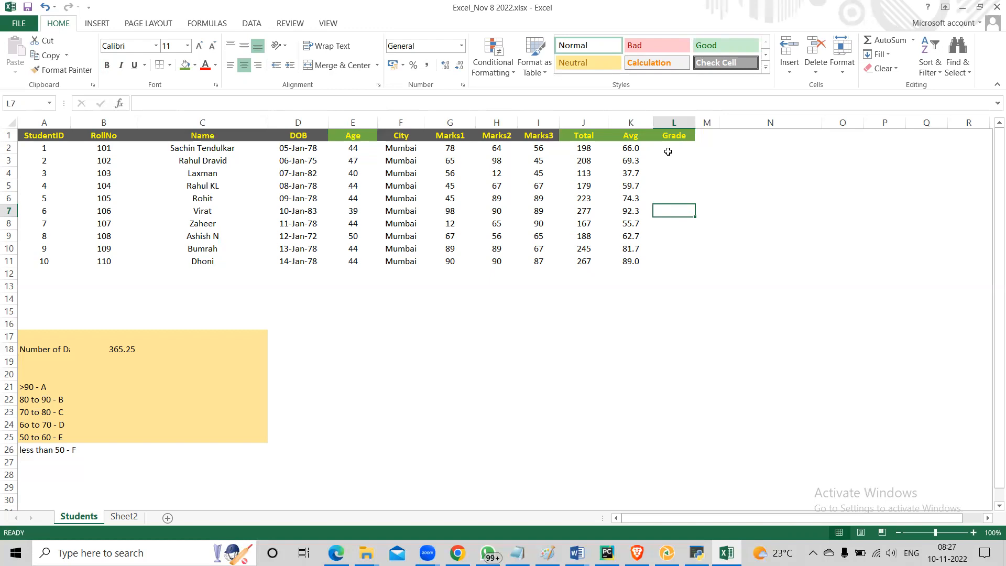
Step: Check the average formula in K2 and rename the header in L1 as Pass
{"action": "left_click", "coordinate": [638, 151]}
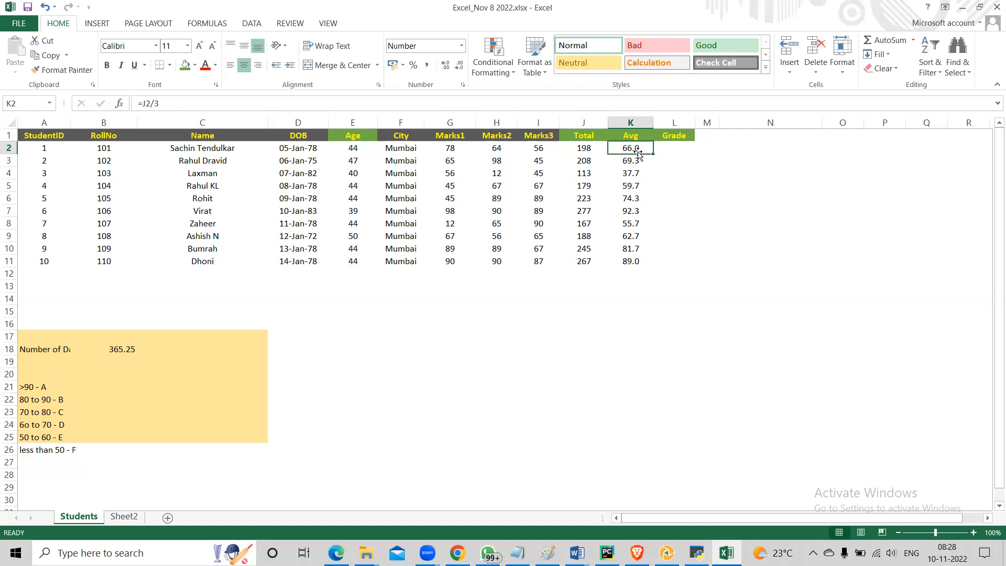
{"action": "left_click", "coordinate": [684, 136]}
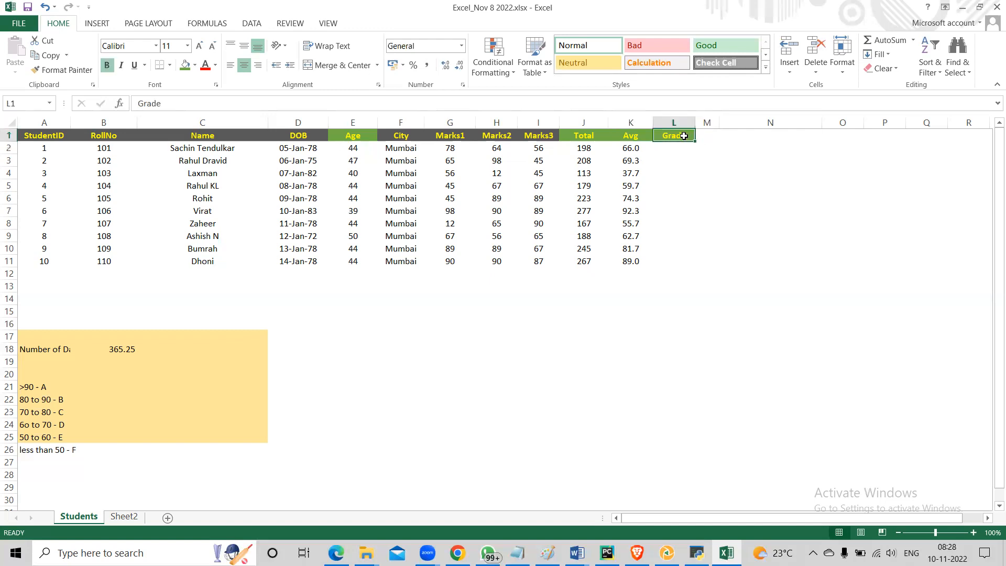
{"action": "type", "text": "Pass"}
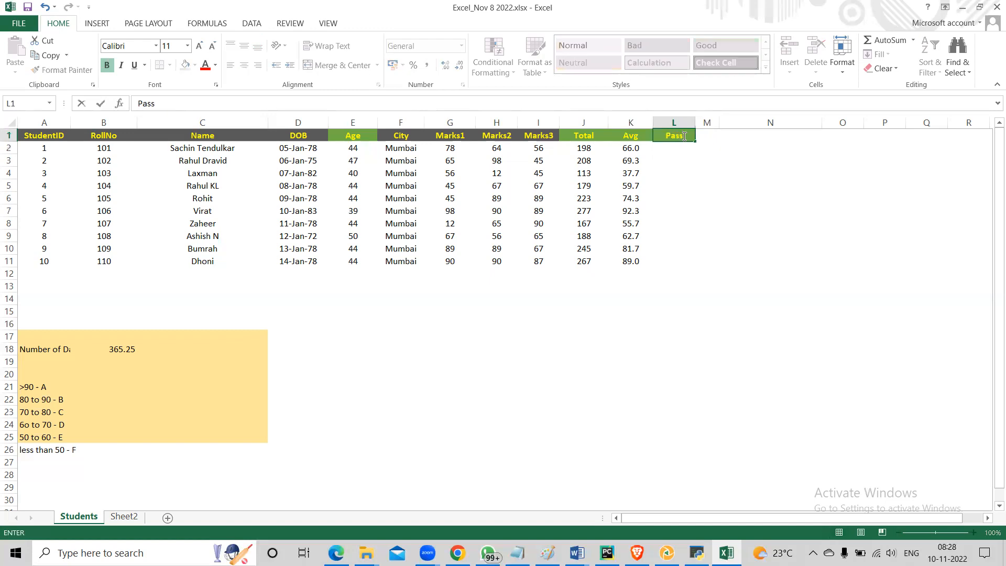
{"action": "key", "text": "Return"}
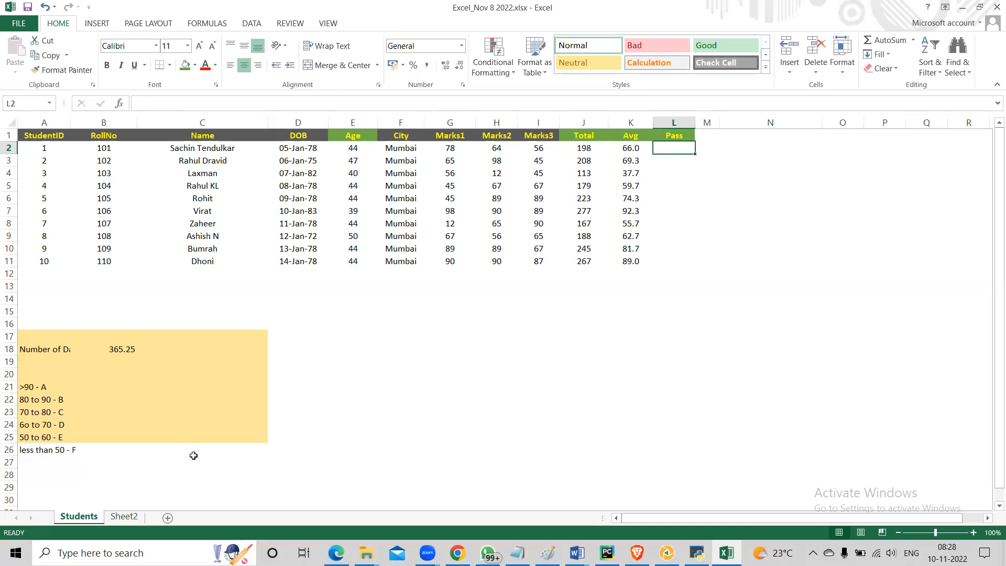
Step: Enter the note Passing in B25, beside the 50 to 60 grade rule
{"action": "left_click", "coordinate": [83, 436]}
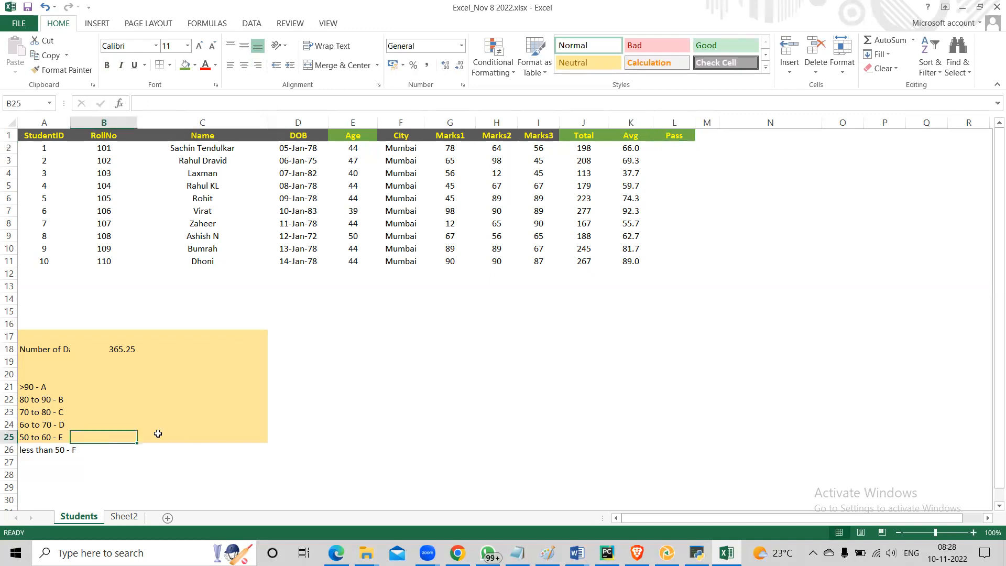
{"action": "type", "text": "Passing"}
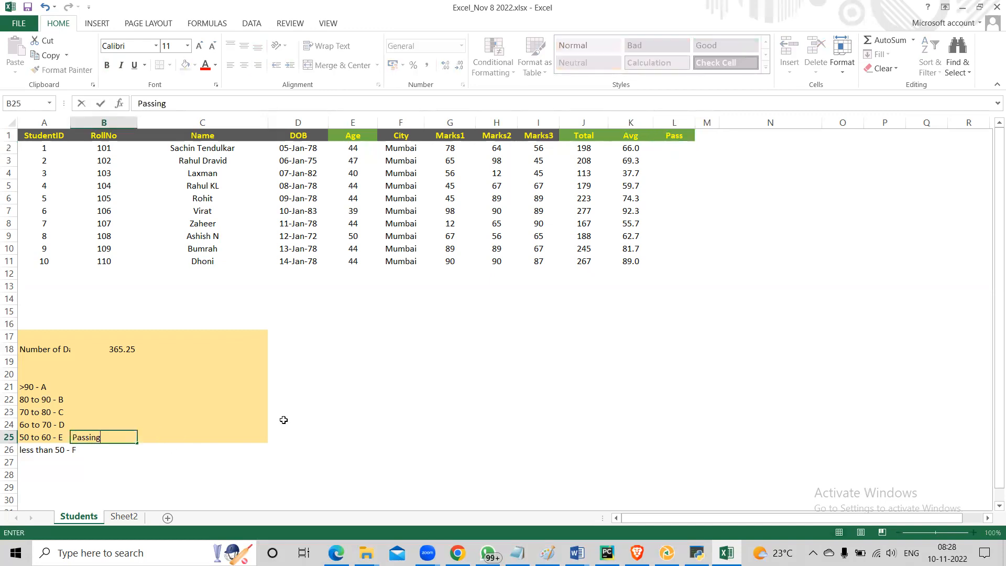
{"action": "key", "text": "Return"}
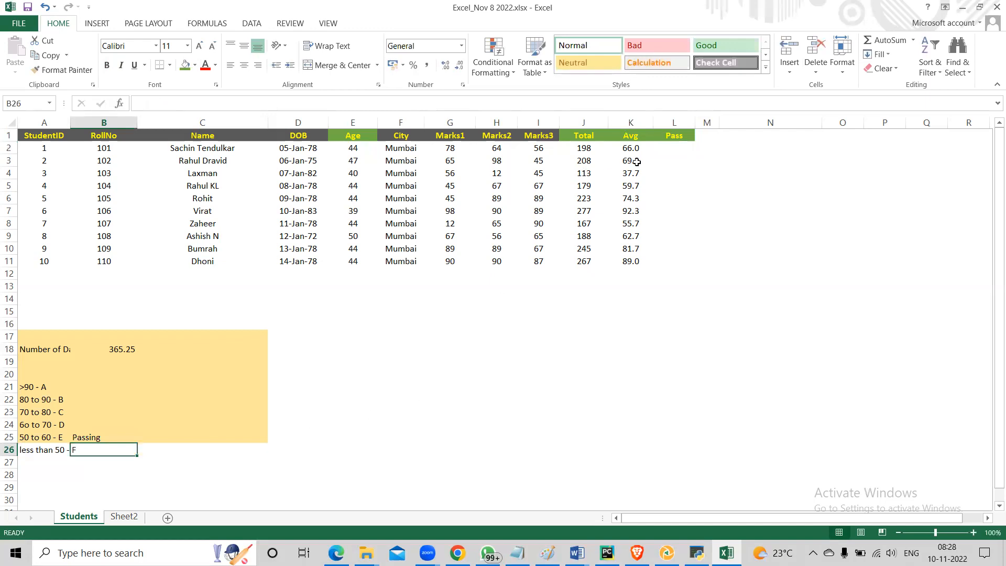
Step: Enter the formula =IF(K2>=50,"YES","NO") in L2 to mark whether the first student passes
{"action": "left_click", "coordinate": [675, 148]}
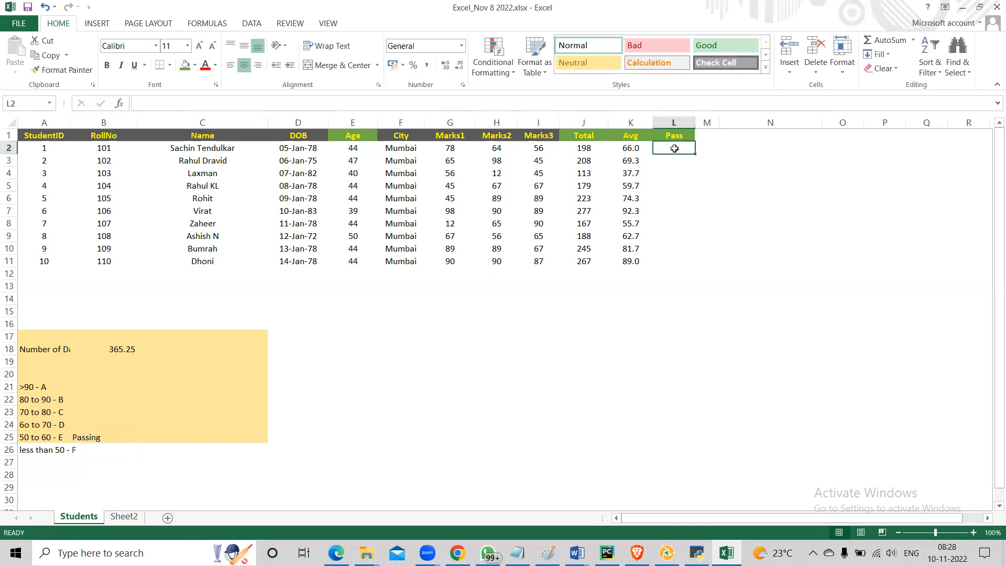
{"action": "type", "text": "=if"}
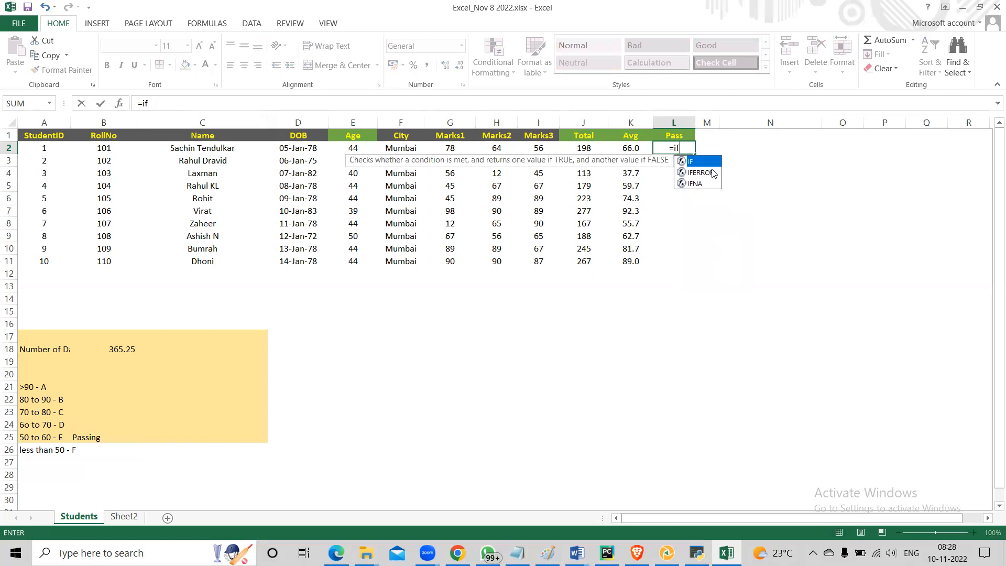
{"action": "type", "text": "("}
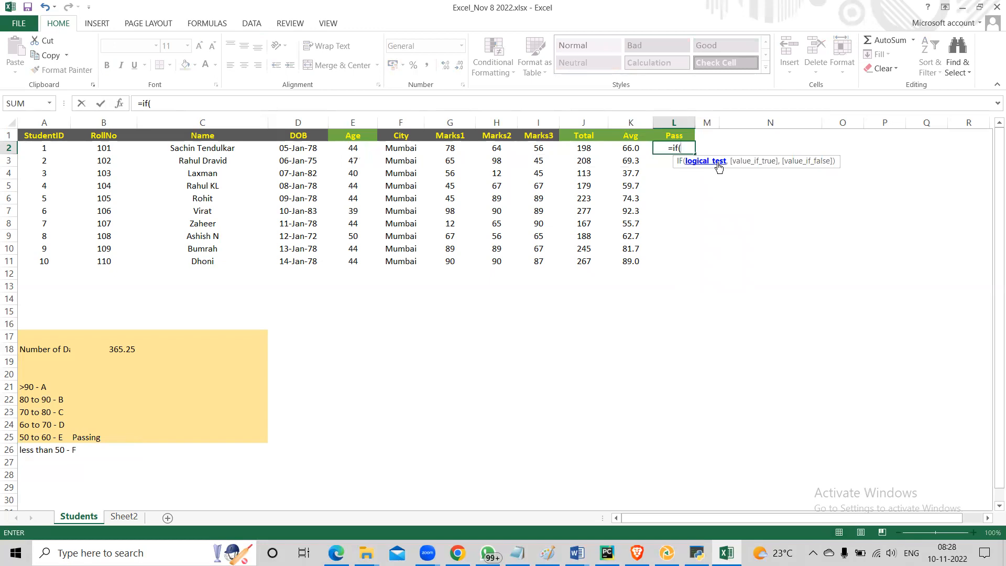
{"action": "left_click", "coordinate": [627, 149]}
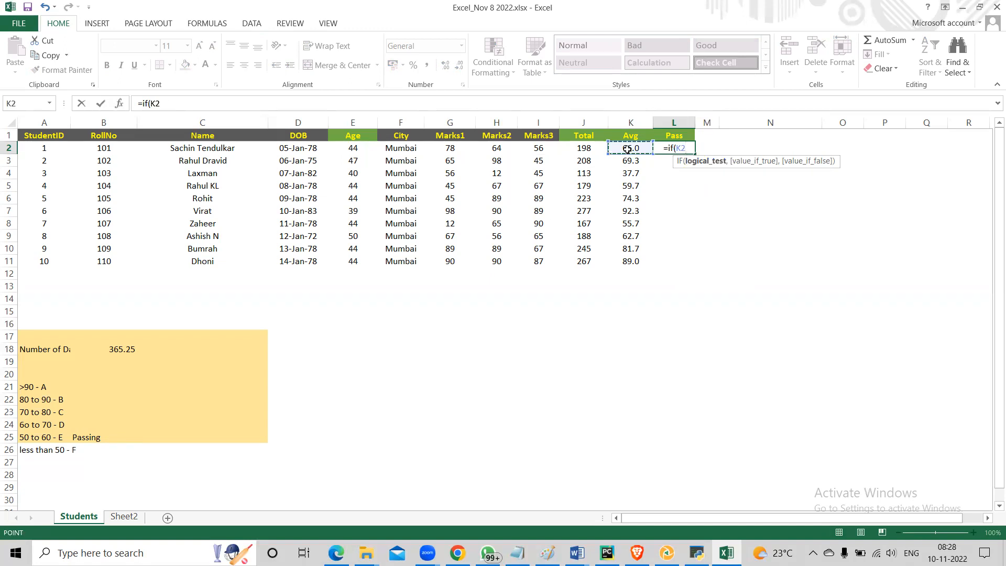
{"action": "type", "text": ">=50"}
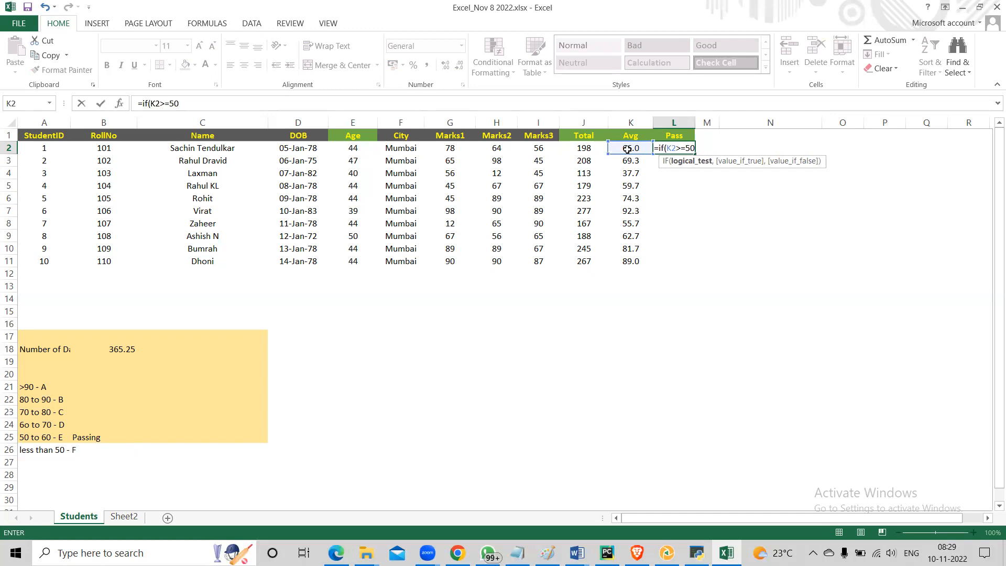
{"action": "type", "text": ","}
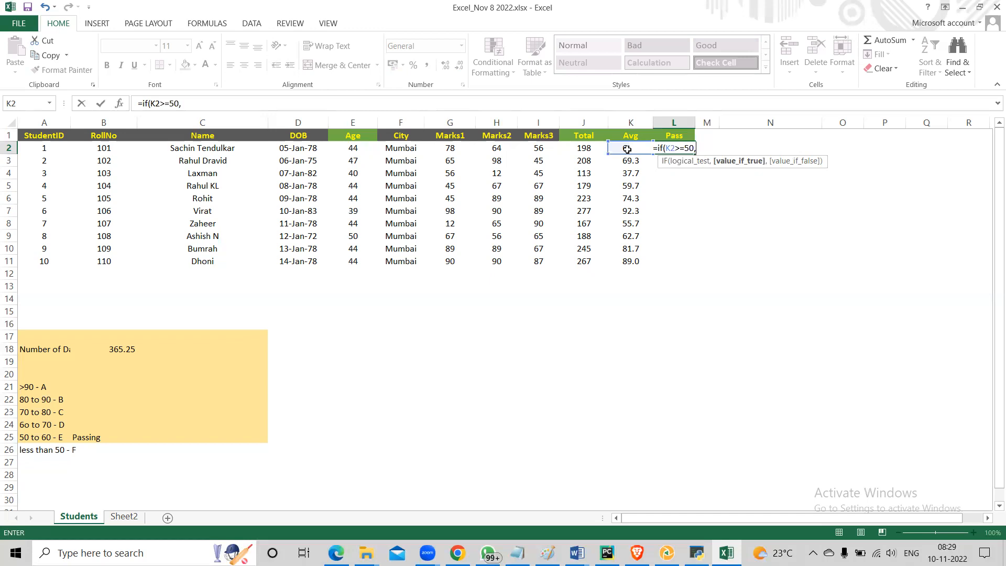
{"action": "type", "text": "\""}
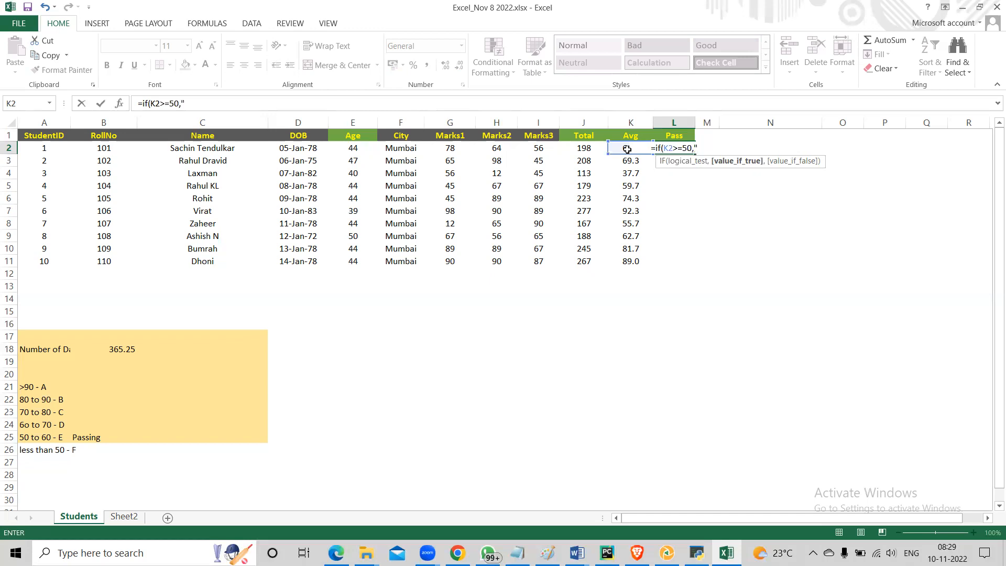
{"action": "type", "text": "YES"}
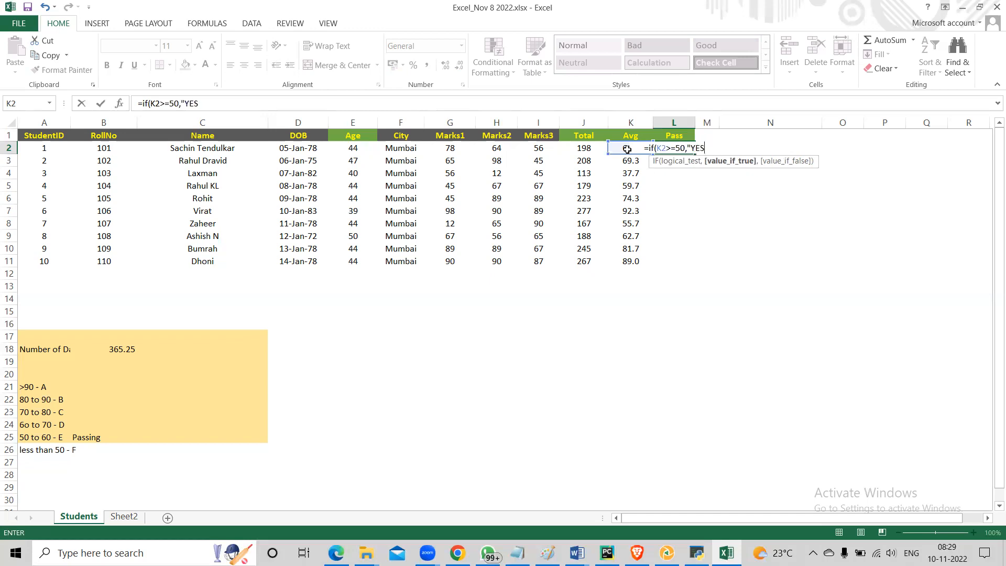
{"action": "type", "text": "\""}
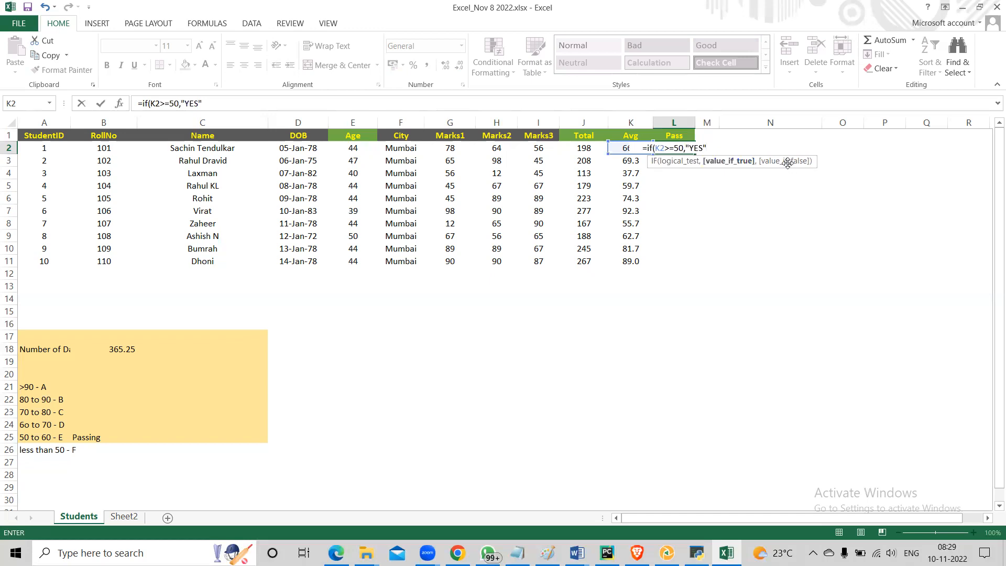
{"action": "type", "text": ","}
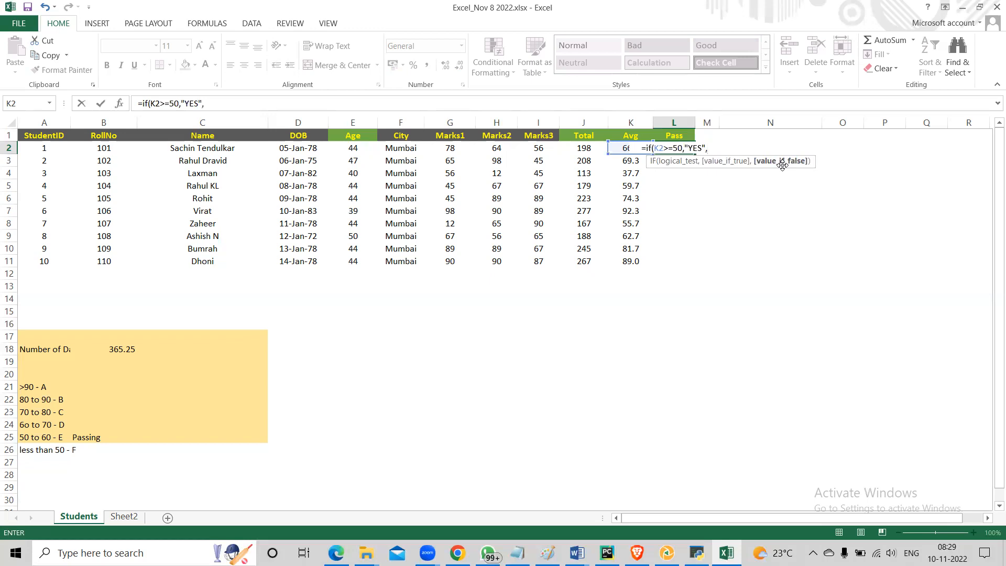
{"action": "type", "text": "\"NO\")"}
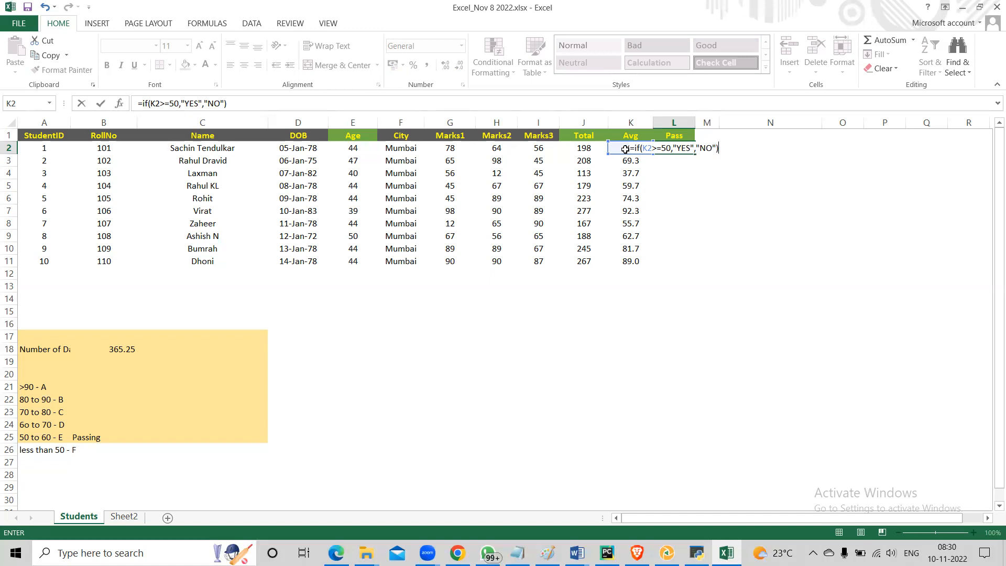
{"action": "key", "text": "Return"}
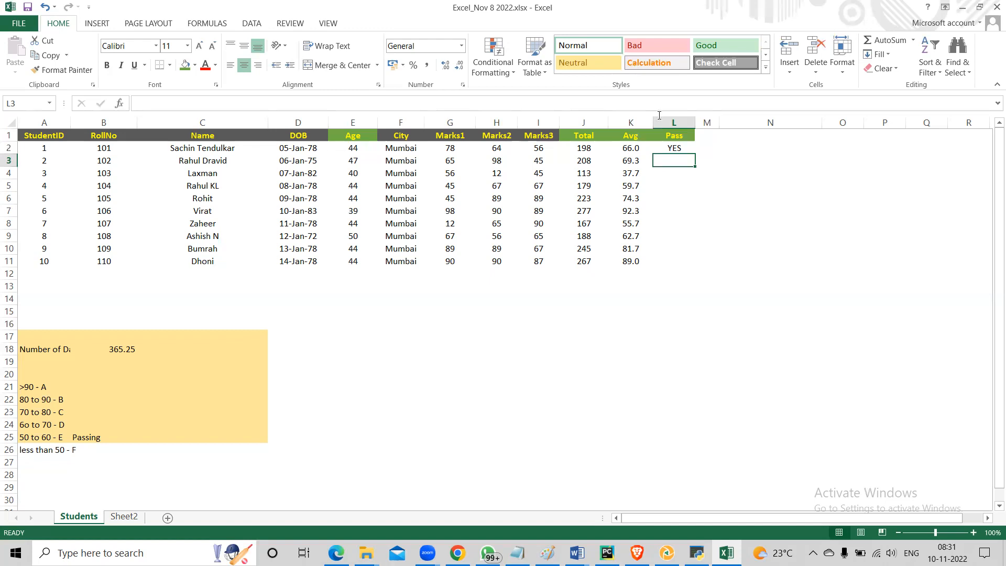
Step: Fill the Pass formula from L2 down to L11 and check the average and pass result in K4:L4
{"action": "left_click", "coordinate": [663, 147]}
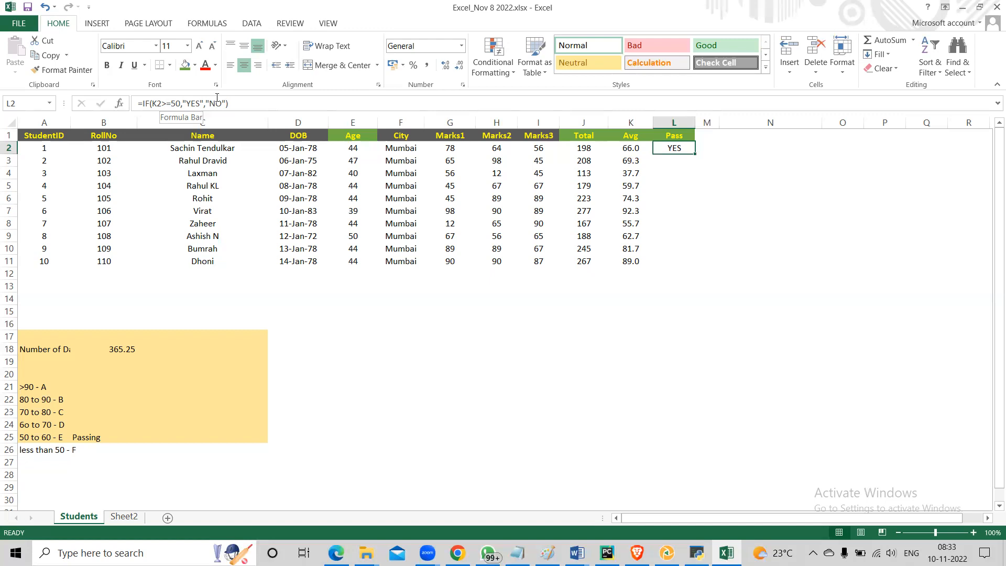
{"action": "double_click", "coordinate": [695, 157]}
{"action": "left_click", "coordinate": [799, 317]}
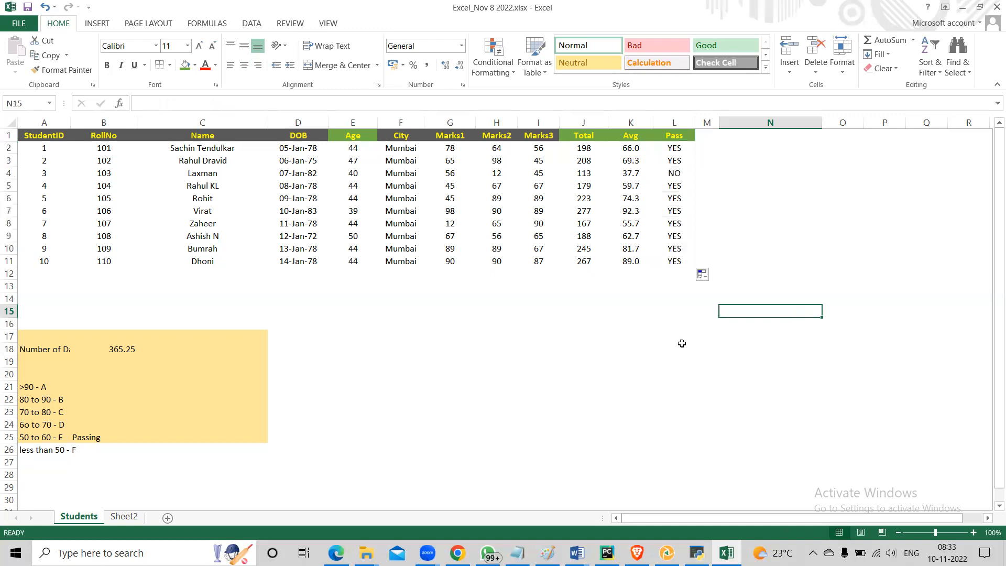
{"action": "left_click", "coordinate": [629, 171]}
{"action": "left_click_drag", "start_coordinate": [628, 171], "coordinate": [662, 176]}
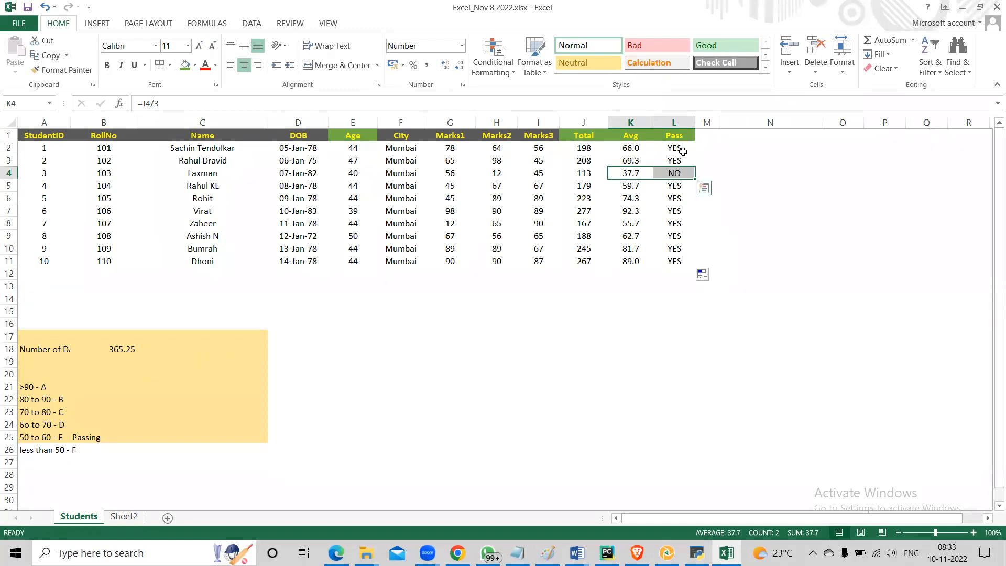
Step: Add a Grade header in M1 by copying the Pass header and renaming it, and widen column M to fit
{"action": "left_click", "coordinate": [684, 135]}
{"action": "key", "text": "ctrl+c"}
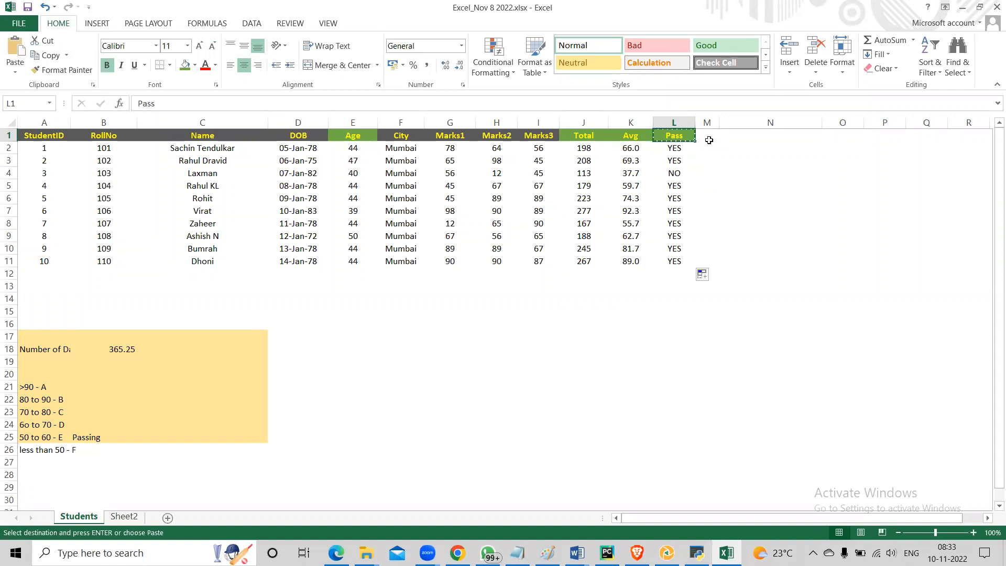
{"action": "left_click", "coordinate": [708, 138]}
{"action": "key", "text": "ctrl+v"}
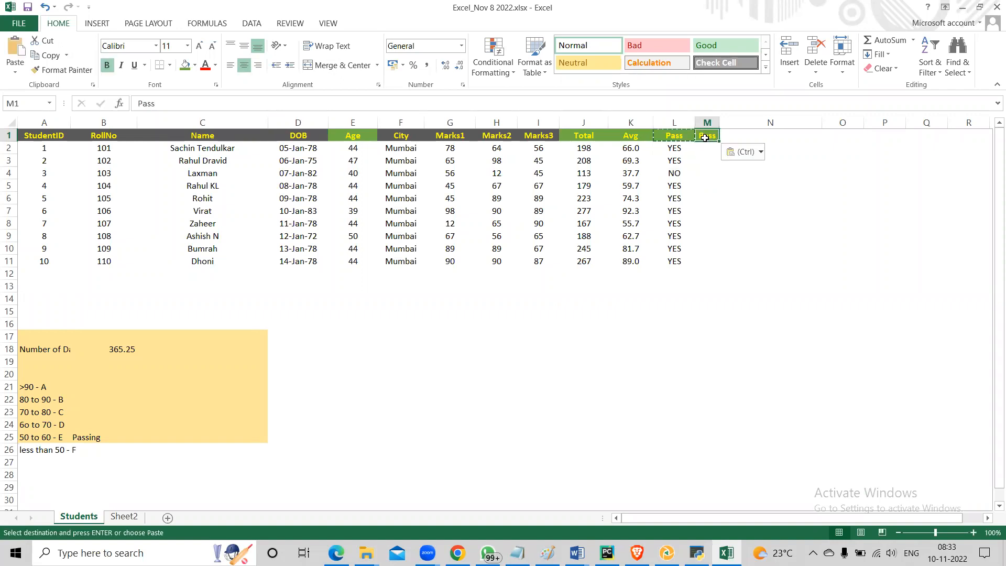
{"action": "type", "text": "Grade"}
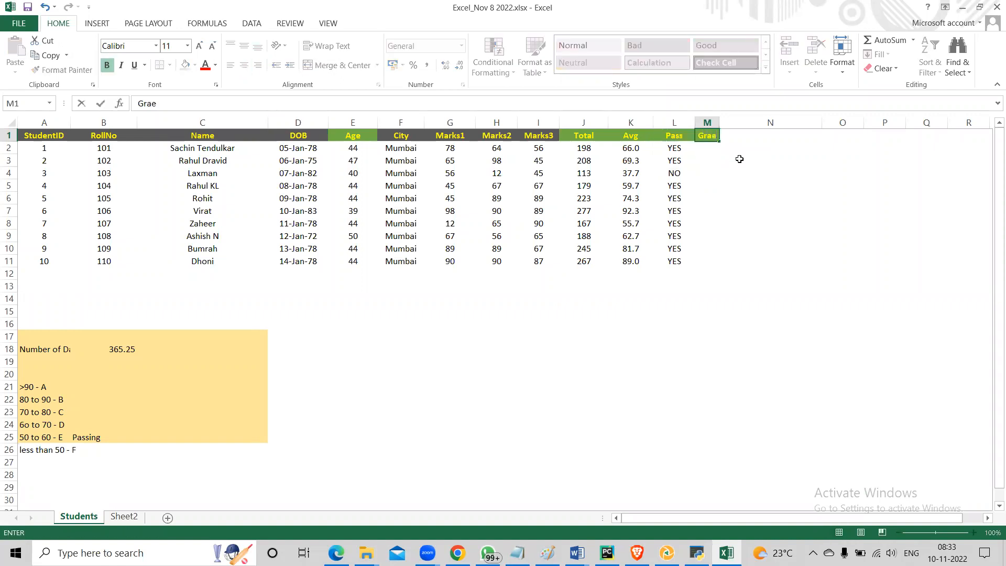
{"action": "key", "text": "Return"}
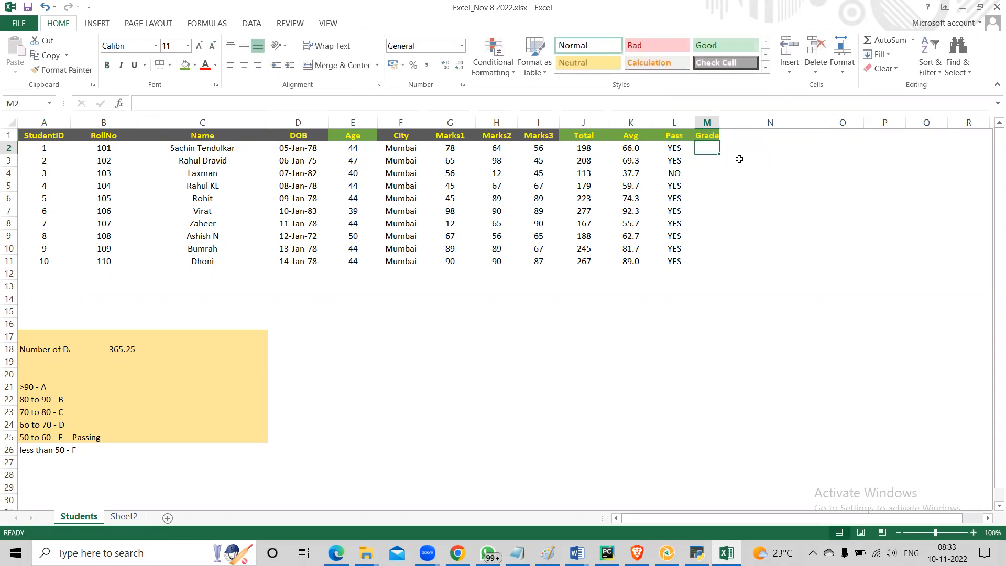
{"action": "left_click_drag", "start_coordinate": [720, 121], "coordinate": [732, 121]}
{"action": "double_click", "coordinate": [720, 121]}
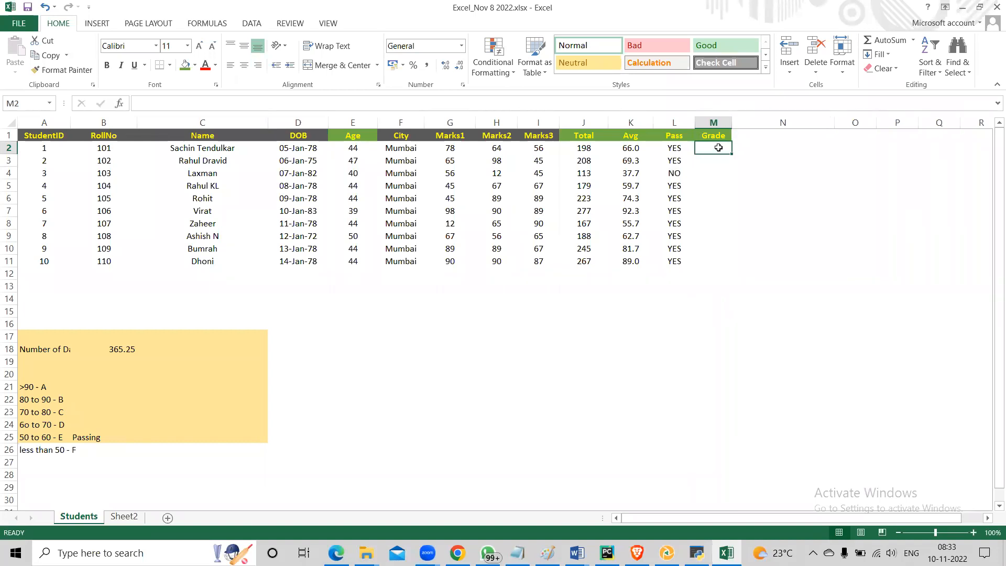
{"action": "type", "text": "=if"}
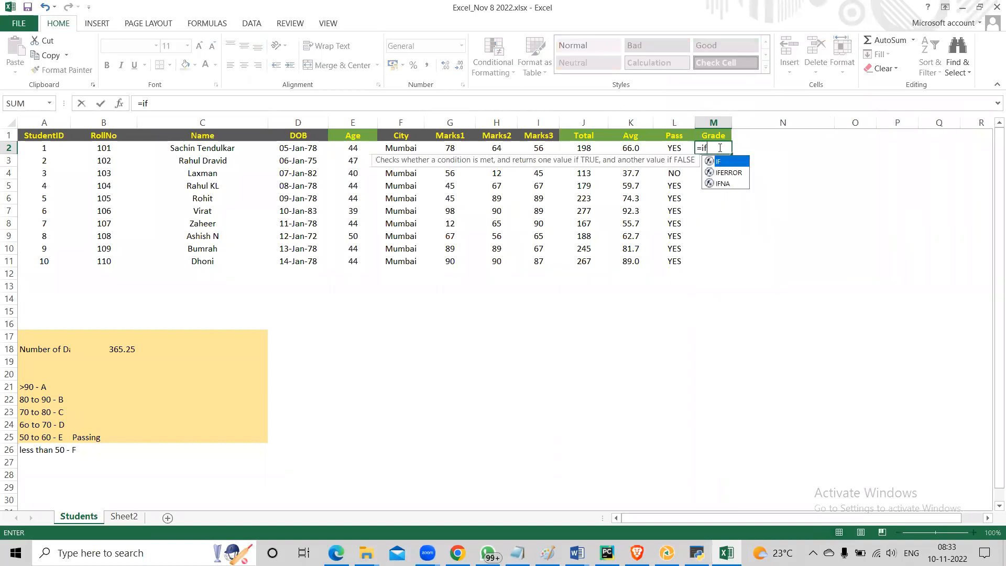
{"action": "type", "text": "("}
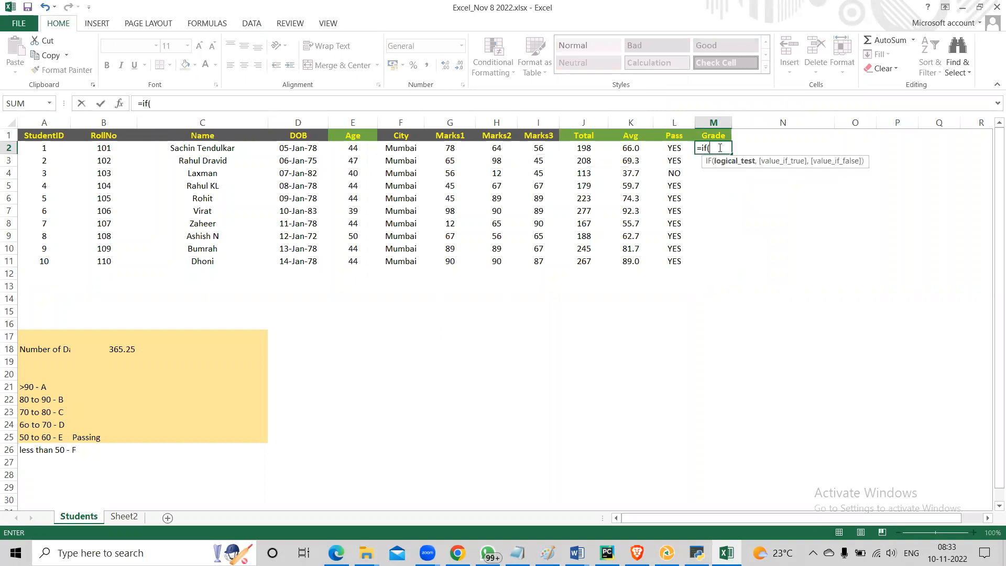
{"action": "left_click", "coordinate": [630, 148]}
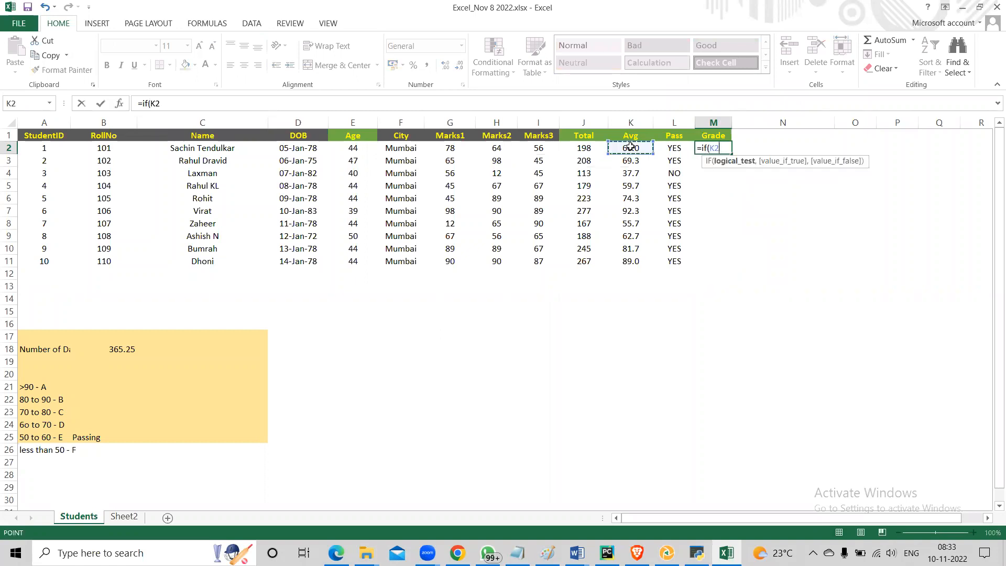
{"action": "type", "text": ">=90,"}
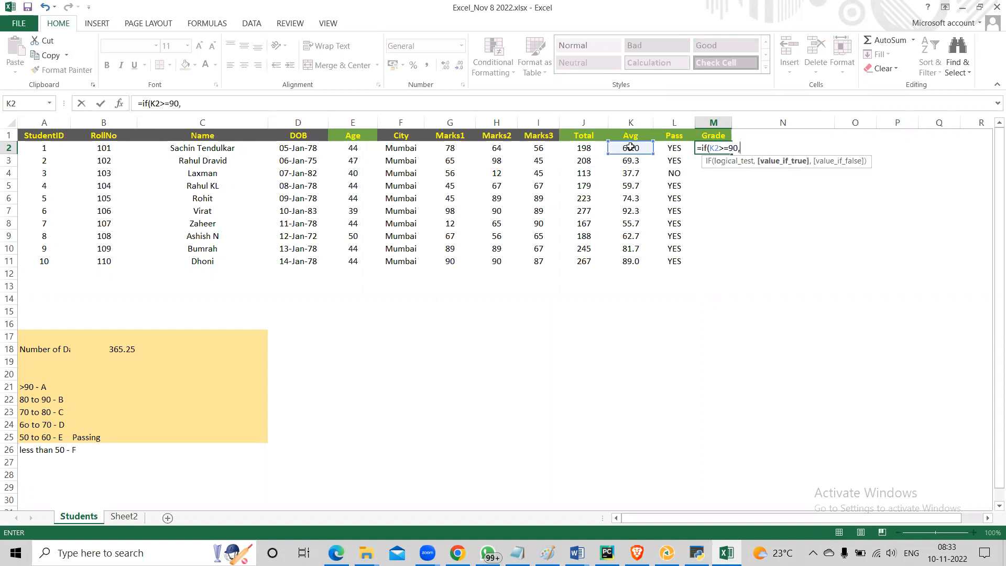
{"action": "type", "text": "\"A\","}
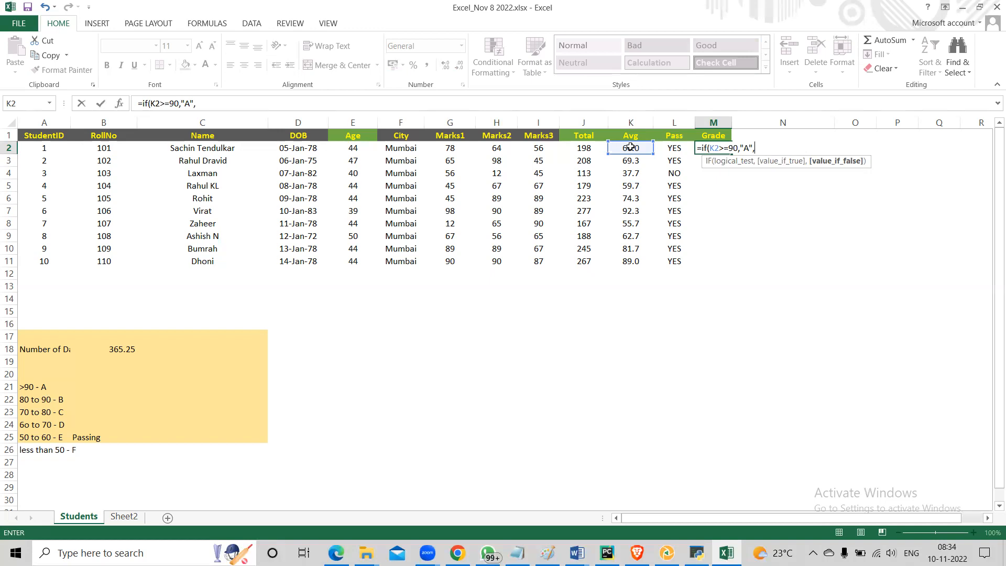
{"action": "key", "text": "Escape"}
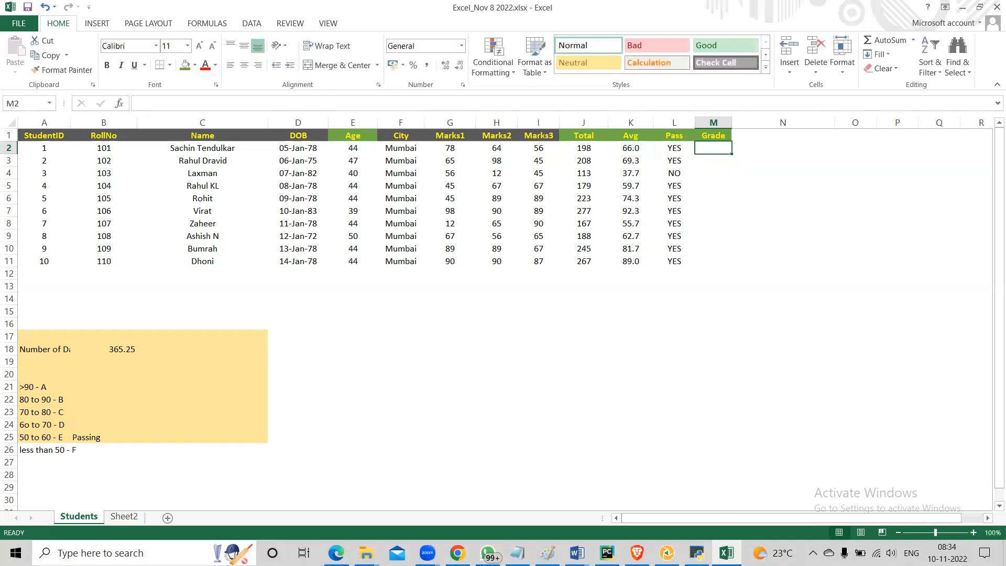
Step: Switch to Paint and clear the old drawing from the whole canvas
{"action": "key", "text": "alt+Tab"}
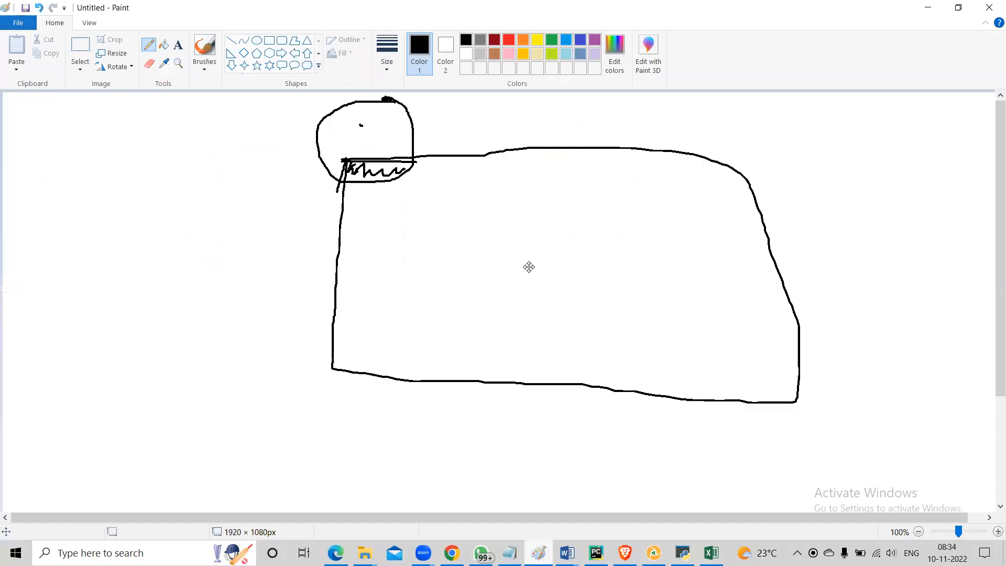
{"action": "key", "text": "ctrl+a"}
{"action": "key", "text": "Delete"}
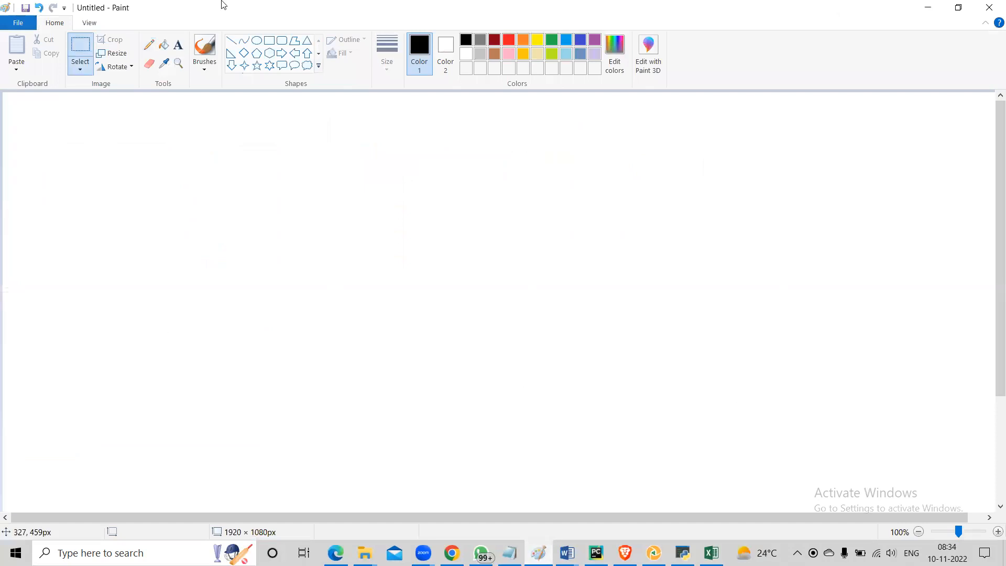
Step: Handwrite the decision A ≥ 90 with the Pencil, branching Yes to a circled A and No to the other side
{"action": "left_click", "coordinate": [149, 45]}
{"action": "mouse_move", "coordinate": [283, 130]}
{"action": "left_mouse_down"}
{"action": "mouse_move", "coordinate": [296, 125]}
{"action": "mouse_move", "coordinate": [295, 110]}
{"action": "mouse_move", "coordinate": [329, 107]}
{"action": "mouse_move", "coordinate": [319, 125]}
{"action": "mouse_move", "coordinate": [341, 107]}
{"action": "mouse_move", "coordinate": [350, 126]}
{"action": "left_mouse_up"}
{"action": "left_click_drag", "start_coordinate": [362, 105], "coordinate": [249, 189]}
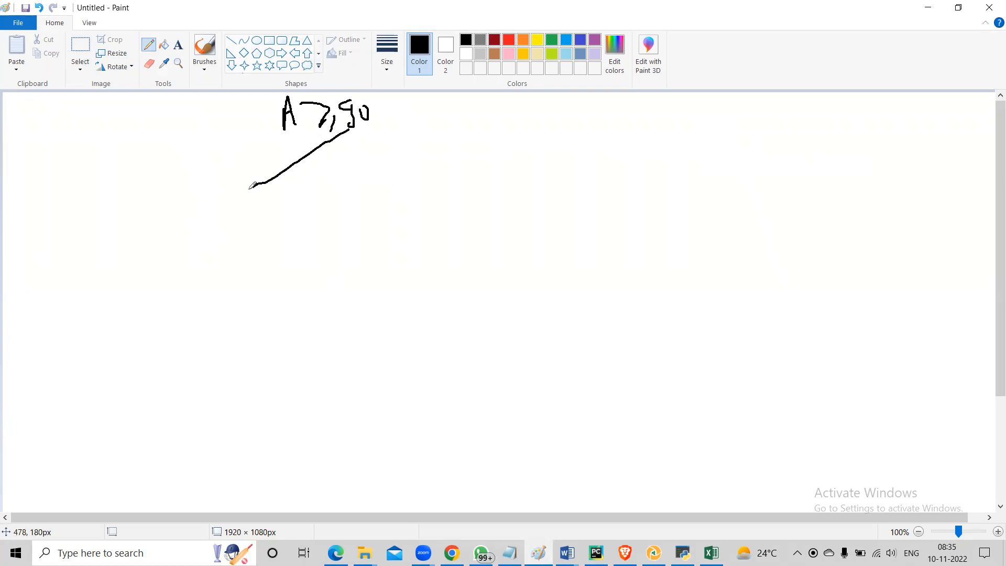
{"action": "left_click_drag", "start_coordinate": [348, 131], "coordinate": [443, 197]}
{"action": "left_click_drag", "start_coordinate": [260, 143], "coordinate": [268, 153]}
{"action": "mouse_move", "coordinate": [272, 144]}
{"action": "left_mouse_down"}
{"action": "mouse_move", "coordinate": [269, 162]}
{"action": "mouse_move", "coordinate": [301, 148]}
{"action": "mouse_move", "coordinate": [291, 153]}
{"action": "left_mouse_up"}
{"action": "mouse_move", "coordinate": [383, 131]}
{"action": "left_mouse_down"}
{"action": "mouse_move", "coordinate": [387, 152]}
{"action": "mouse_move", "coordinate": [401, 121]}
{"action": "mouse_move", "coordinate": [414, 148]}
{"action": "mouse_move", "coordinate": [416, 131]}
{"action": "left_mouse_up"}
{"action": "mouse_move", "coordinate": [255, 185]}
{"action": "left_mouse_down"}
{"action": "mouse_move", "coordinate": [271, 201]}
{"action": "mouse_move", "coordinate": [229, 193]}
{"action": "mouse_move", "coordinate": [235, 215]}
{"action": "mouse_move", "coordinate": [255, 204]}
{"action": "left_mouse_up"}
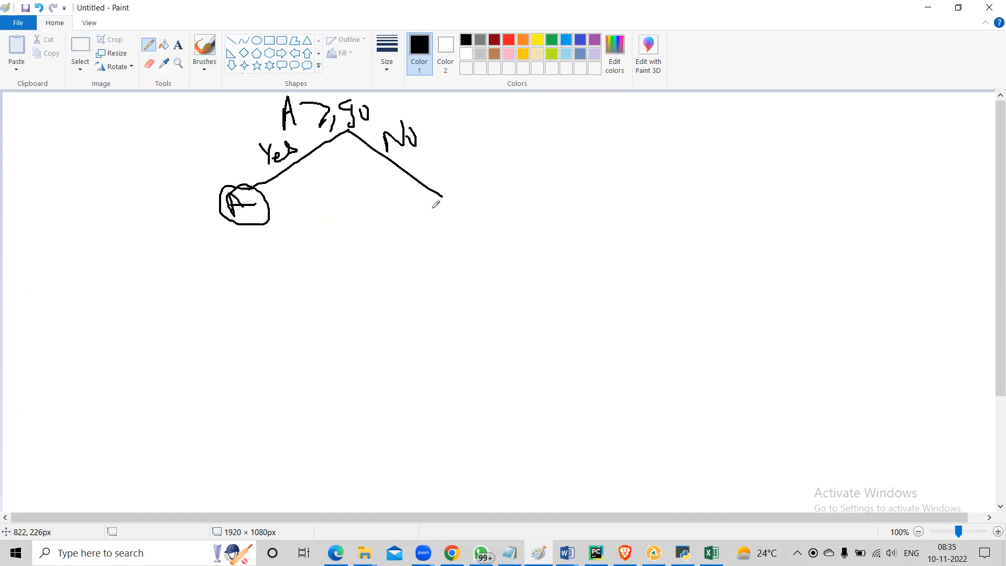
Step: Add the decision A ≥ 80 under the No branch, with Y leading to a circled B and N leading to A > 70
{"action": "mouse_move", "coordinate": [434, 192]}
{"action": "left_mouse_down"}
{"action": "mouse_move", "coordinate": [433, 227]}
{"action": "mouse_move", "coordinate": [449, 213]}
{"action": "mouse_move", "coordinate": [444, 205]}
{"action": "mouse_move", "coordinate": [471, 203]}
{"action": "mouse_move", "coordinate": [486, 169]}
{"action": "mouse_move", "coordinate": [501, 170]}
{"action": "left_mouse_up"}
{"action": "left_click_drag", "start_coordinate": [464, 214], "coordinate": [465, 286]}
{"action": "left_click_drag", "start_coordinate": [464, 215], "coordinate": [538, 251]}
{"action": "mouse_move", "coordinate": [432, 241]}
{"action": "left_mouse_down"}
{"action": "mouse_move", "coordinate": [445, 249]}
{"action": "mouse_move", "coordinate": [449, 291]}
{"action": "left_mouse_up"}
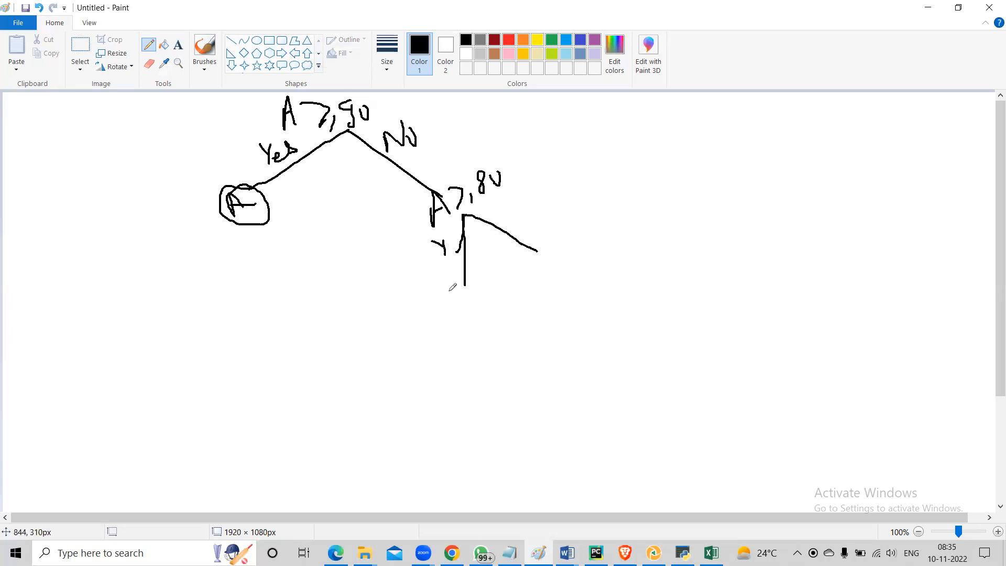
{"action": "mouse_move", "coordinate": [503, 218]}
{"action": "left_mouse_down"}
{"action": "mouse_move", "coordinate": [514, 232]}
{"action": "mouse_move", "coordinate": [519, 204]}
{"action": "left_mouse_up"}
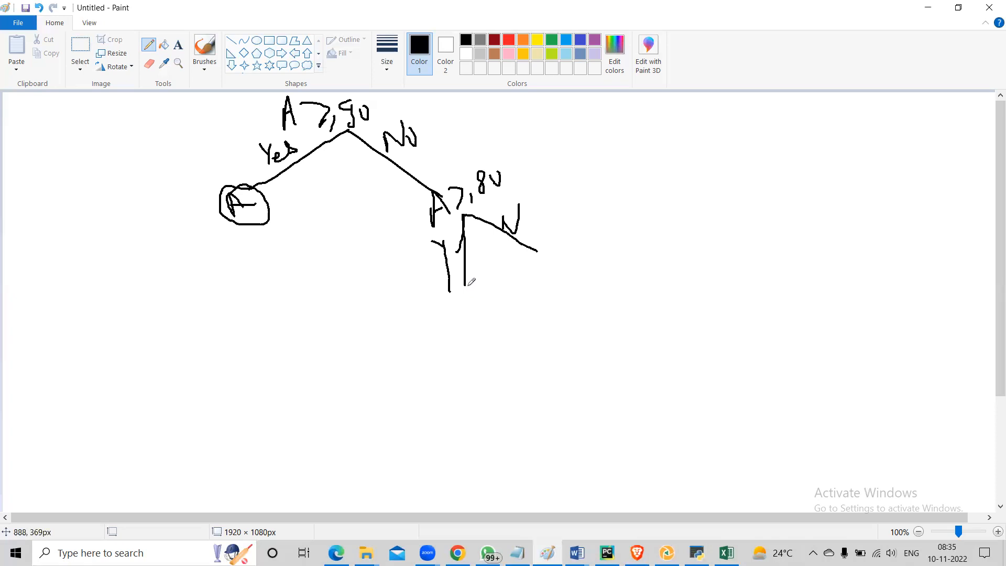
{"action": "mouse_move", "coordinate": [463, 286]}
{"action": "left_mouse_down"}
{"action": "mouse_move", "coordinate": [480, 319]}
{"action": "mouse_move", "coordinate": [464, 281]}
{"action": "mouse_move", "coordinate": [469, 317]}
{"action": "left_mouse_up"}
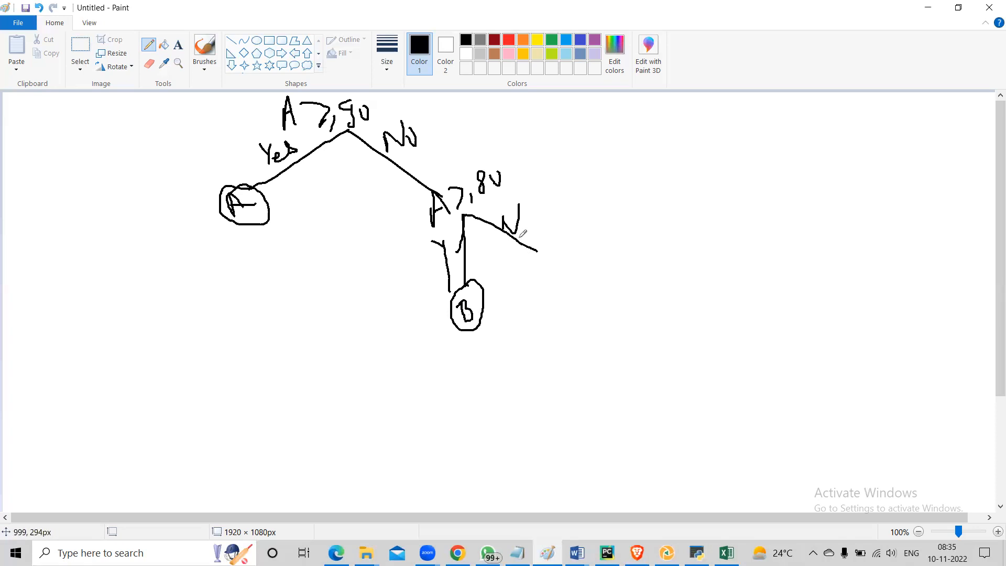
{"action": "mouse_move", "coordinate": [538, 259]}
{"action": "left_mouse_down"}
{"action": "mouse_move", "coordinate": [538, 273]}
{"action": "mouse_move", "coordinate": [597, 265]}
{"action": "left_mouse_up"}
Step: Handwrite an if( ) outline with three arguments beside the decision tree and nest another if in its third argument
{"action": "mouse_move", "coordinate": [640, 131]}
{"action": "left_mouse_down"}
{"action": "mouse_move", "coordinate": [638, 147]}
{"action": "mouse_move", "coordinate": [665, 166]}
{"action": "mouse_move", "coordinate": [675, 143]}
{"action": "mouse_move", "coordinate": [816, 119]}
{"action": "left_mouse_up"}
{"action": "left_click", "coordinate": [649, 128]}
{"action": "left_click_drag", "start_coordinate": [811, 100], "coordinate": [815, 145]}
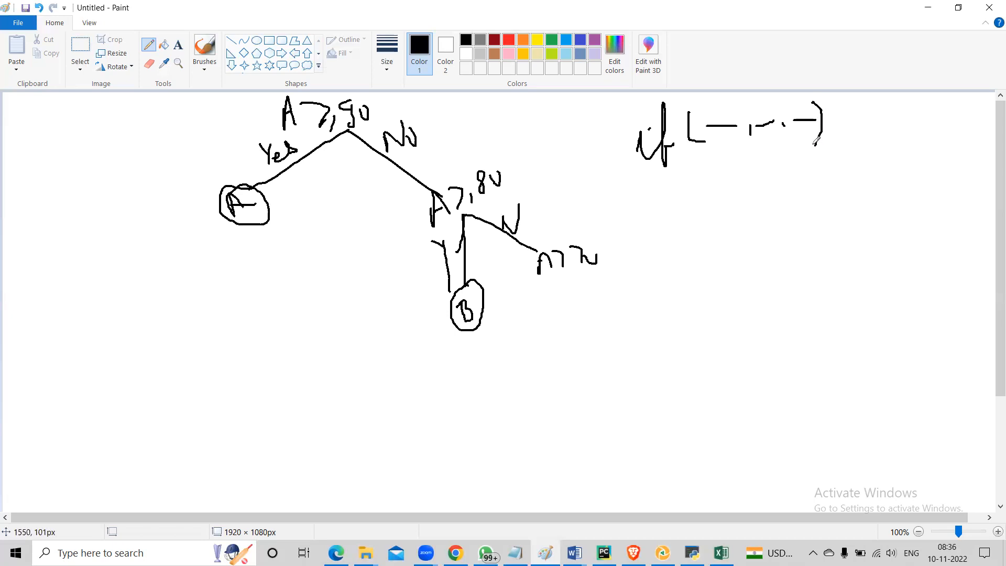
{"action": "left_click_drag", "start_coordinate": [790, 130], "coordinate": [805, 122]}
{"action": "mouse_move", "coordinate": [800, 112]}
{"action": "left_mouse_down"}
{"action": "mouse_move", "coordinate": [801, 132]}
{"action": "mouse_move", "coordinate": [818, 127]}
{"action": "mouse_move", "coordinate": [798, 135]}
{"action": "left_mouse_up"}
{"action": "left_click", "coordinate": [791, 114]}
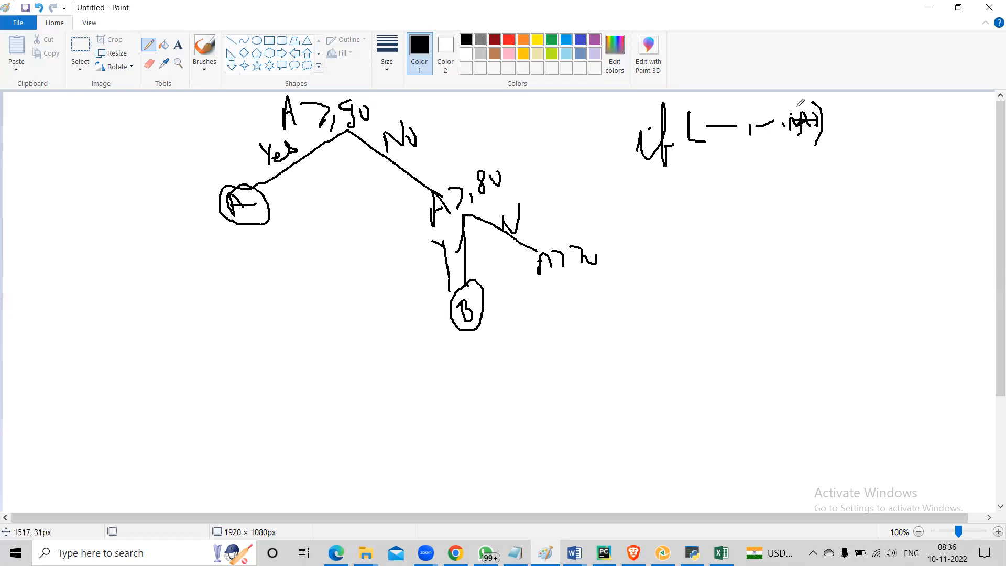
Step: Handwrite a second if outline below the first, with nested ifs in both its second and third arguments
{"action": "mouse_move", "coordinate": [751, 225]}
{"action": "left_mouse_down"}
{"action": "mouse_move", "coordinate": [777, 192]}
{"action": "mouse_move", "coordinate": [777, 225]}
{"action": "left_mouse_up"}
{"action": "mouse_move", "coordinate": [790, 191]}
{"action": "left_mouse_down"}
{"action": "mouse_move", "coordinate": [795, 226]}
{"action": "mouse_move", "coordinate": [875, 187]}
{"action": "mouse_move", "coordinate": [865, 208]}
{"action": "mouse_move", "coordinate": [881, 187]}
{"action": "mouse_move", "coordinate": [892, 193]}
{"action": "mouse_move", "coordinate": [895, 169]}
{"action": "mouse_move", "coordinate": [930, 168]}
{"action": "mouse_move", "coordinate": [934, 157]}
{"action": "mouse_move", "coordinate": [939, 179]}
{"action": "mouse_move", "coordinate": [947, 153]}
{"action": "mouse_move", "coordinate": [957, 168]}
{"action": "left_mouse_up"}
{"action": "left_click", "coordinate": [835, 199]}
{"action": "left_click", "coordinate": [836, 182]}
{"action": "left_click", "coordinate": [873, 179]}
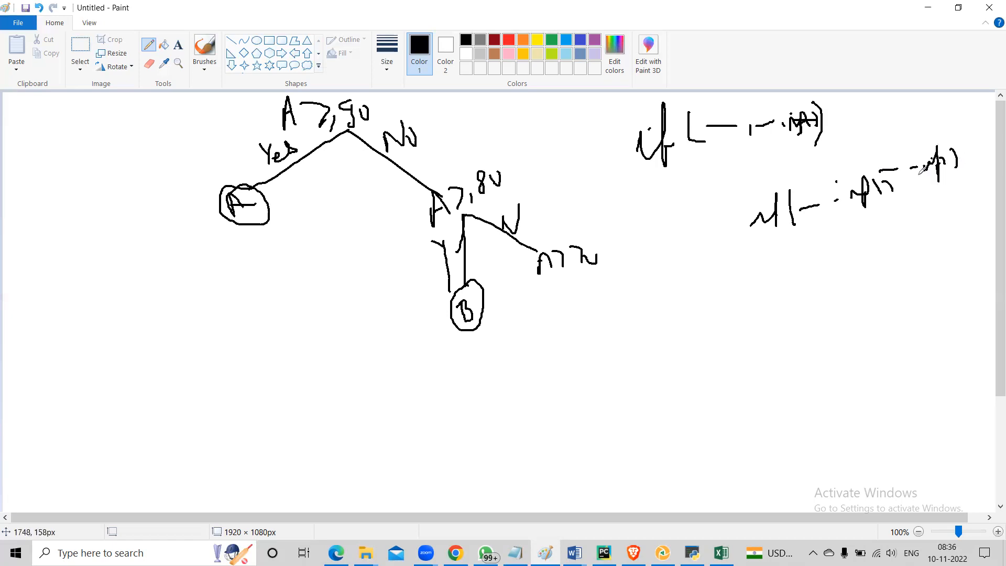
Step: Switch back to Excel and begin the grade formula in M2 with =if(K2>=90,"A",
{"action": "key", "text": "alt+Tab"}
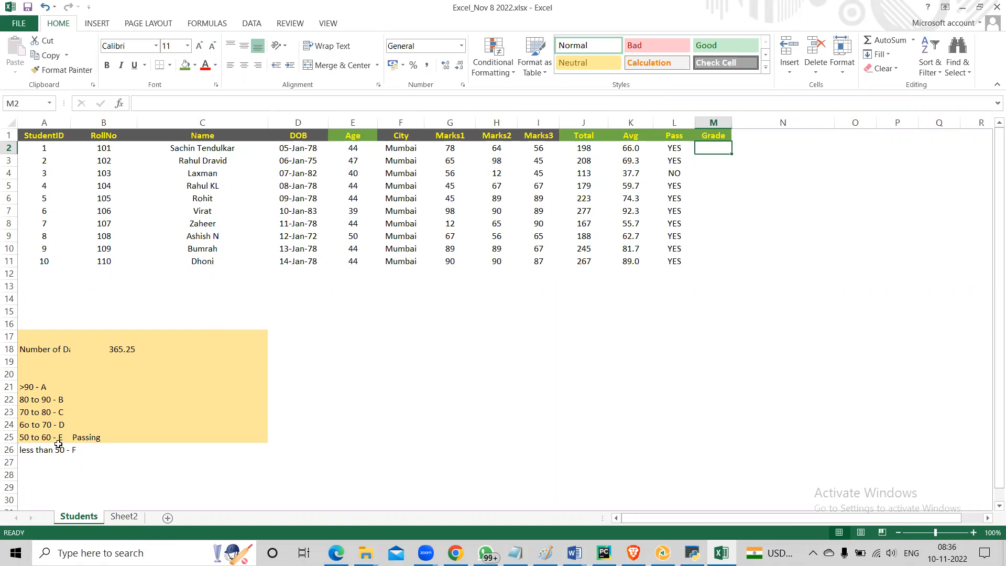
{"action": "type", "text": "=if("}
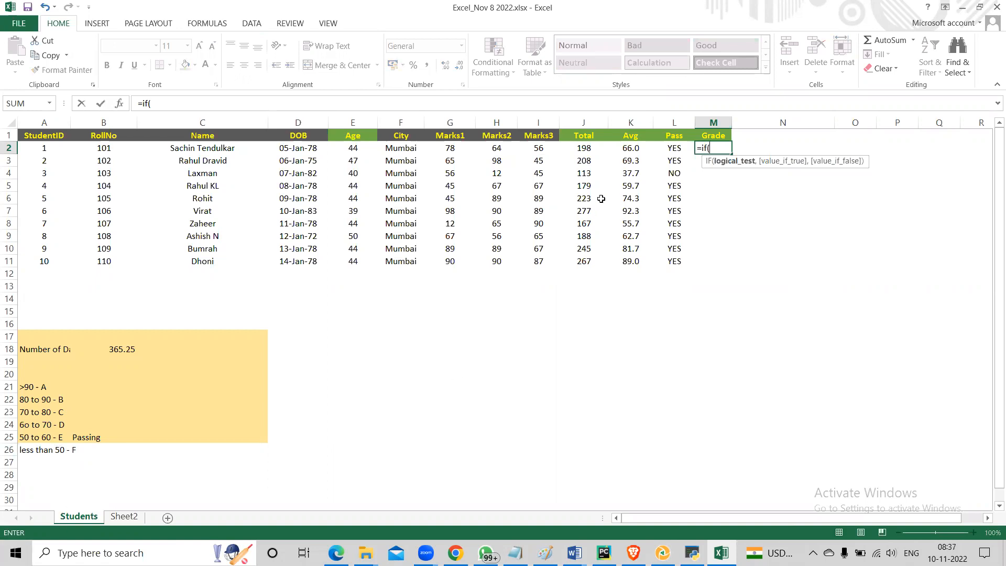
{"action": "left_click", "coordinate": [630, 149]}
{"action": "type", "text": ">=90,"}
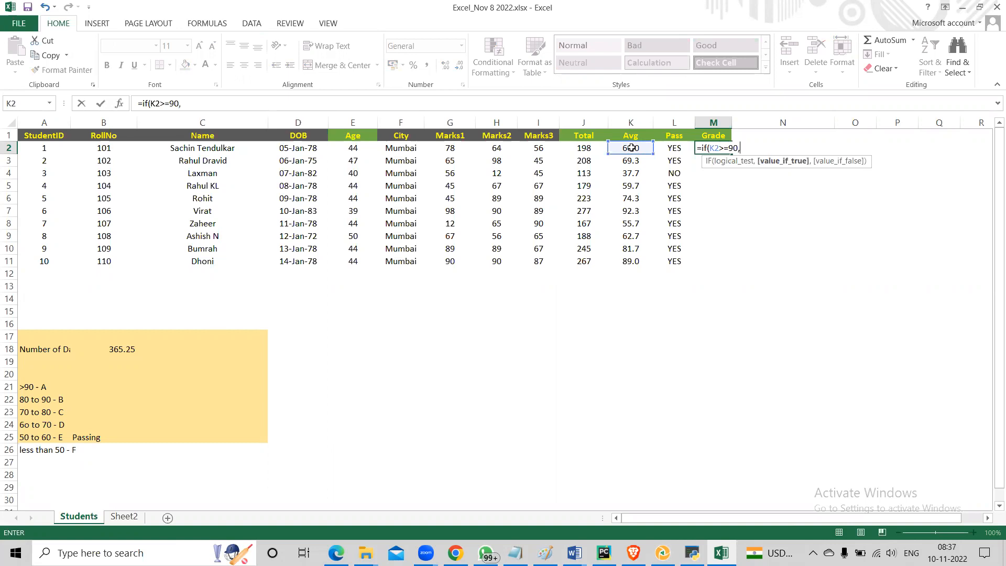
{"action": "type", "text": "\"A\","}
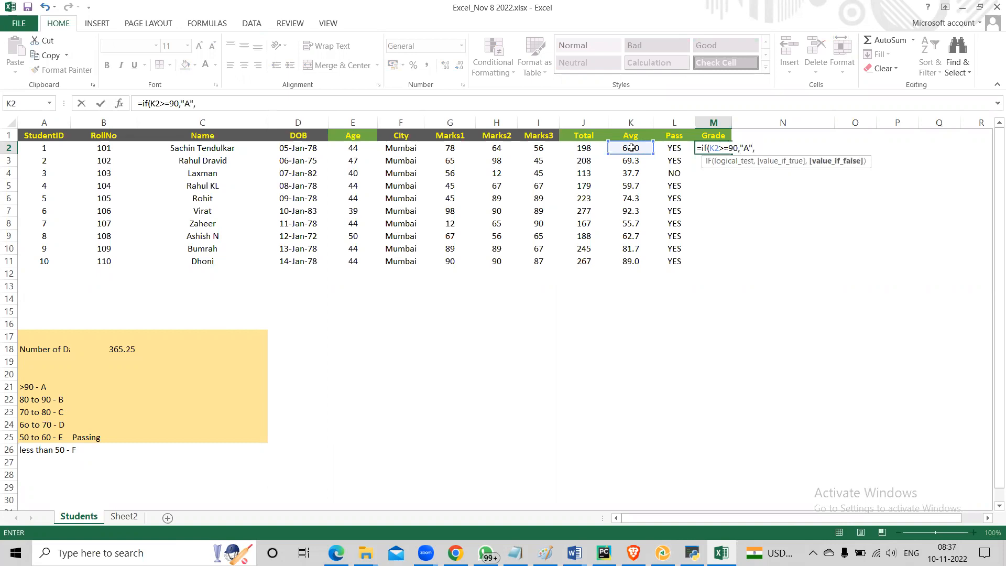
Step: Nest if(K2>=80,"B", as the false value of the first IF in the M2 grade formula
{"action": "type", "text": "if"}
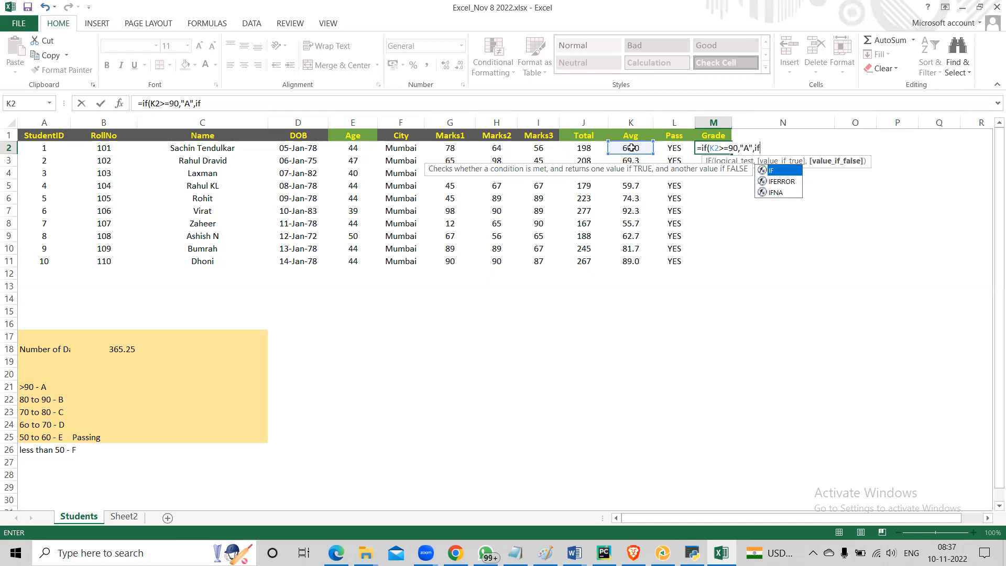
{"action": "type", "text": "("}
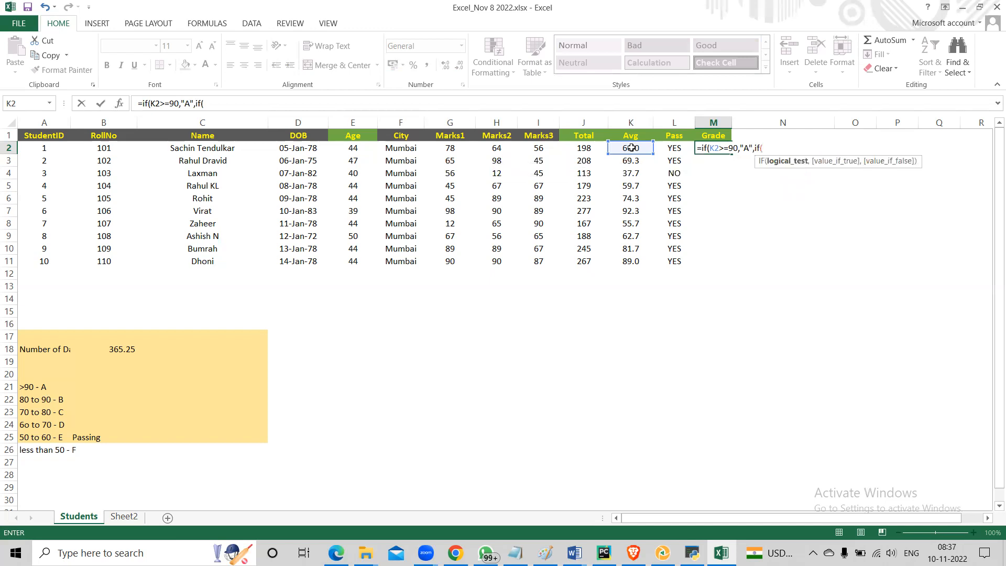
{"action": "left_click", "coordinate": [628, 148]}
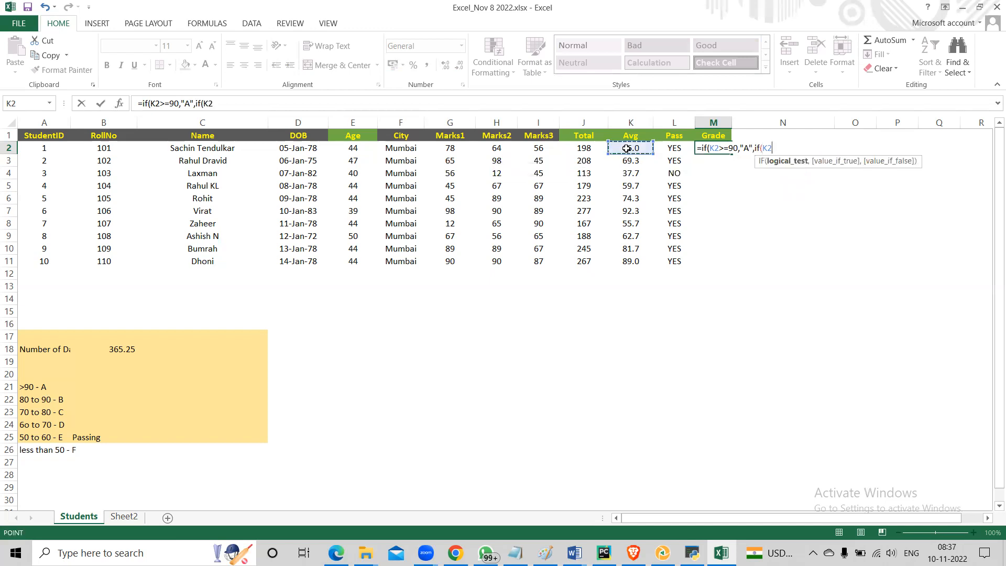
{"action": "type", "text": ">=8-"}
{"action": "type", "text": "0"}
{"action": "type", "text": ","}
{"action": "type", "text": "\"B"}
{"action": "type", "text": "\","}
Step: Extend the M2 grade formula with nested IFs giving "C" for K2>=70 and "D" for K2>=60
{"action": "type", "text": "if("}
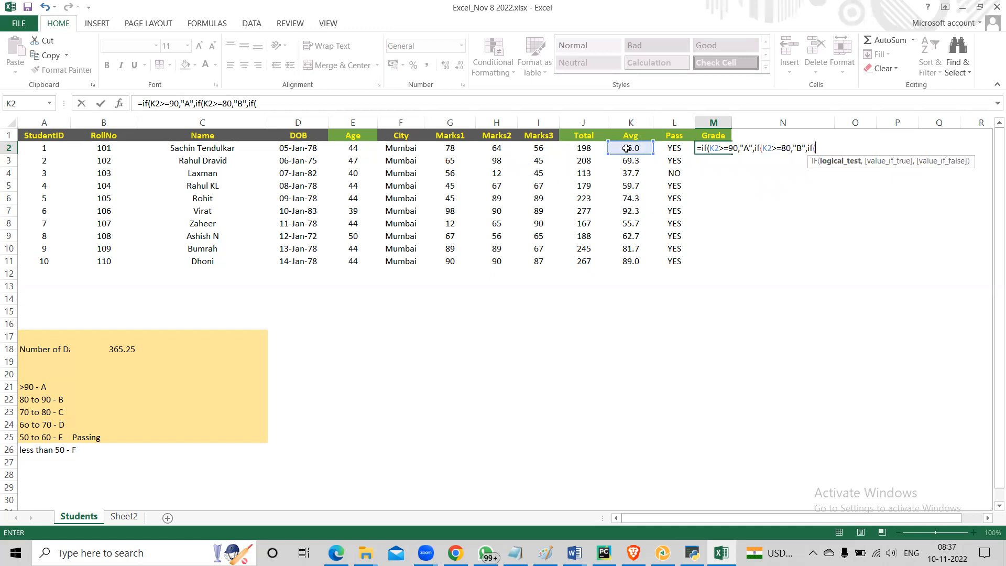
{"action": "left_click", "coordinate": [627, 149]}
{"action": "type", "text": ">=70,\"C\""}
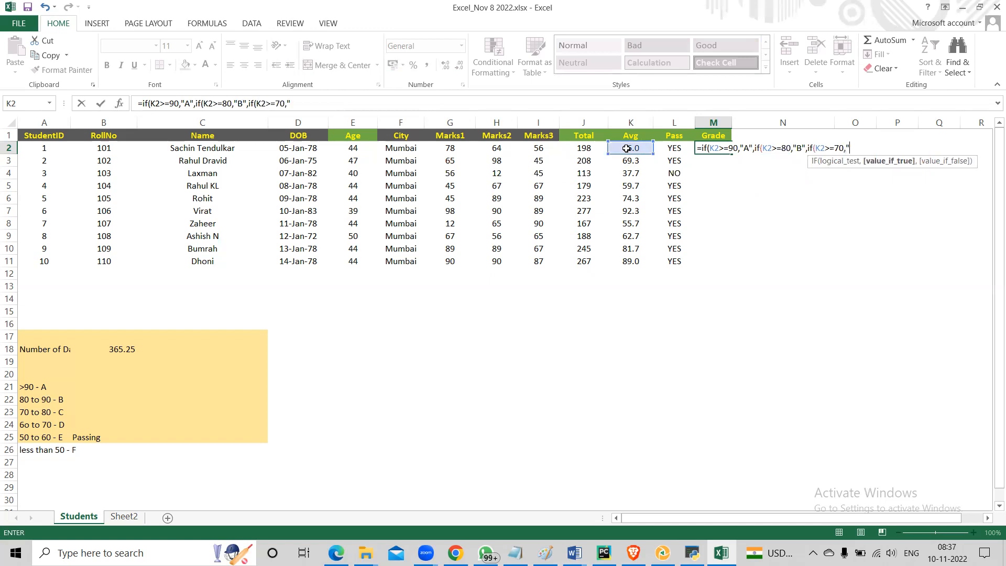
{"action": "type", "text": ",if"}
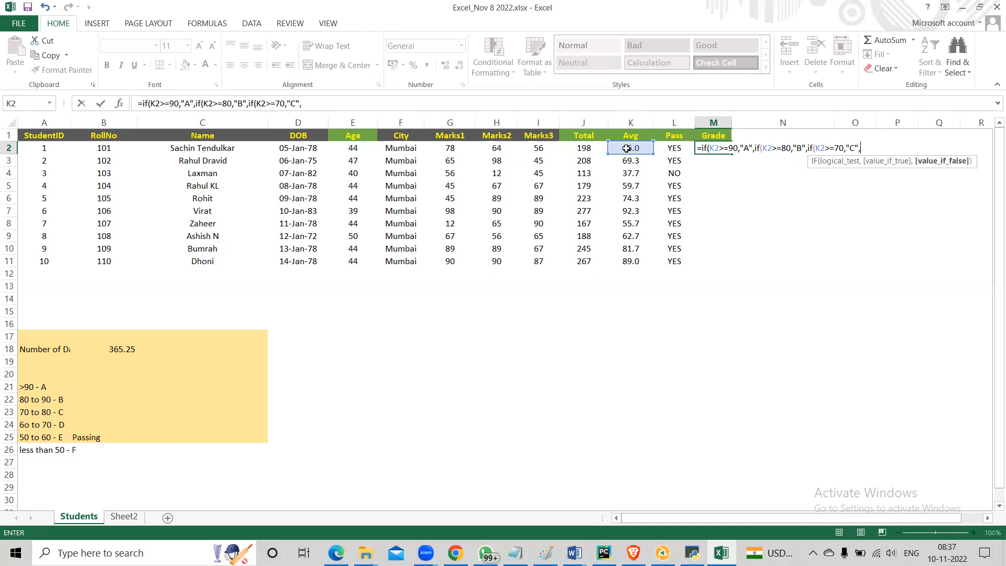
{"action": "type", "text": "("}
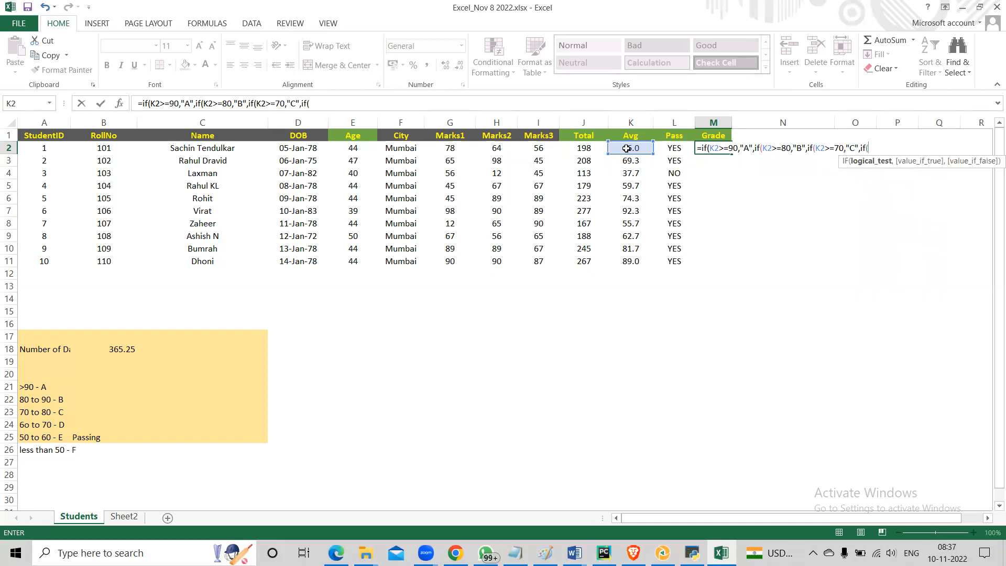
{"action": "left_click", "coordinate": [626, 148]}
{"action": "type", "text": ">=60,"}
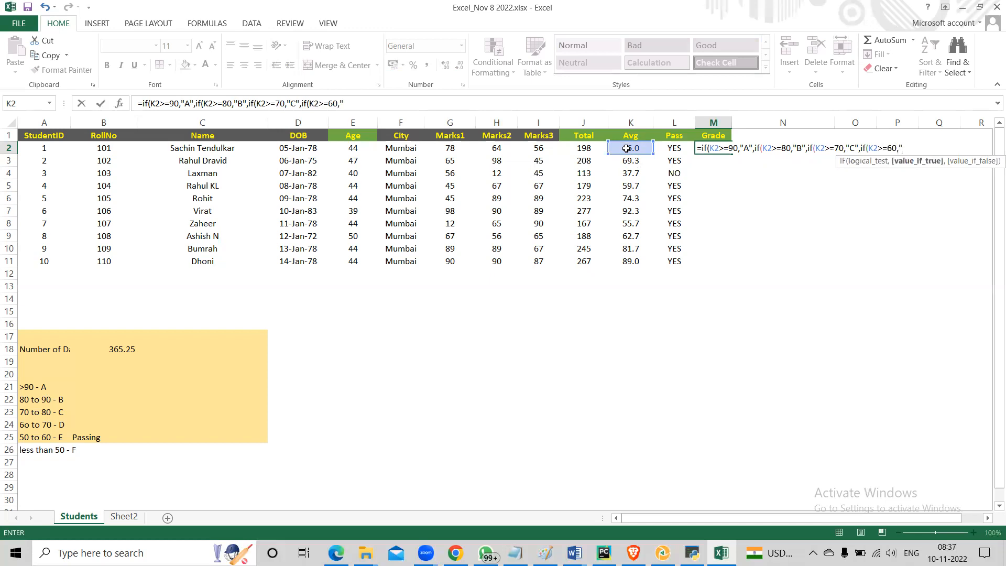
{"action": "type", "text": "\"D\",if"}
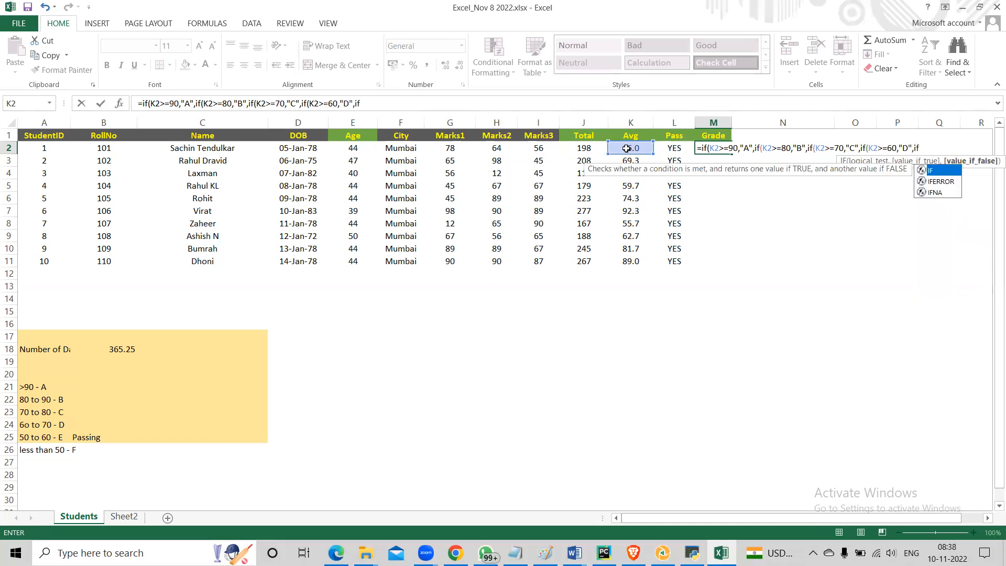
Step: Complete the M2 grade formula with a nested IF giving "E" for K2>=50 and "F" otherwise, closing all five IFs
{"action": "type", "text": "("}
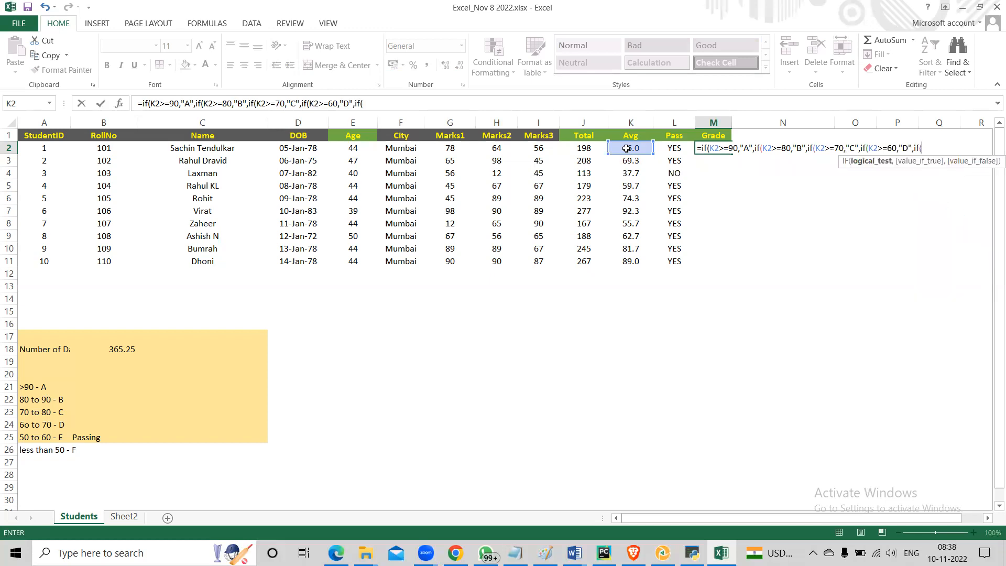
{"action": "left_click", "coordinate": [632, 148]}
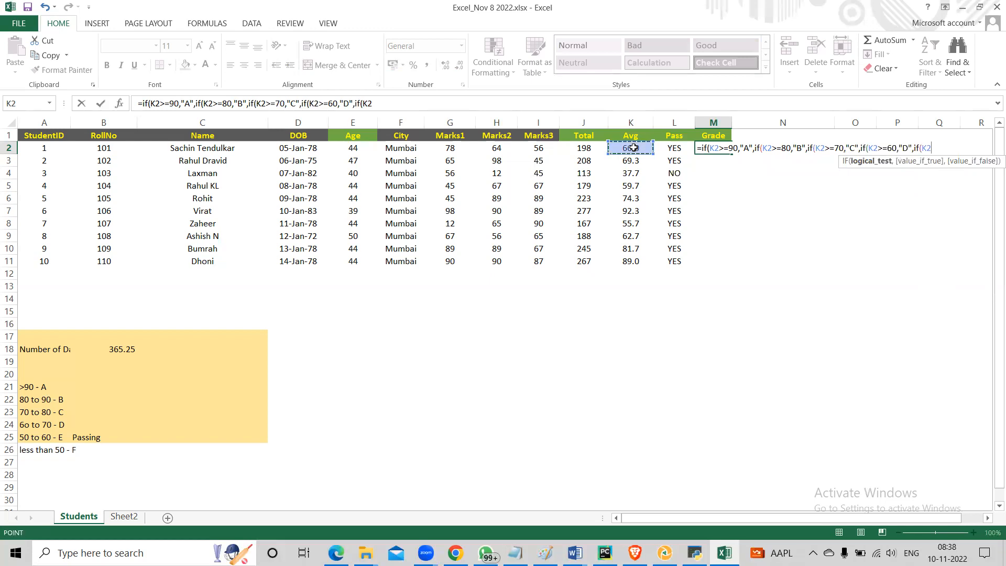
{"action": "type", "text": ">=50,\""}
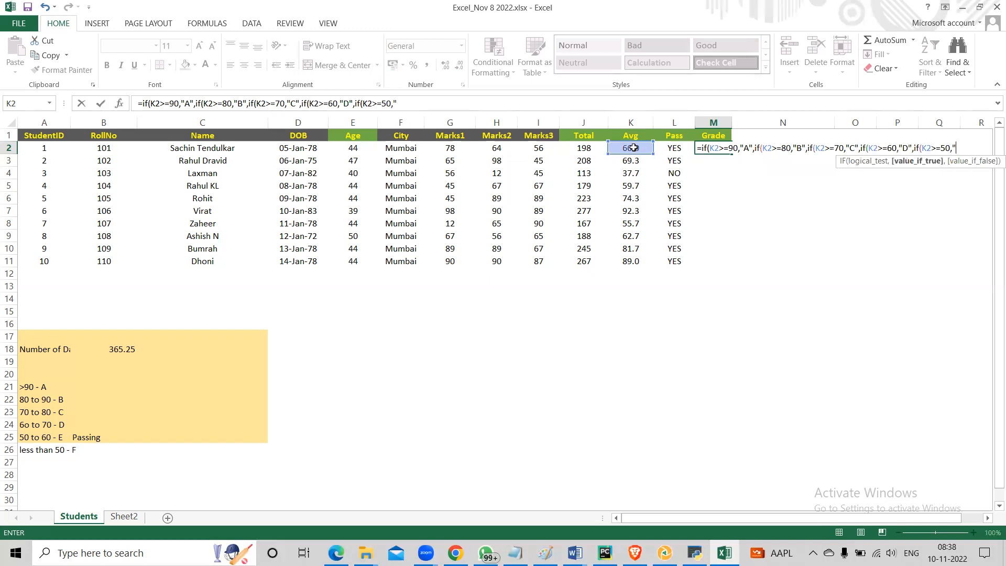
{"action": "type", "text": "E\",\"F"}
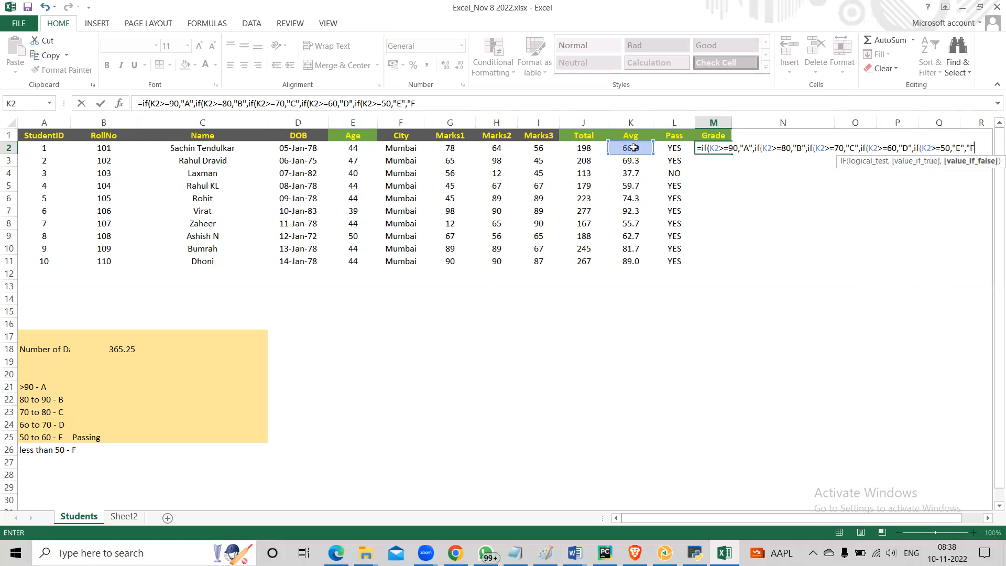
{"action": "type", "text": "\")"}
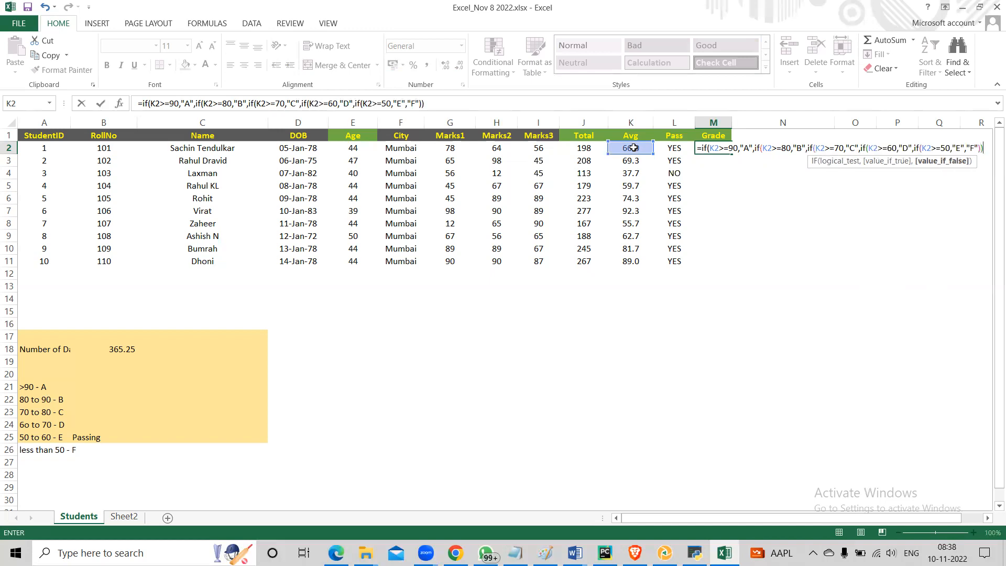
{"action": "type", "text": ")"}
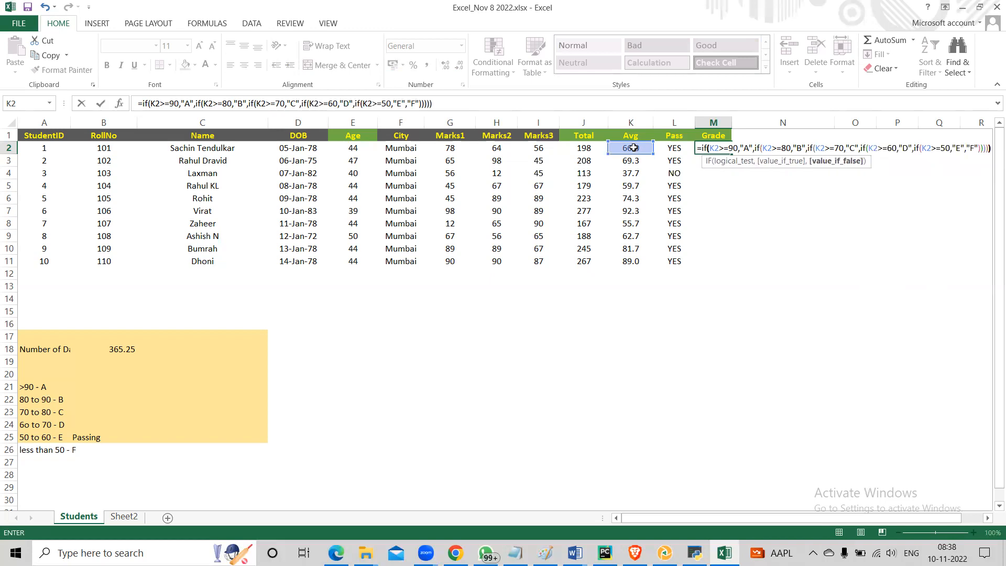
{"action": "key", "text": "Return"}
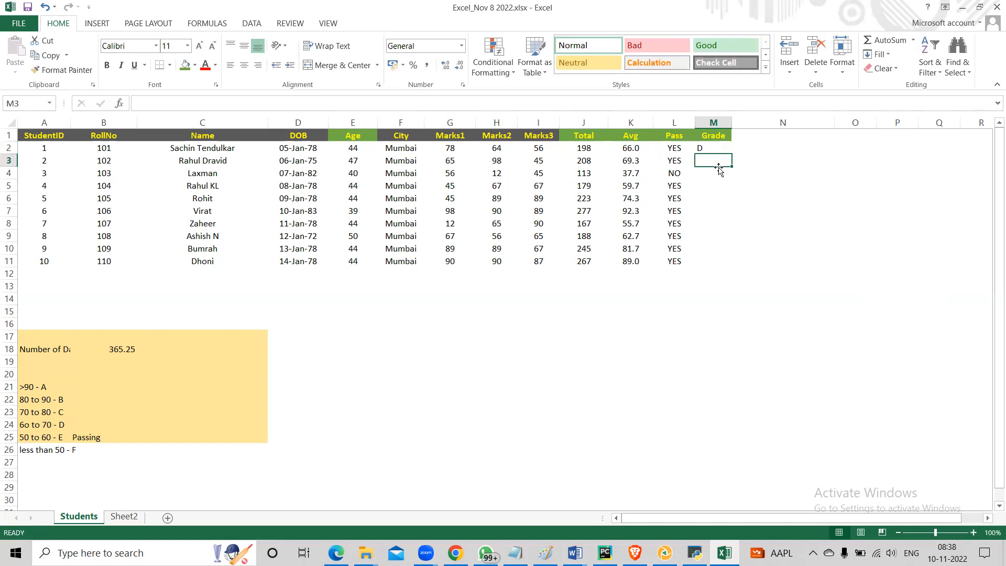
Step: Fill the grade formula from M2 down through M11 so every student row gets a grade
{"action": "left_click", "coordinate": [710, 149]}
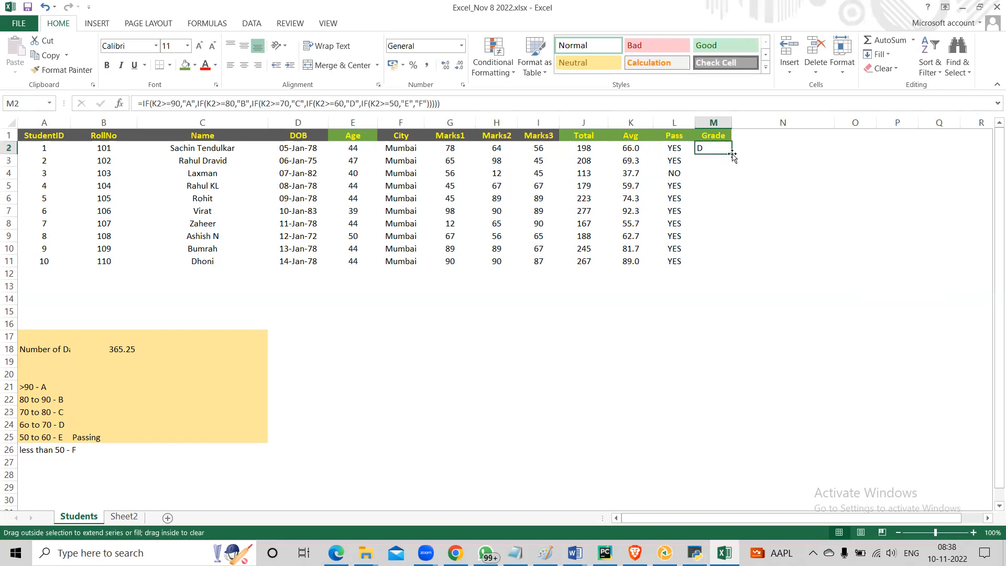
{"action": "double_click", "coordinate": [731, 154]}
{"action": "left_click", "coordinate": [803, 237]}
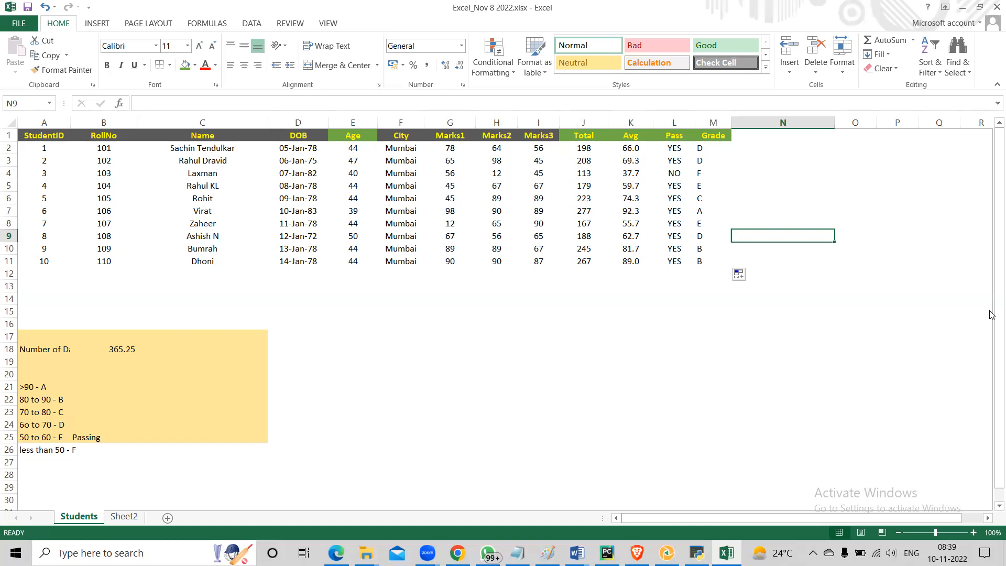
{"action": "left_click", "coordinate": [676, 174]}
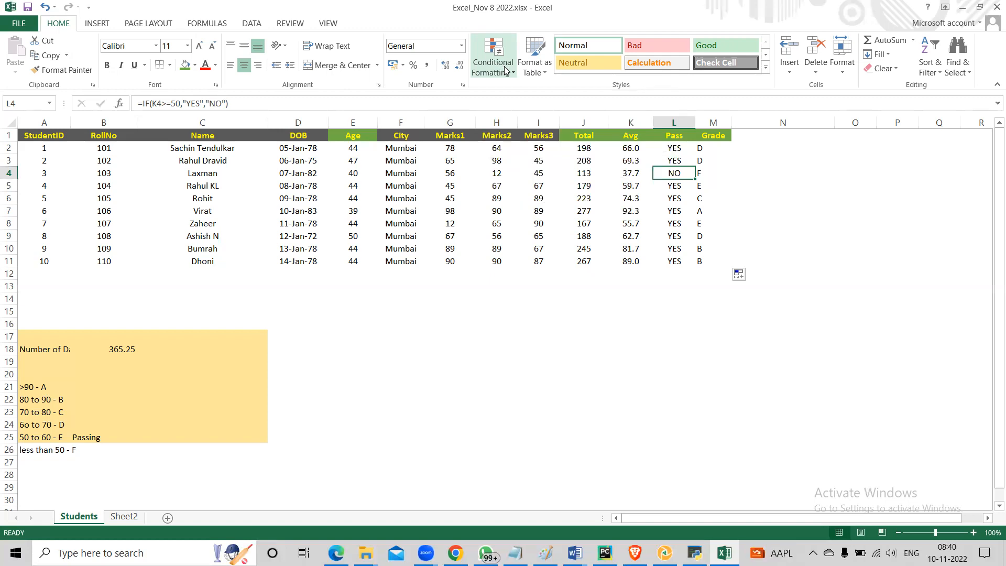
{"action": "left_click", "coordinate": [501, 65]}
{"action": "mouse_move", "coordinate": [509, 101]}
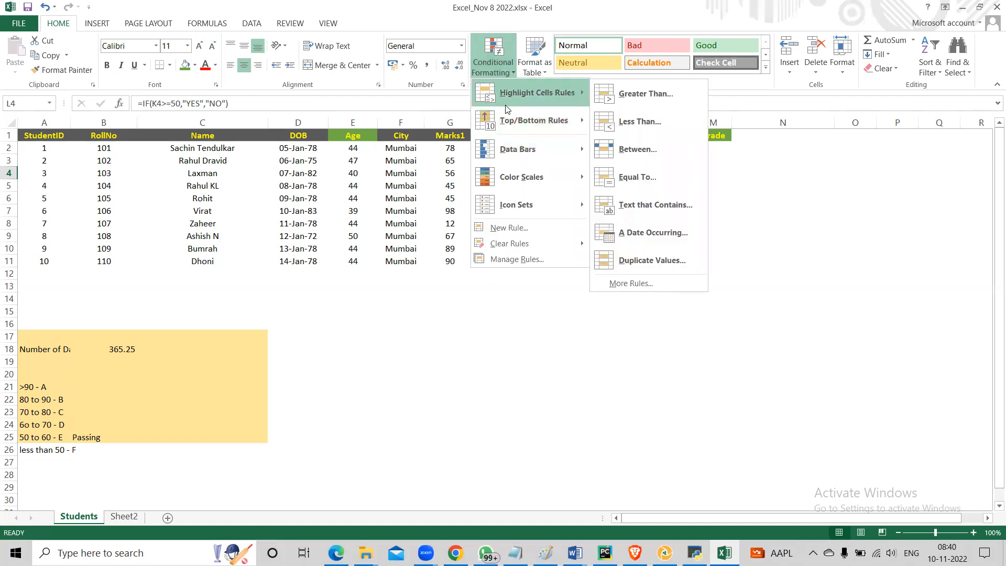
{"action": "mouse_move", "coordinate": [521, 192]}
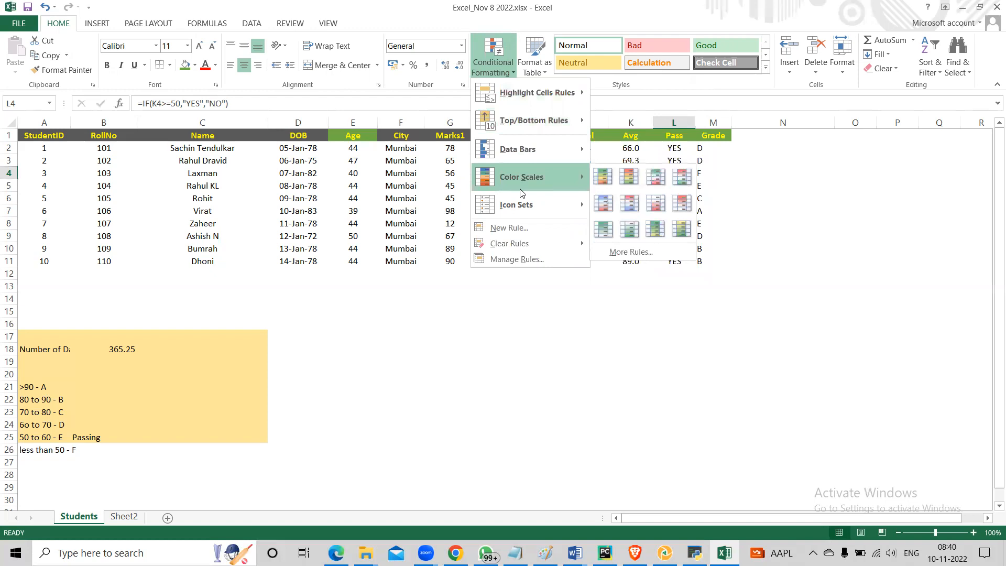
{"action": "mouse_move", "coordinate": [521, 151]}
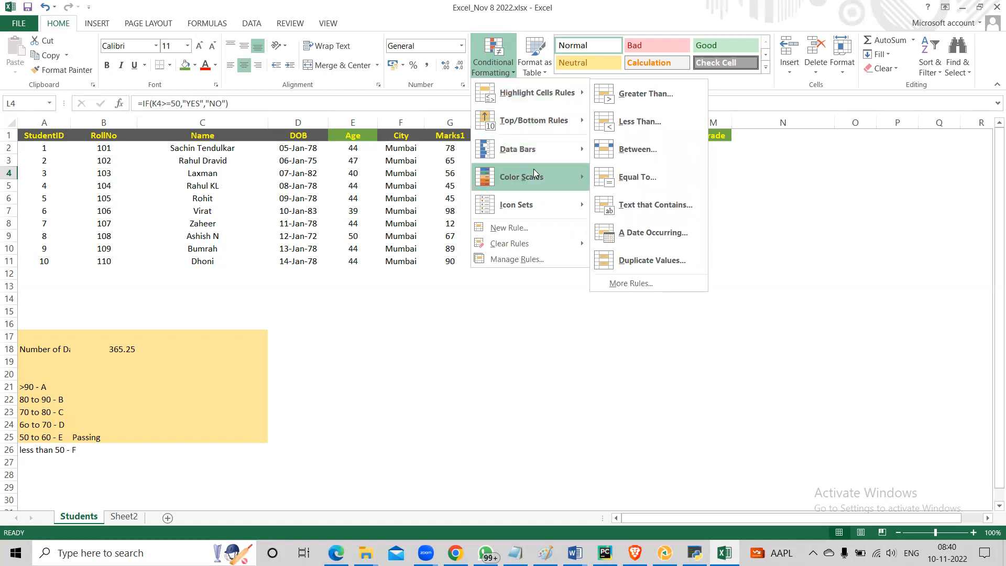
{"action": "mouse_move", "coordinate": [535, 175]}
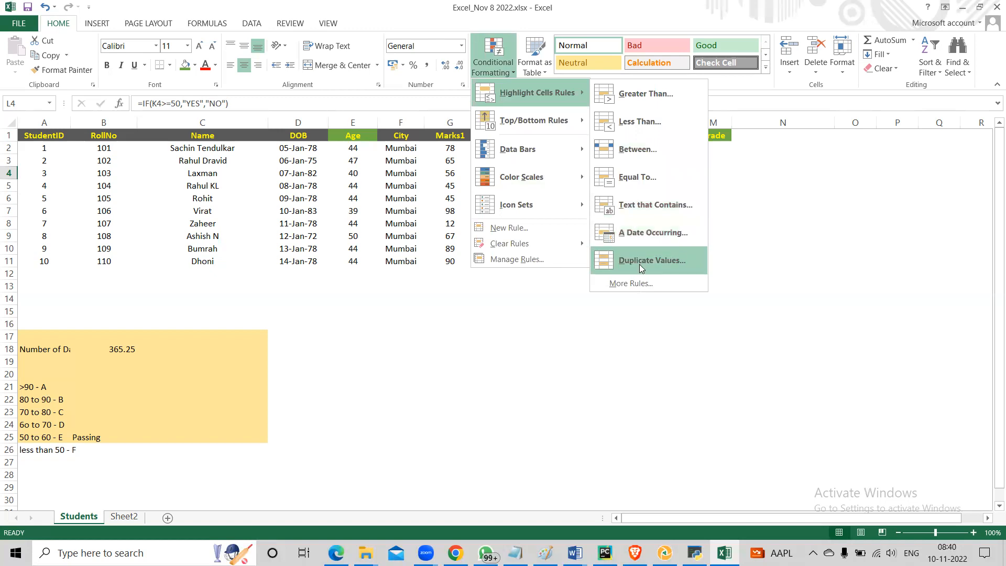
{"action": "left_click", "coordinate": [646, 206]}
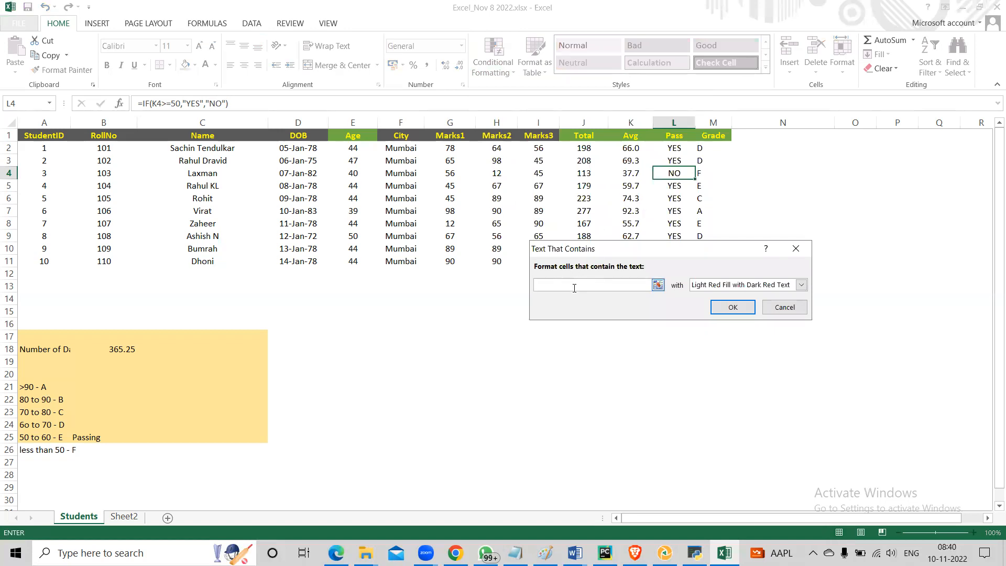
{"action": "type", "text": "NO"}
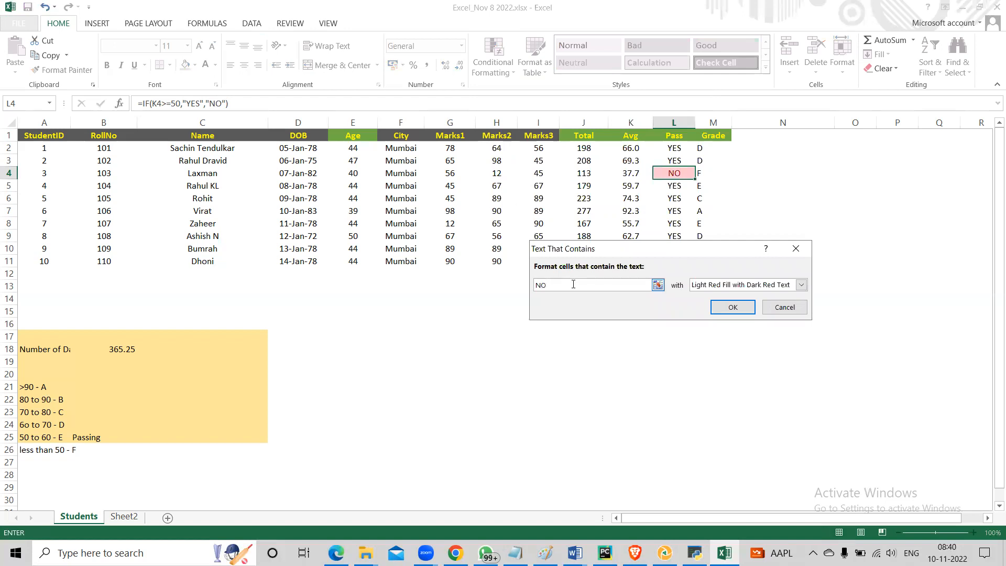
{"action": "left_click", "coordinate": [802, 286]}
{"action": "left_click", "coordinate": [786, 306]}
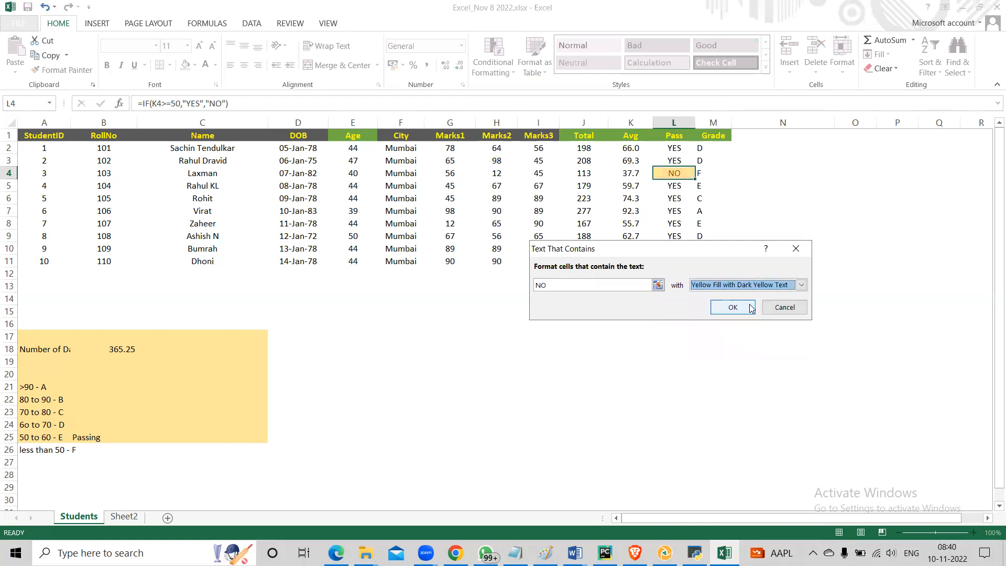
{"action": "left_click", "coordinate": [802, 286]}
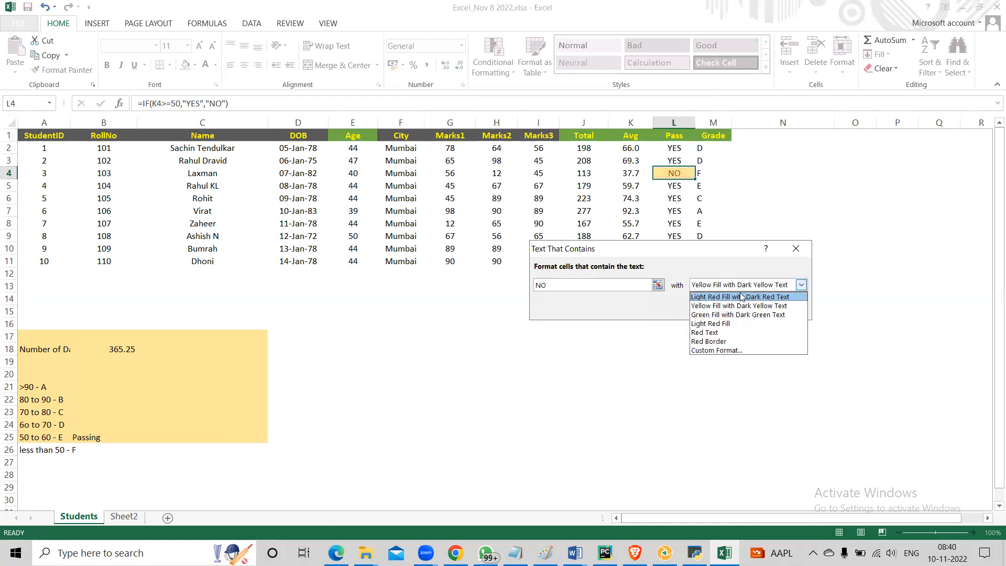
{"action": "left_click", "coordinate": [742, 296]}
{"action": "left_click", "coordinate": [802, 284]}
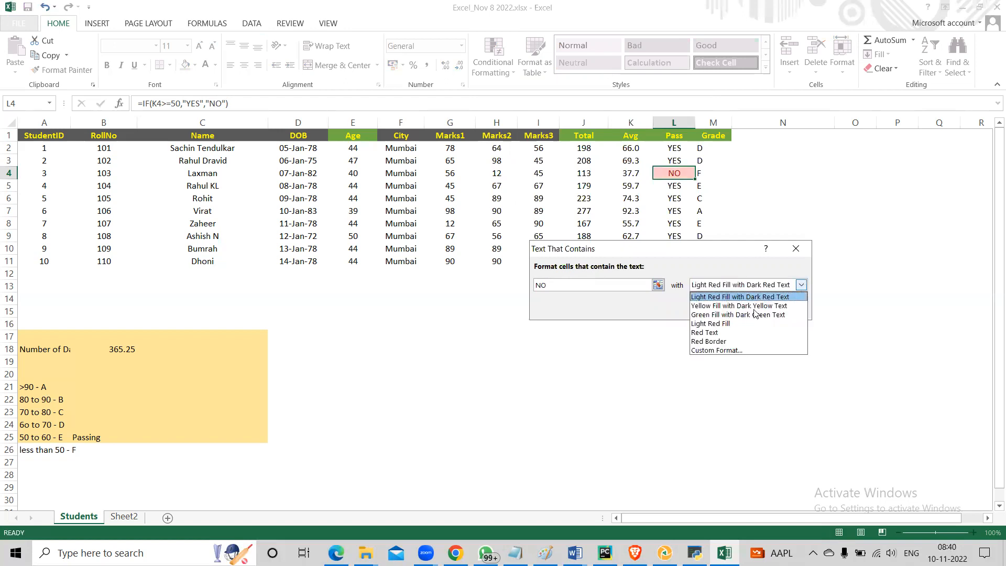
{"action": "left_click", "coordinate": [724, 325]}
{"action": "left_click", "coordinate": [801, 284]}
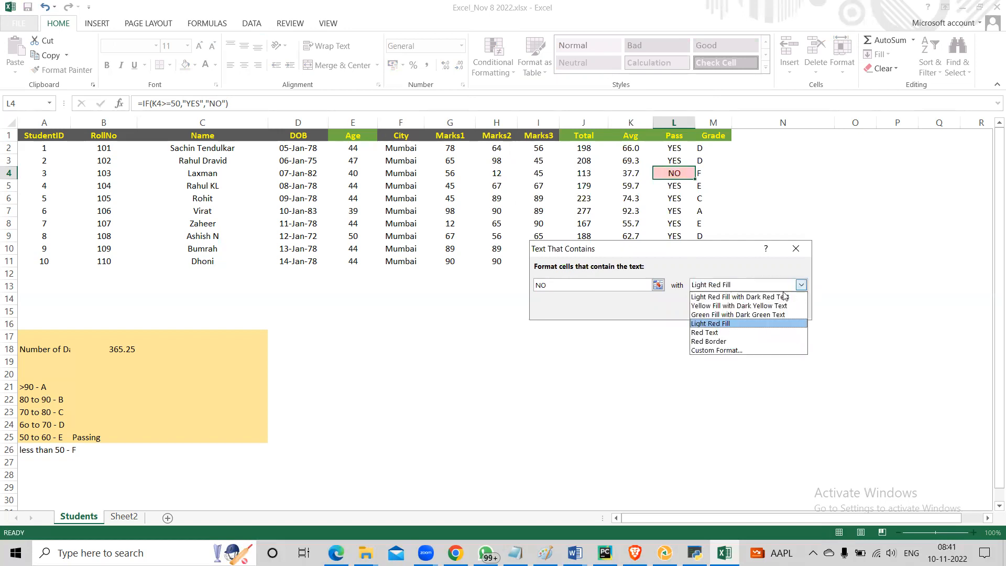
{"action": "left_click", "coordinate": [728, 342]}
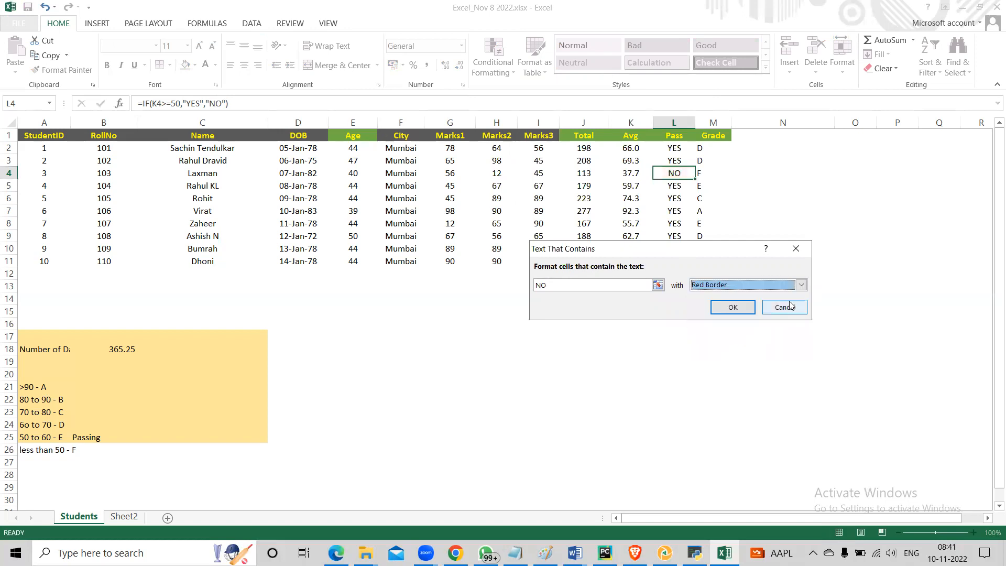
{"action": "left_click", "coordinate": [800, 286]}
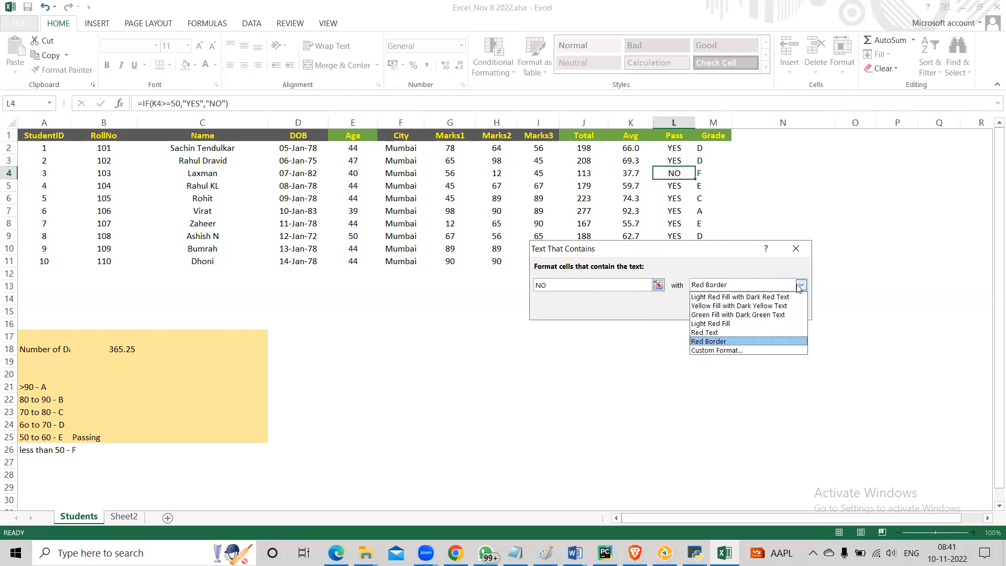
{"action": "left_click", "coordinate": [721, 350]}
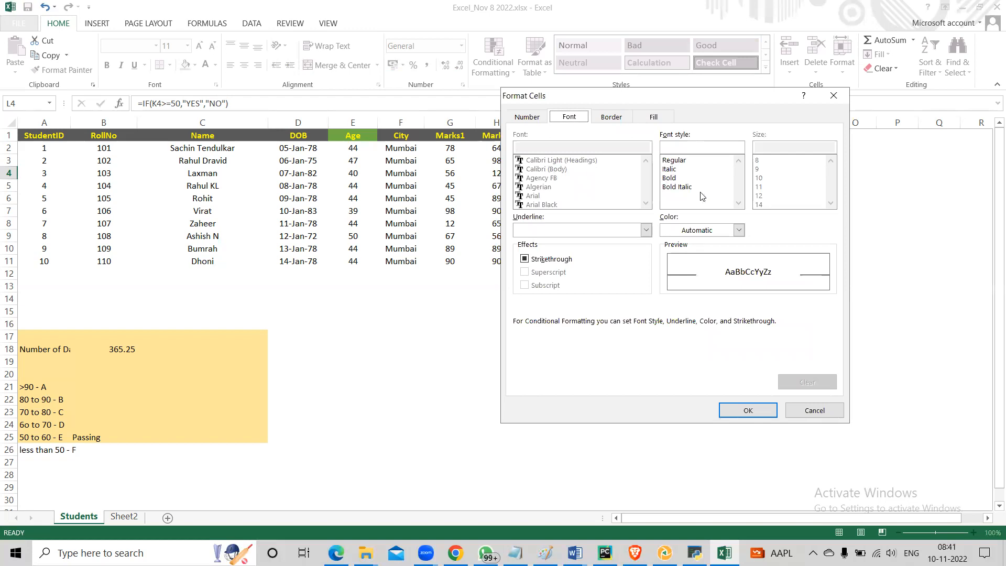
{"action": "left_click", "coordinate": [814, 411]}
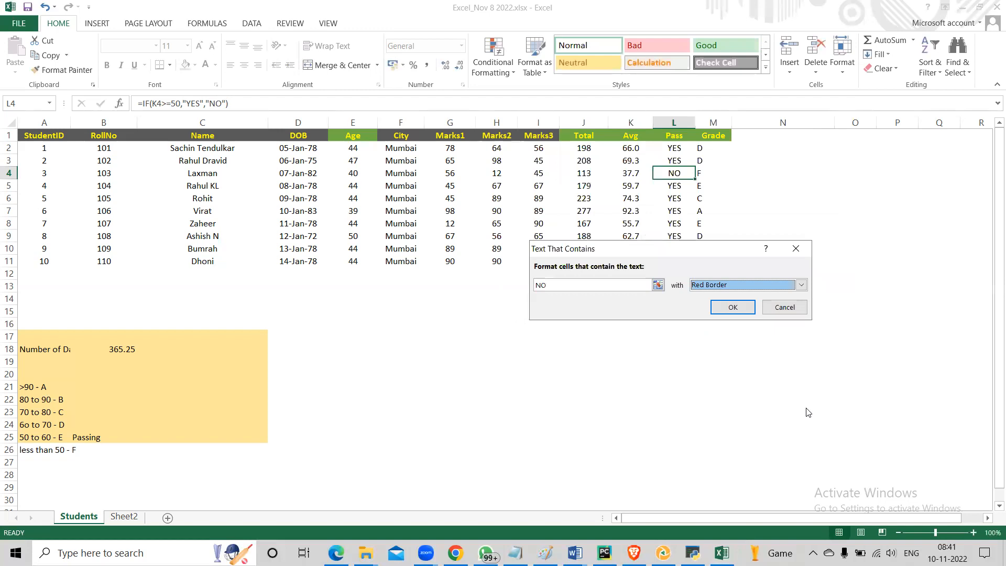
{"action": "left_click", "coordinate": [785, 307]}
{"action": "left_click", "coordinate": [779, 228]}
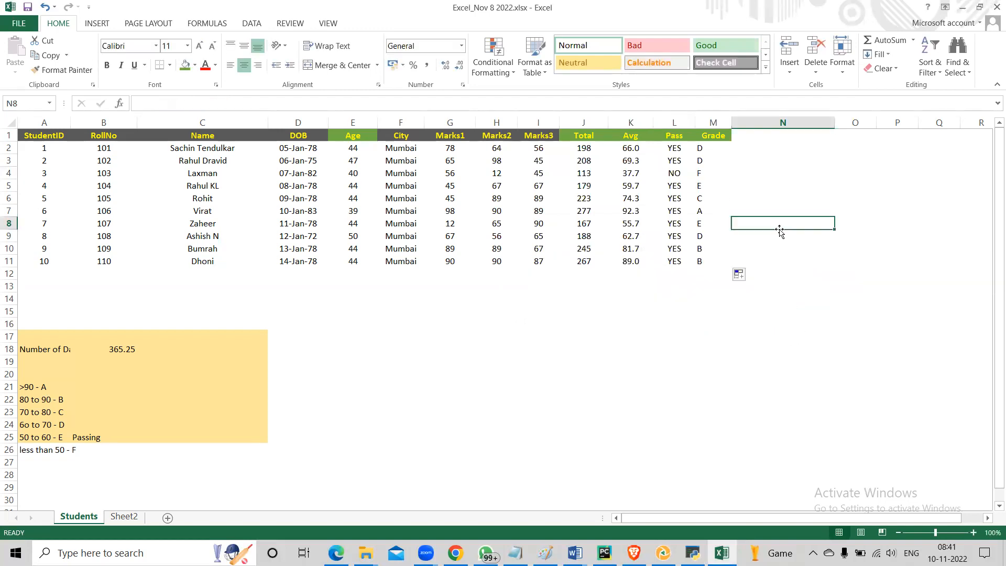
Step: Apply a Text that Contains highlight rule for NO to L2:L11 with Light Red Fill with Dark Red Text
{"action": "left_click_drag", "start_coordinate": [676, 148], "coordinate": [680, 263]}
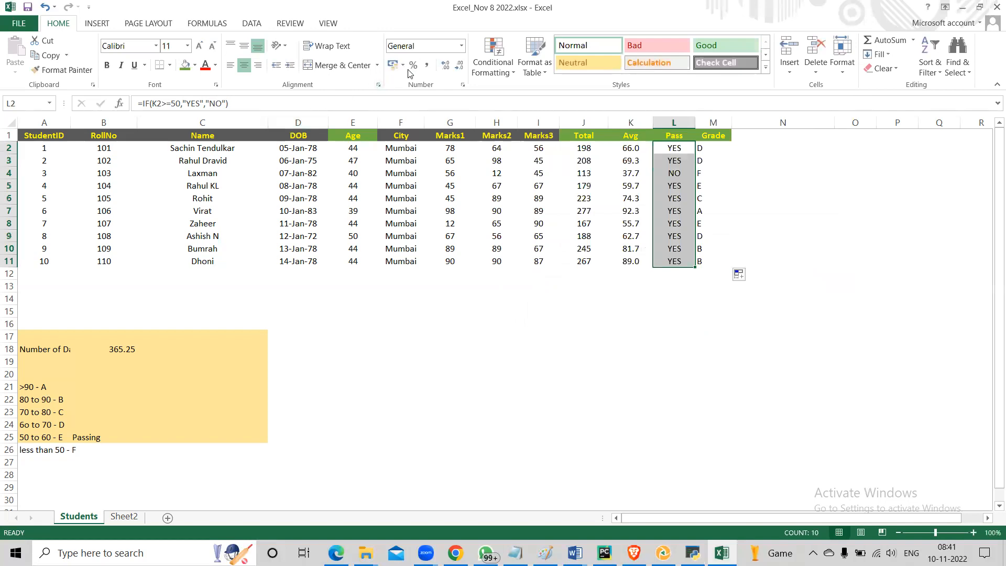
{"action": "left_click", "coordinate": [252, 23]}
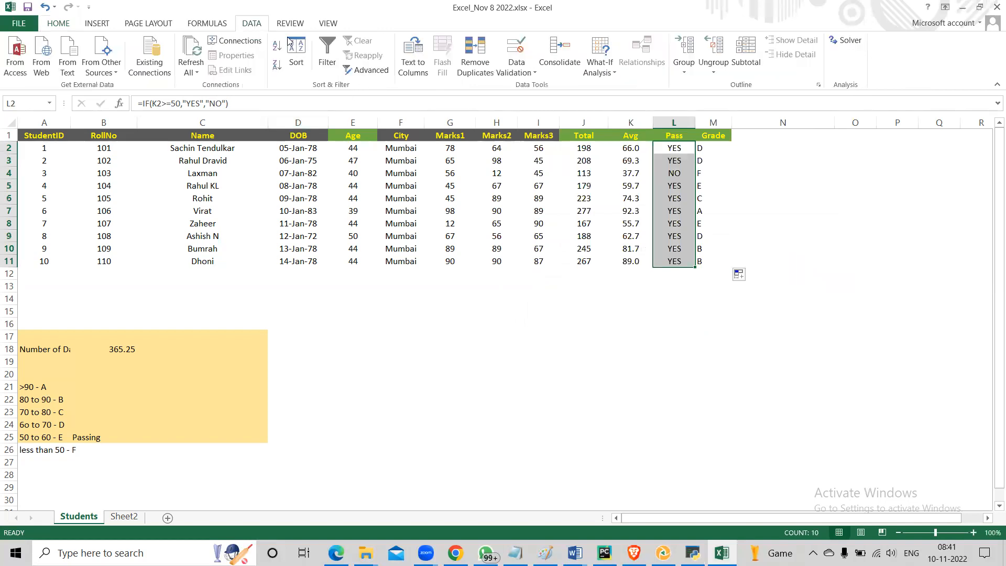
{"action": "left_click", "coordinate": [58, 24]}
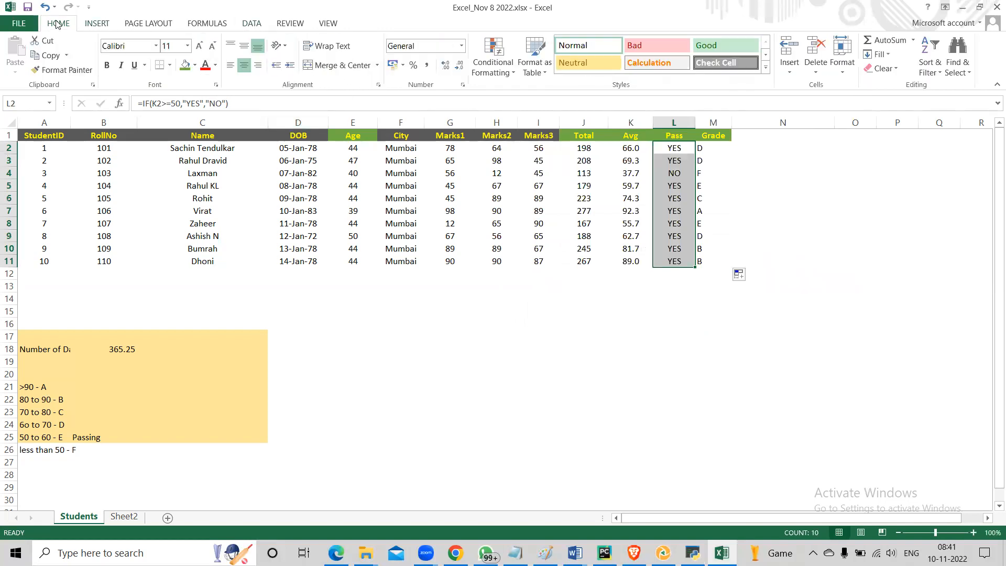
{"action": "left_click", "coordinate": [507, 71]}
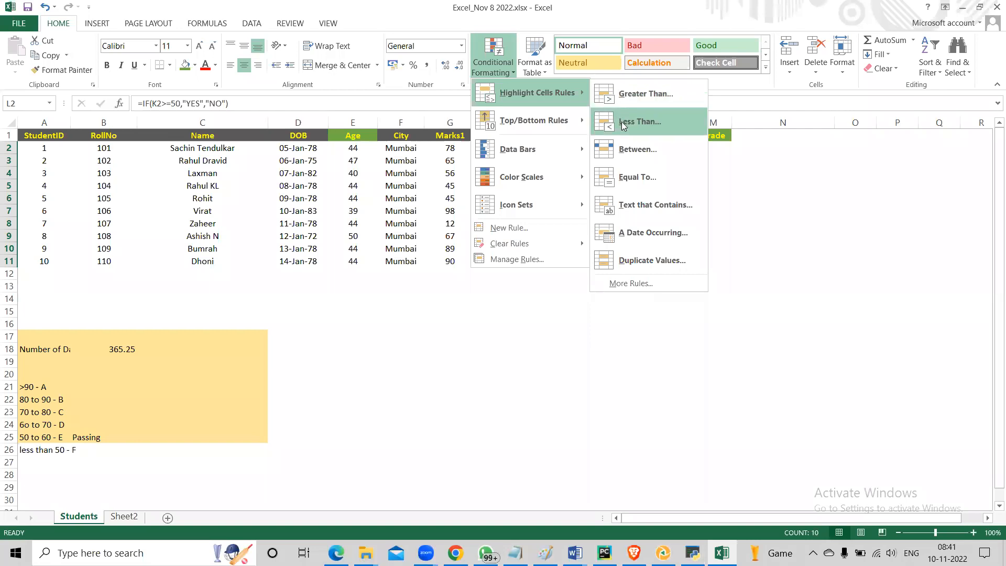
{"action": "left_click", "coordinate": [629, 197]}
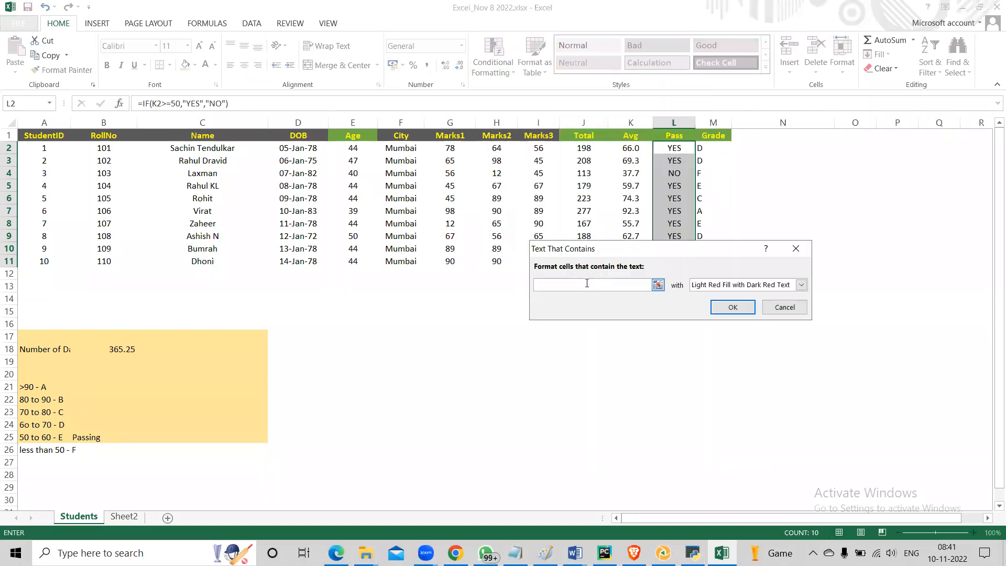
{"action": "type", "text": "NO"}
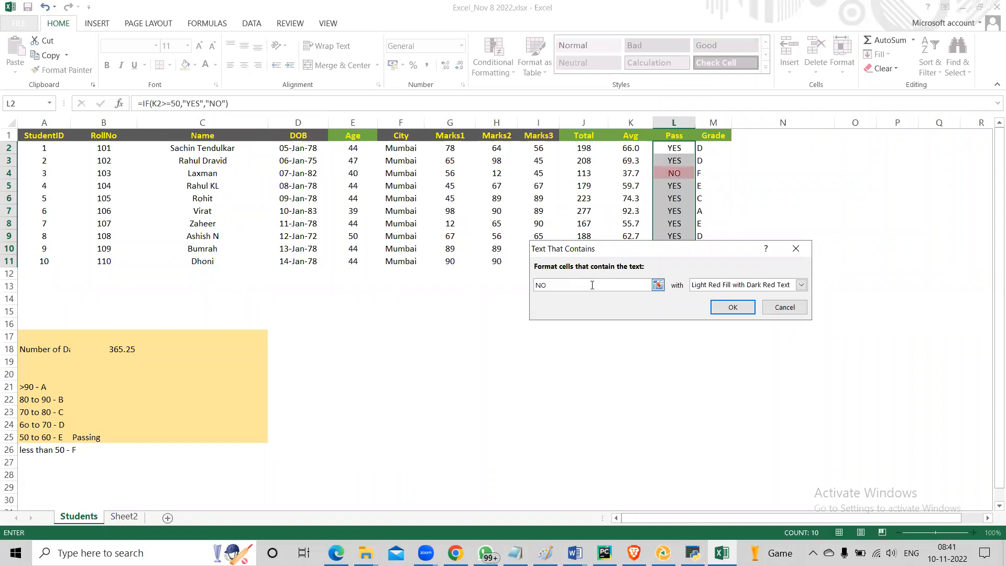
{"action": "left_click", "coordinate": [741, 310]}
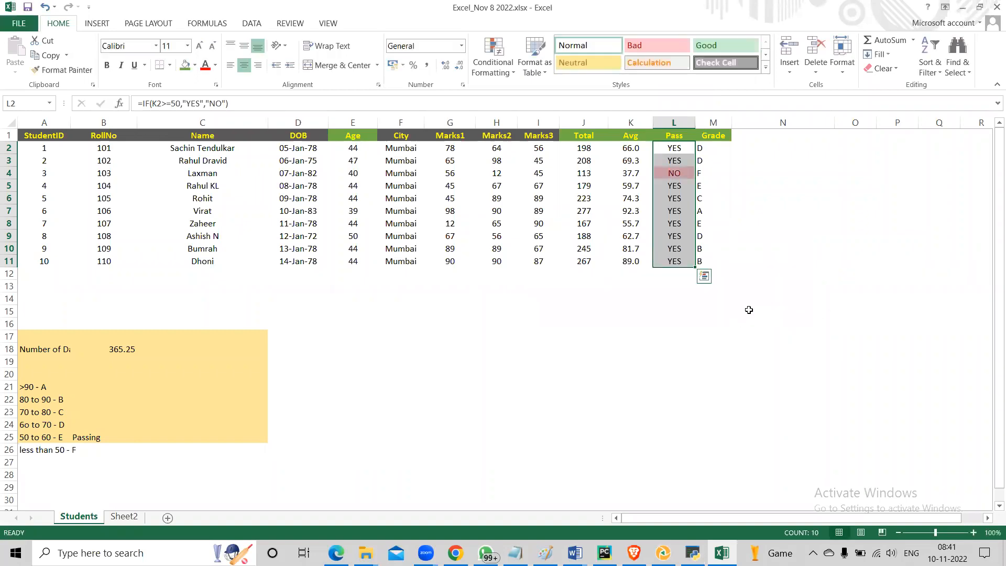
{"action": "left_click", "coordinate": [786, 325]}
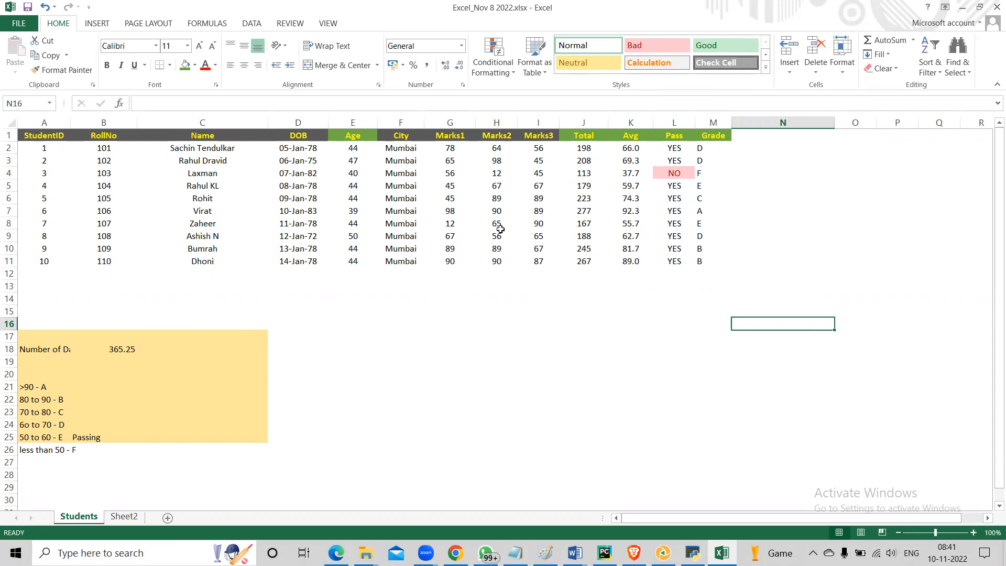
Step: Change the Marks3 value in cell I8 to 9 to test the Pass, Grade and highlighting updates
{"action": "left_click", "coordinate": [540, 224]}
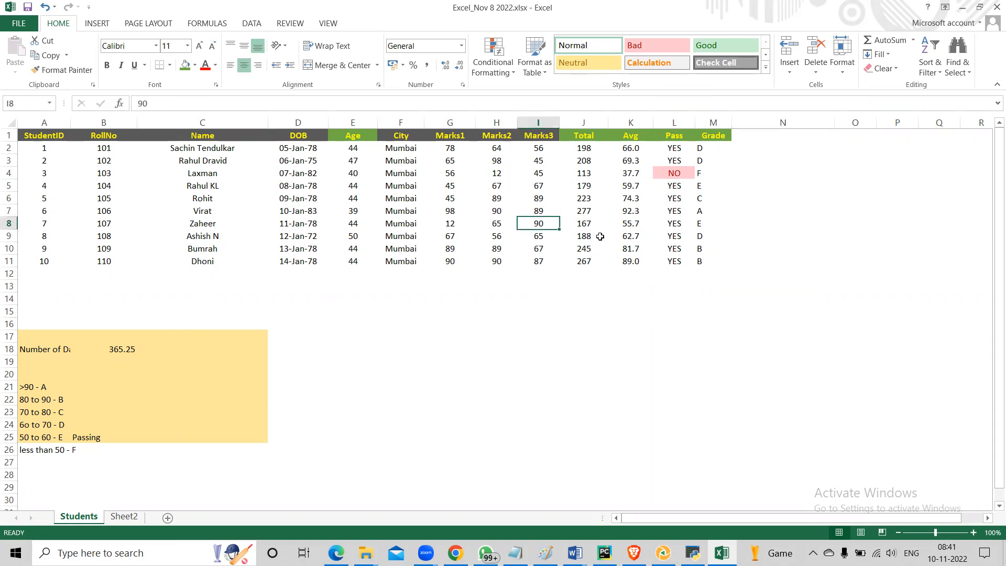
{"action": "type", "text": "9"}
{"action": "key", "text": "Return"}
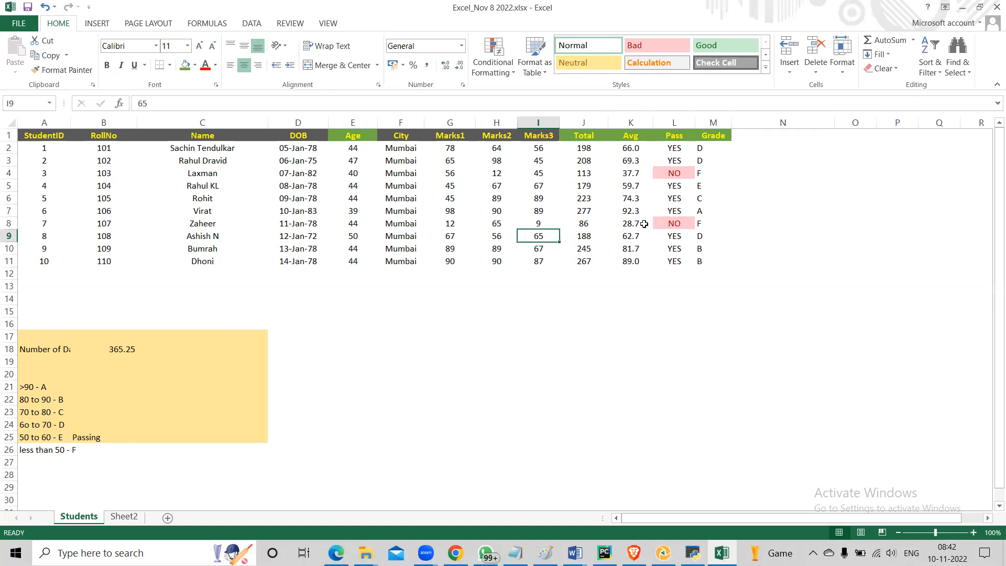
Step: Set the Marks3 value in cell I8 to 80
{"action": "left_click", "coordinate": [534, 226]}
{"action": "type", "text": "80"}
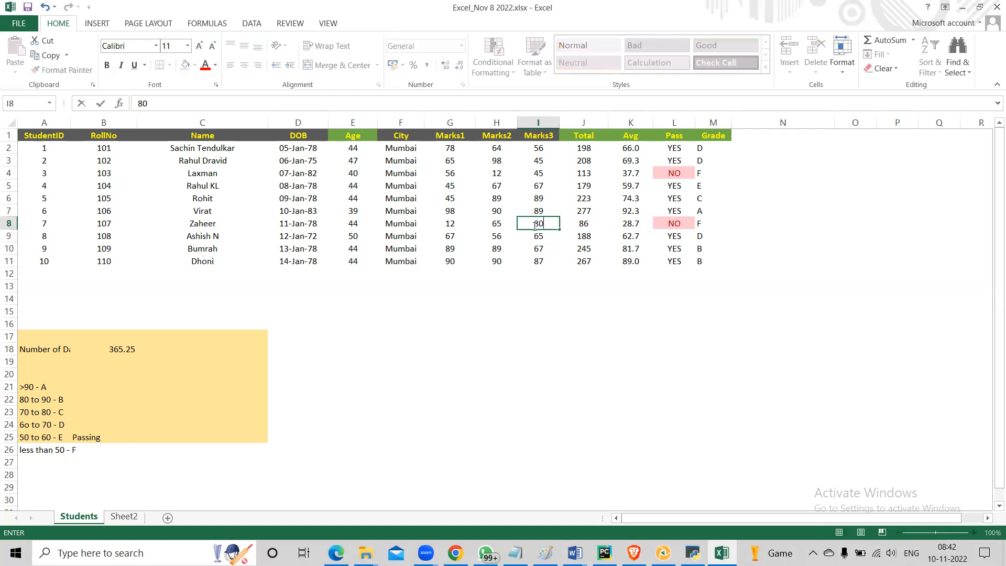
{"action": "key", "text": "Return"}
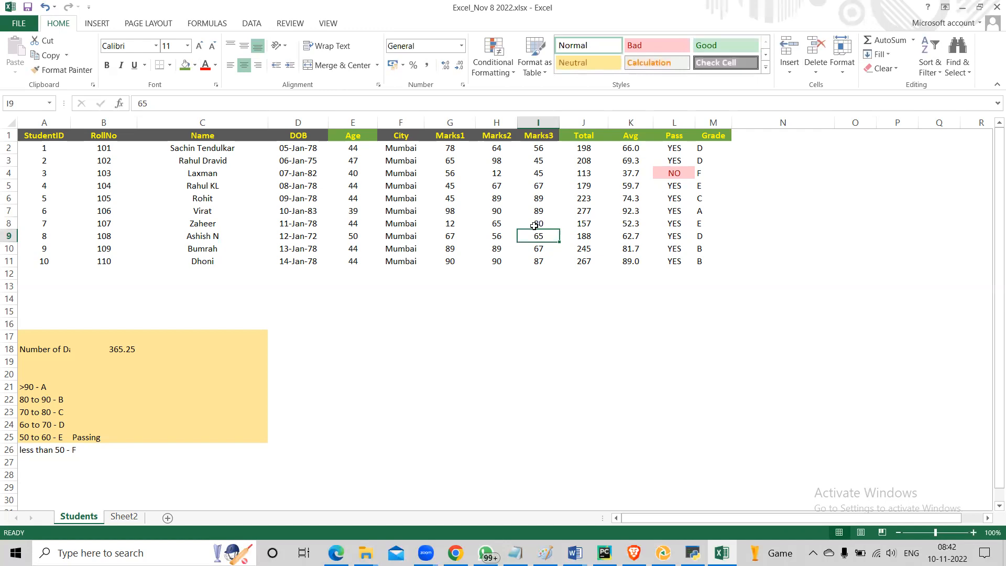
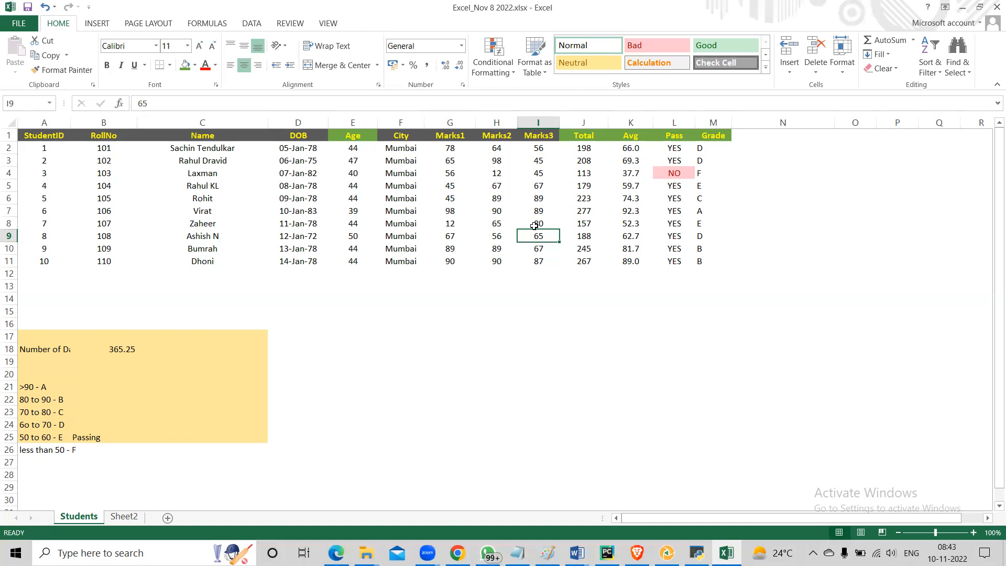
Step: Enter the heading "Grade:" in D17 and list the grades A, B, C, D, E and F below it in D18:D23
{"action": "left_click", "coordinate": [298, 336]}
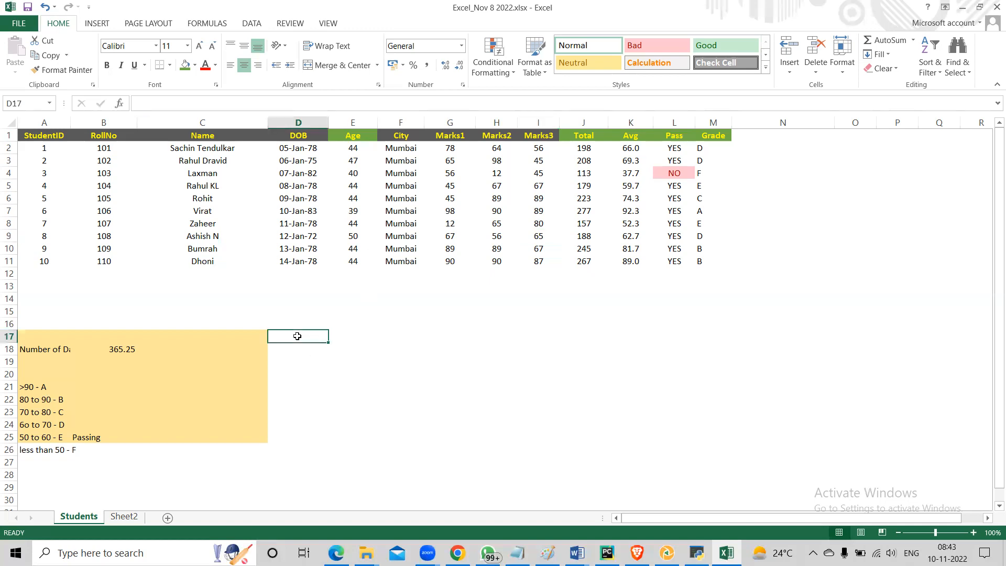
{"action": "type", "text": "Grade:"}
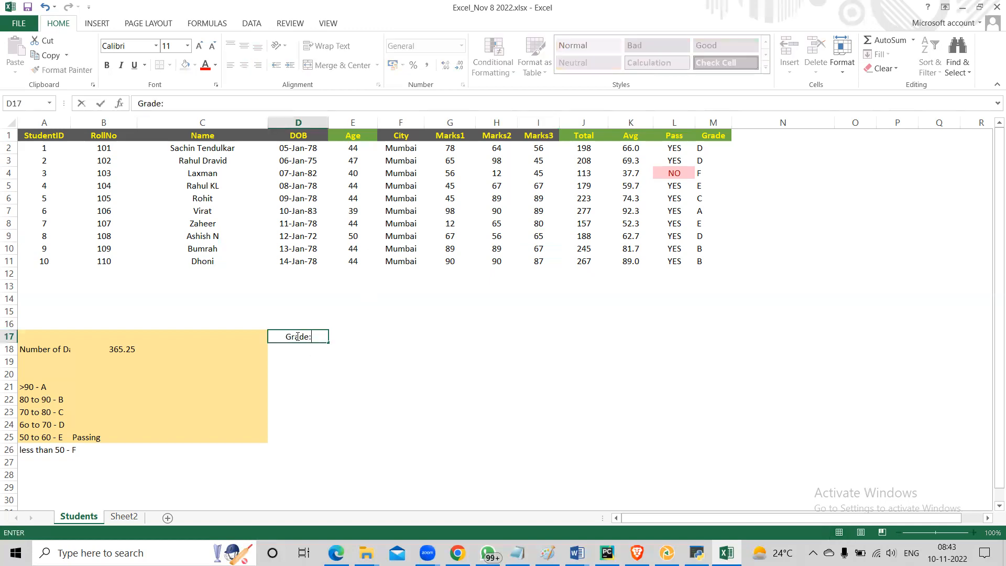
{"action": "key", "text": "Return"}
{"action": "type", "text": "A"}
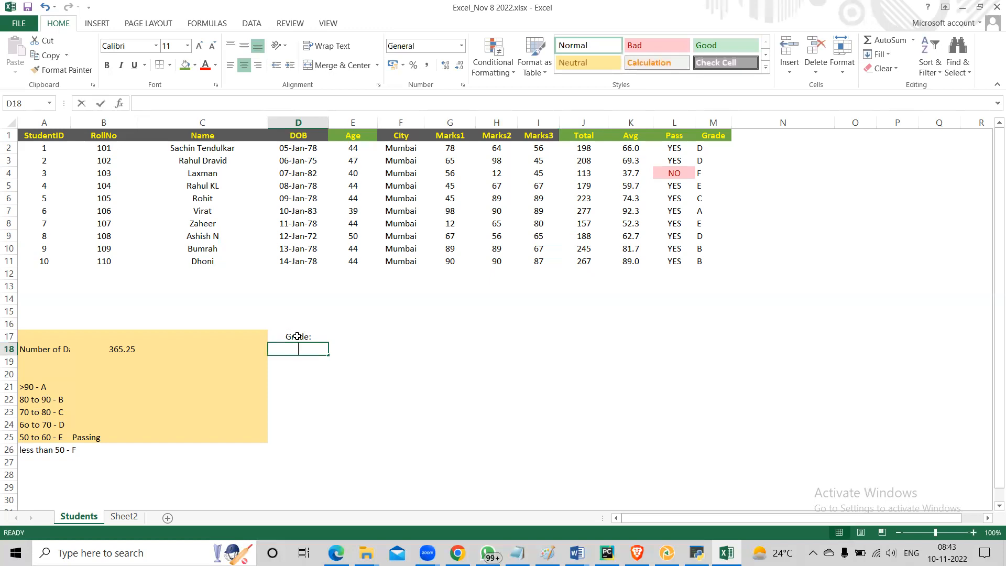
{"action": "key", "text": "Return"}
{"action": "type", "text": "B"}
{"action": "key", "text": "Return"}
{"action": "type", "text": "C"}
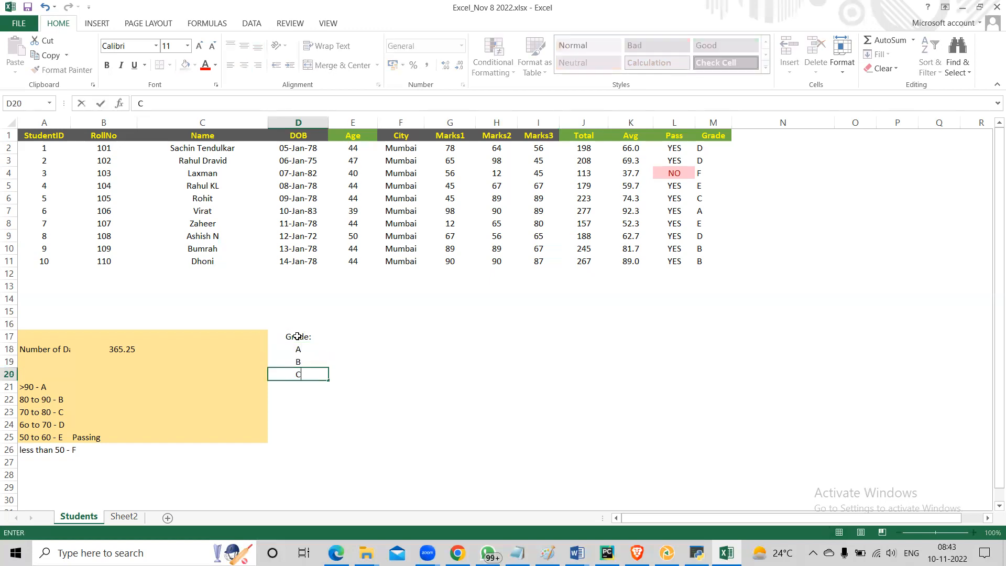
{"action": "key", "text": "Return"}
{"action": "type", "text": "D"}
{"action": "key", "text": "Return"}
{"action": "type", "text": "E"}
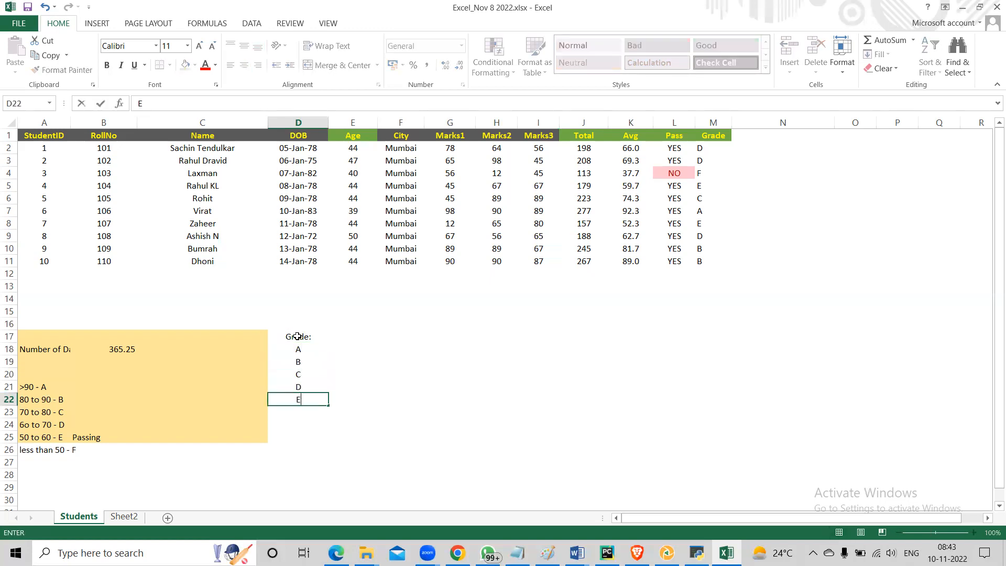
{"action": "key", "text": "Return"}
{"action": "type", "text": "F"}
{"action": "key", "text": "Return"}
Step: Add the heading "Count" in E17 beside the Grade: heading
{"action": "key", "text": "Up"}
{"action": "key", "text": "Up"}
{"action": "key", "text": "Up"}
{"action": "key", "text": "Up"}
{"action": "key", "text": "Up"}
{"action": "key", "text": "Up"}
{"action": "key", "text": "Up"}
{"action": "key", "text": "Right"}
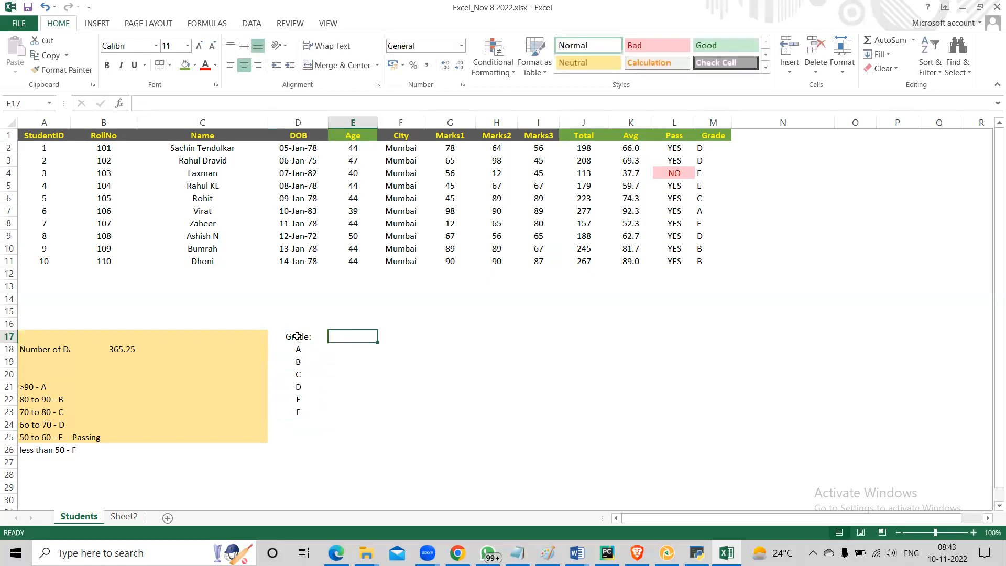
{"action": "type", "text": "Count"}
{"action": "key", "text": "Return"}
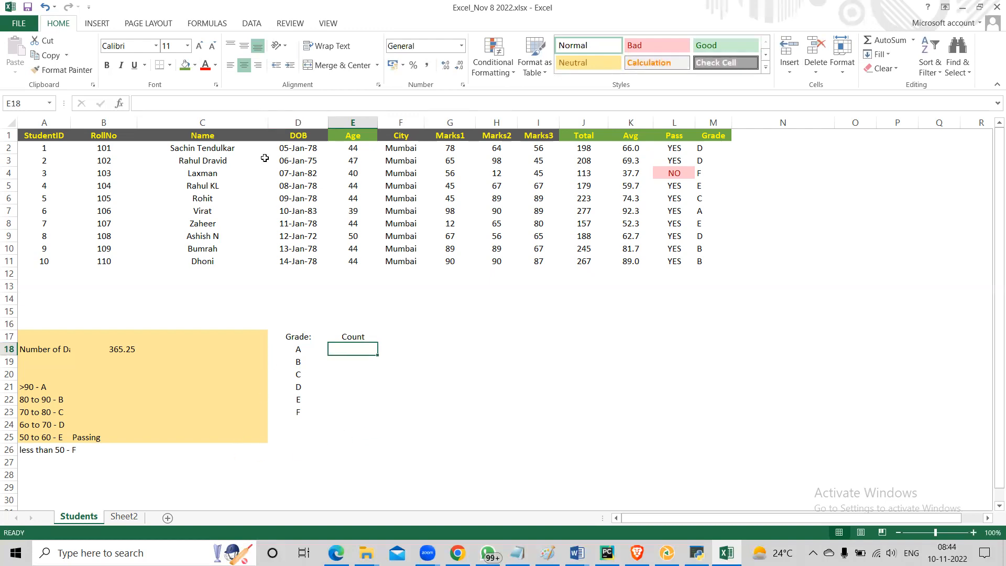
Step: Label D24 "Total" and count the students in E24 with a COUNT formula over the totals J2:J11
{"action": "left_click", "coordinate": [291, 424]}
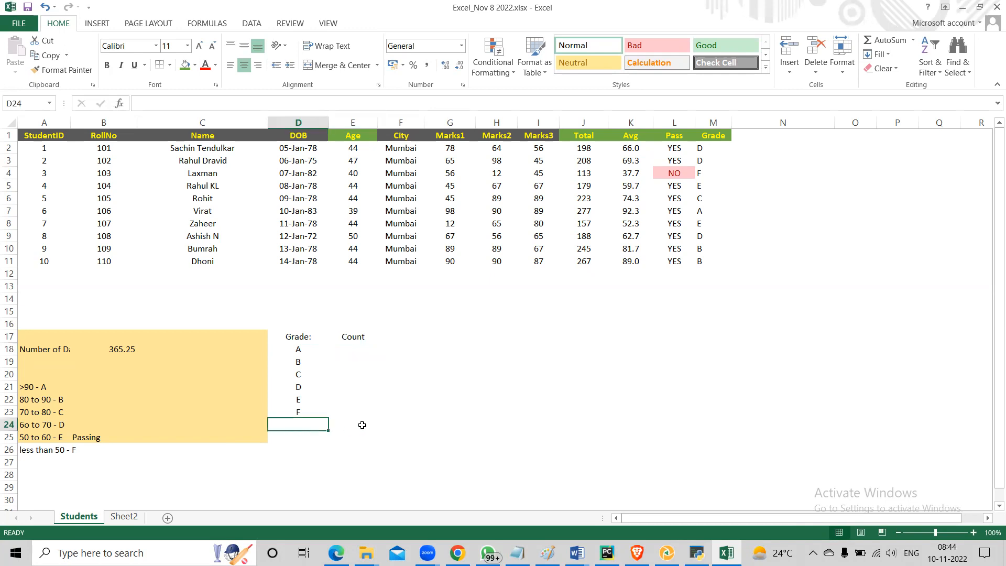
{"action": "type", "text": "Total"}
{"action": "key", "text": "Tab"}
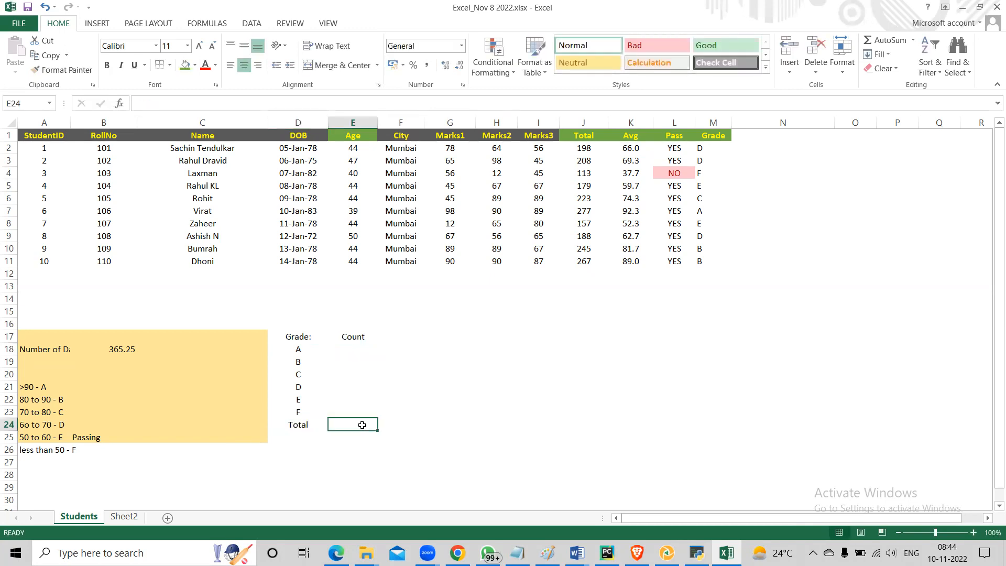
{"action": "type", "text": "=count"}
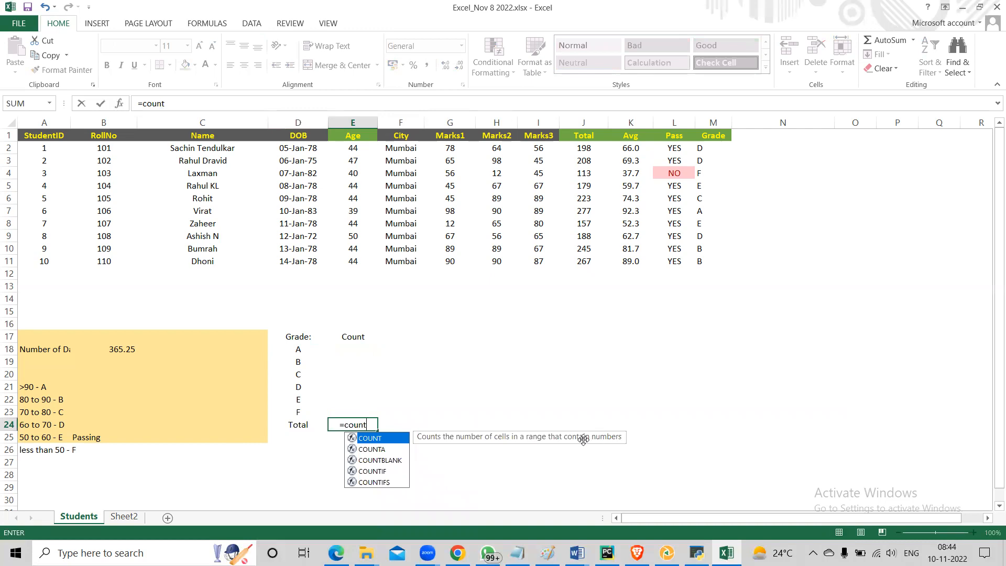
{"action": "type", "text": "("}
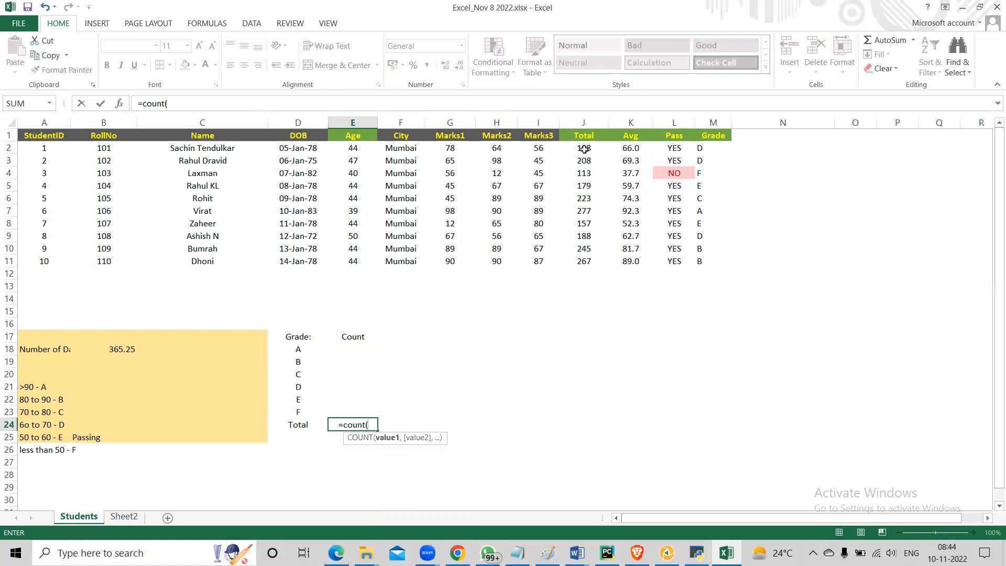
{"action": "left_click_drag", "start_coordinate": [584, 149], "coordinate": [584, 260]}
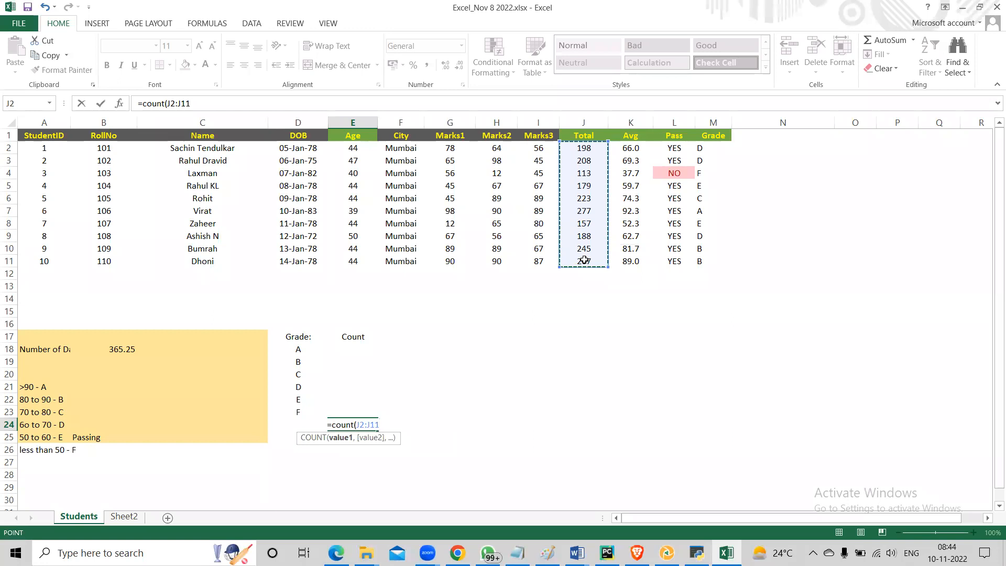
{"action": "key", "text": "Return"}
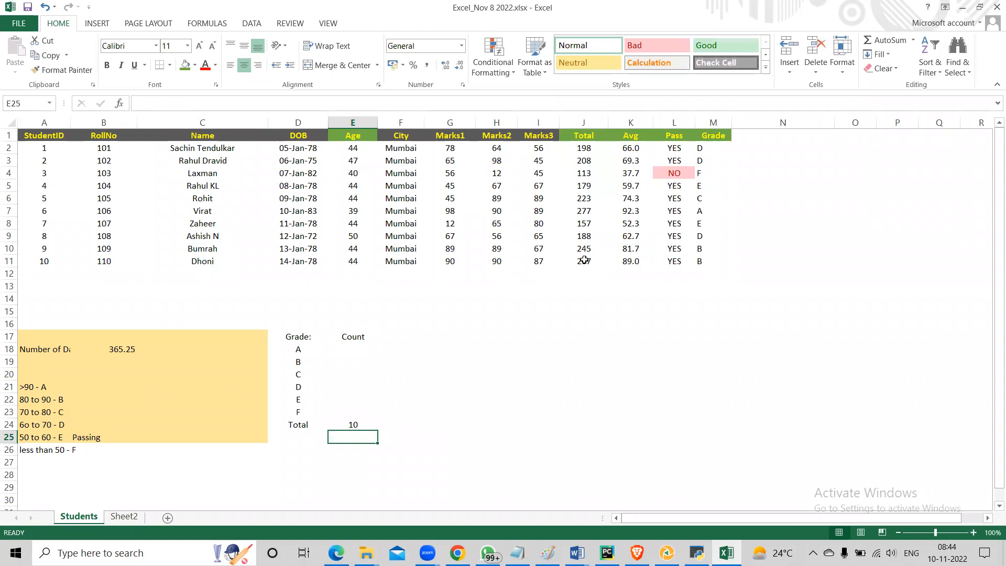
Step: Try to count the grades in E18 with =COUNT(M2:M11) and compare it with the Total formula in E24
{"action": "left_click", "coordinate": [354, 349]}
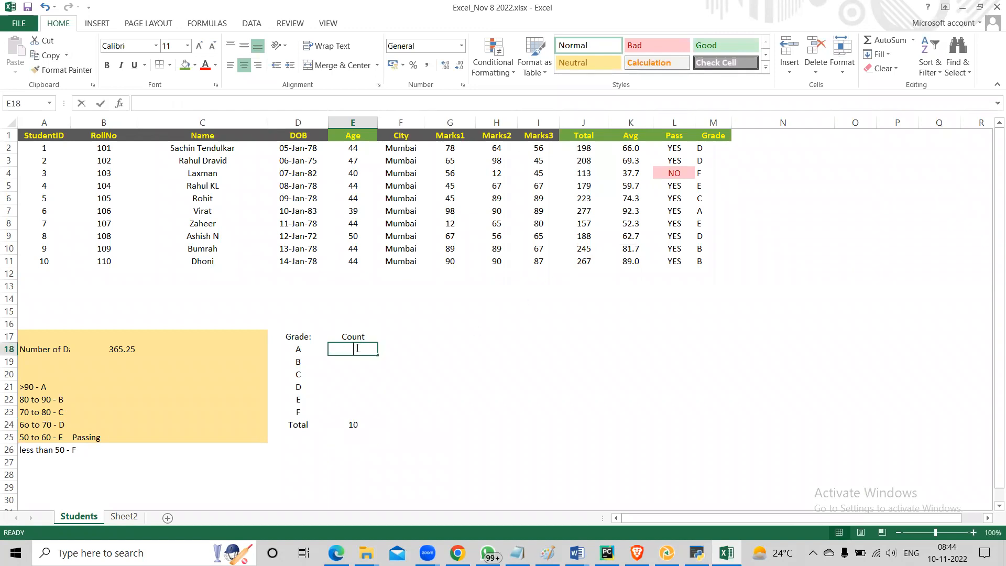
{"action": "type", "text": "=count("}
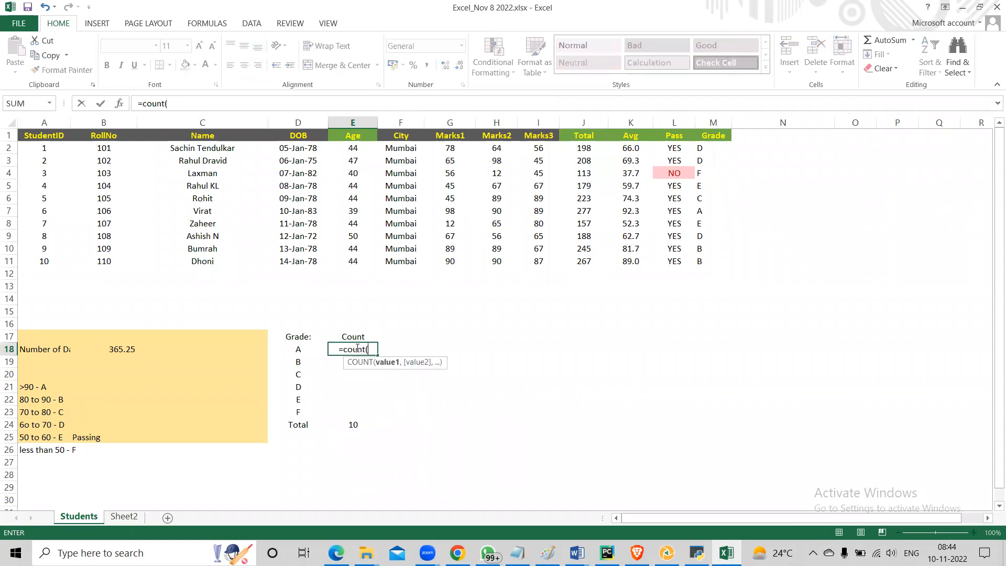
{"action": "left_click_drag", "start_coordinate": [700, 152], "coordinate": [705, 258]}
{"action": "type", "text": ")"}
{"action": "key", "text": "Return"}
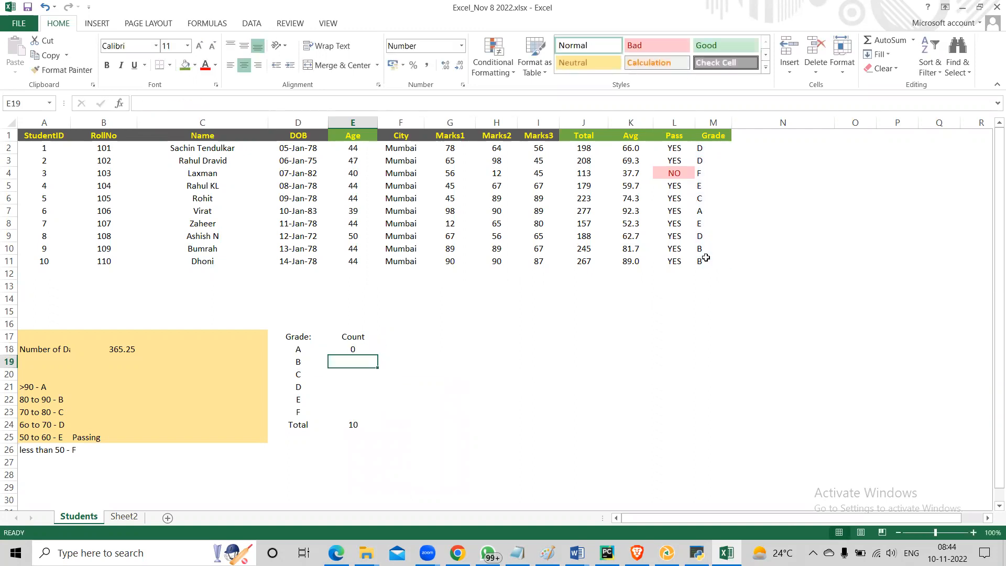
{"action": "left_click", "coordinate": [353, 349]}
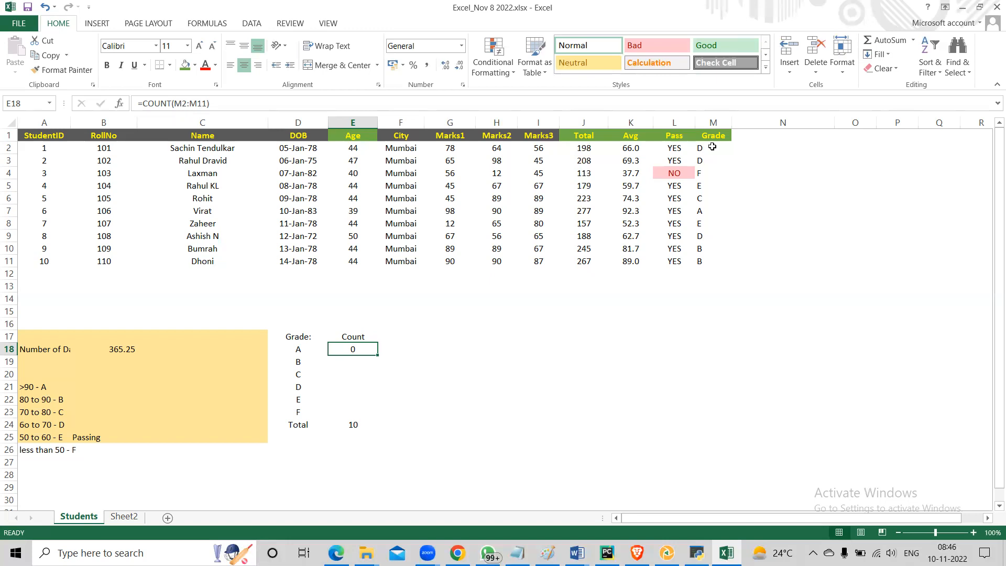
{"action": "left_click", "coordinate": [356, 427]}
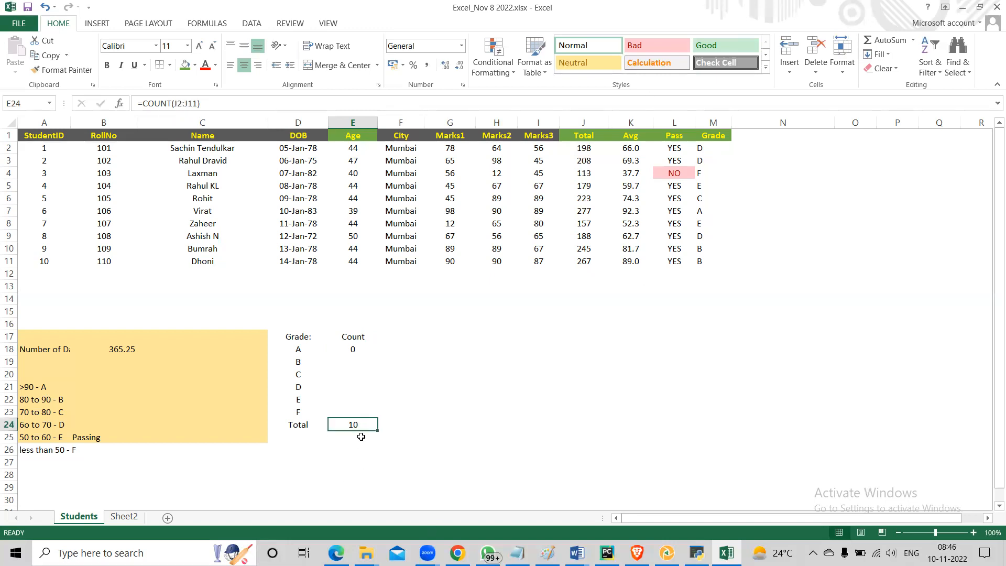
Step: Add the heading "counta" in F17 and enter =COUNTA(M2:M11) in F18 to count the text grades
{"action": "left_click", "coordinate": [397, 337]}
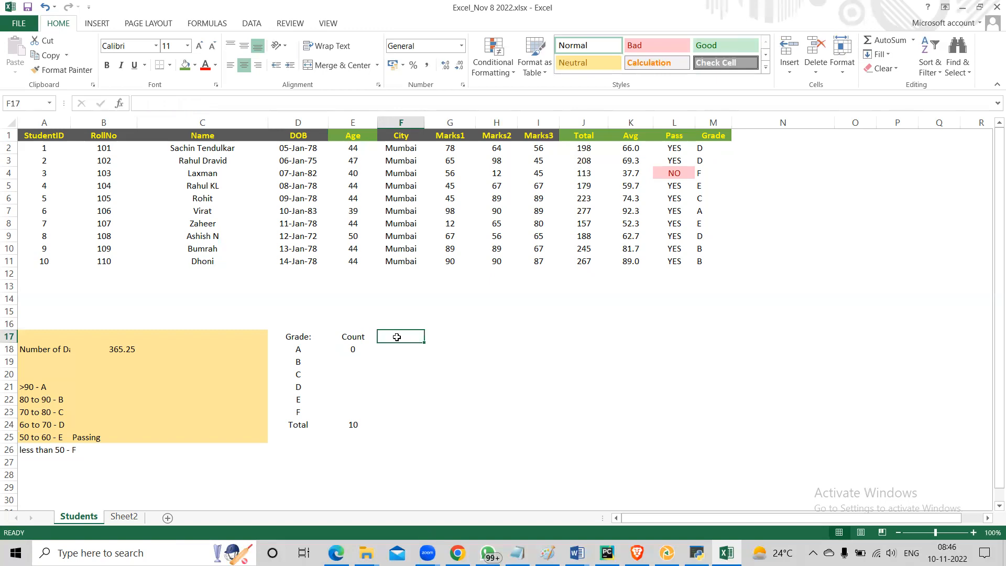
{"action": "type", "text": "co"}
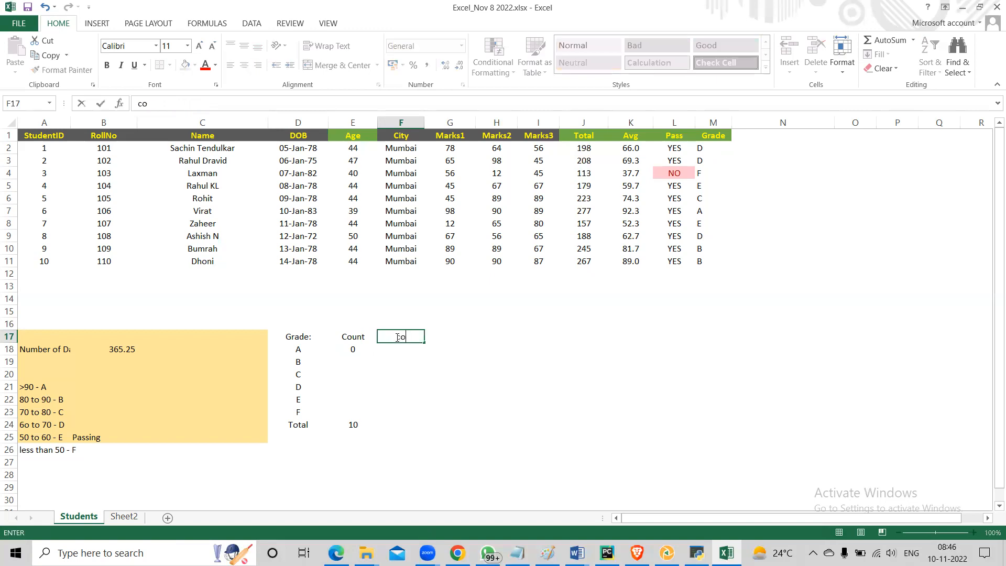
{"action": "type", "text": "unta"}
{"action": "key", "text": "Return"}
{"action": "type", "text": "=count"}
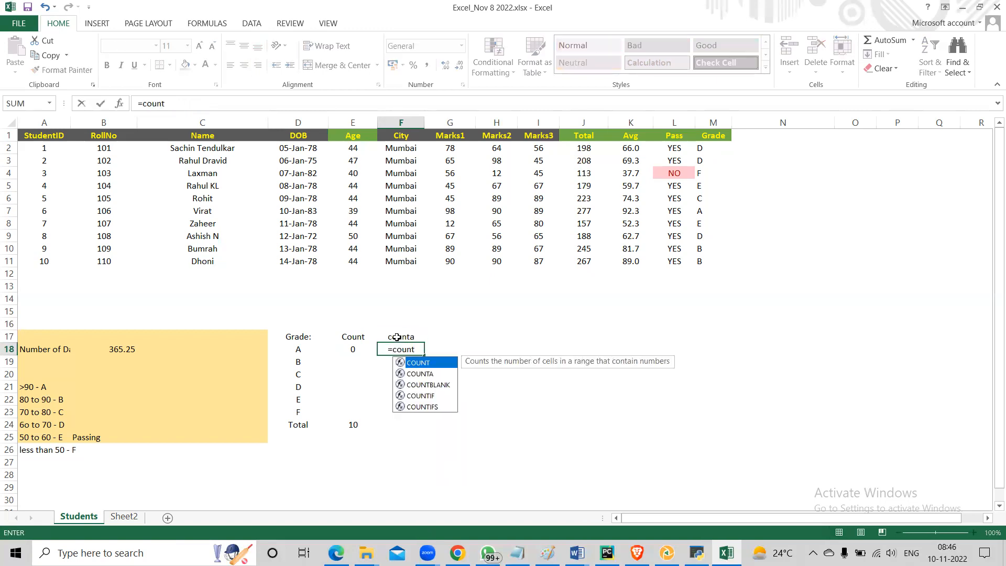
{"action": "type", "text": "a("}
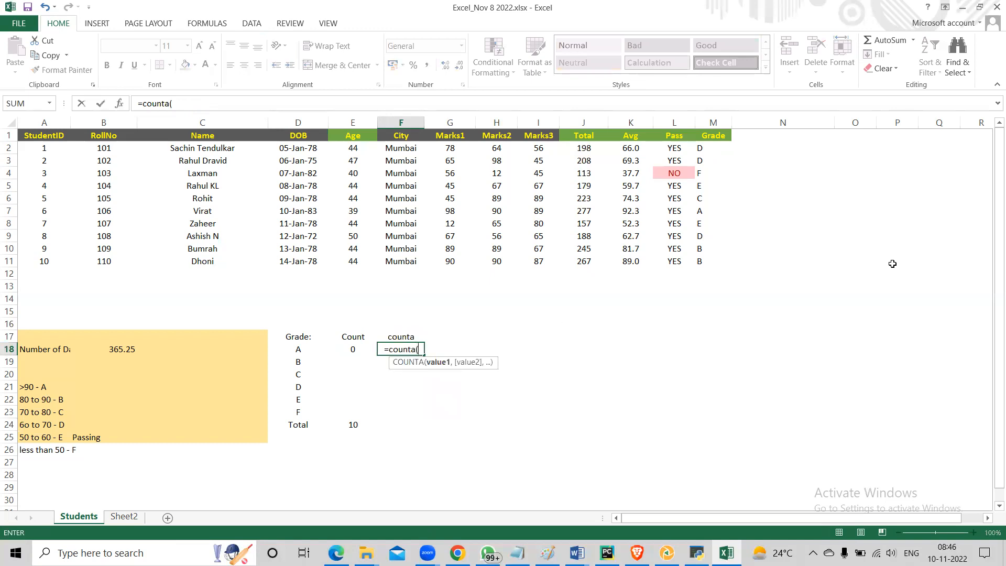
{"action": "left_click", "coordinate": [701, 150]}
{"action": "left_click_drag", "start_coordinate": [700, 150], "coordinate": [703, 261]}
{"action": "type", "text": ")"}
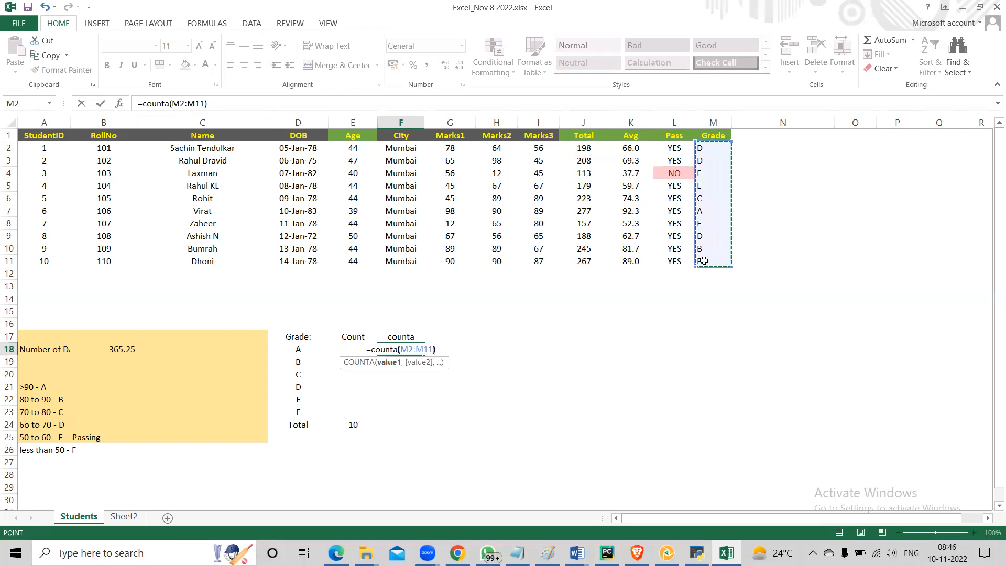
{"action": "key", "text": "Return"}
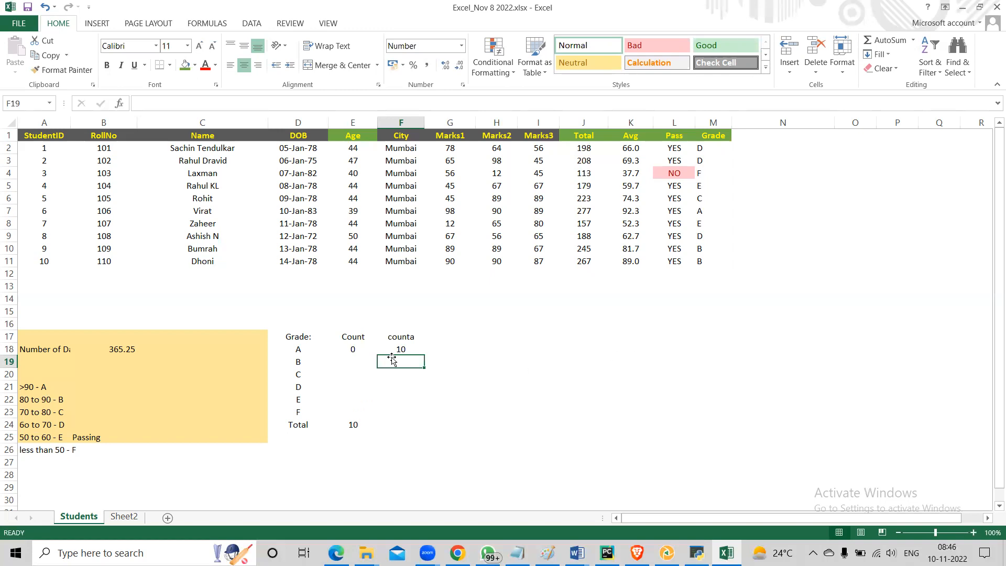
Step: Extend the COUNTA range in F18 to M2:M15 to test how blank cells are treated
{"action": "left_click", "coordinate": [395, 348]}
{"action": "left_click", "coordinate": [208, 103]}
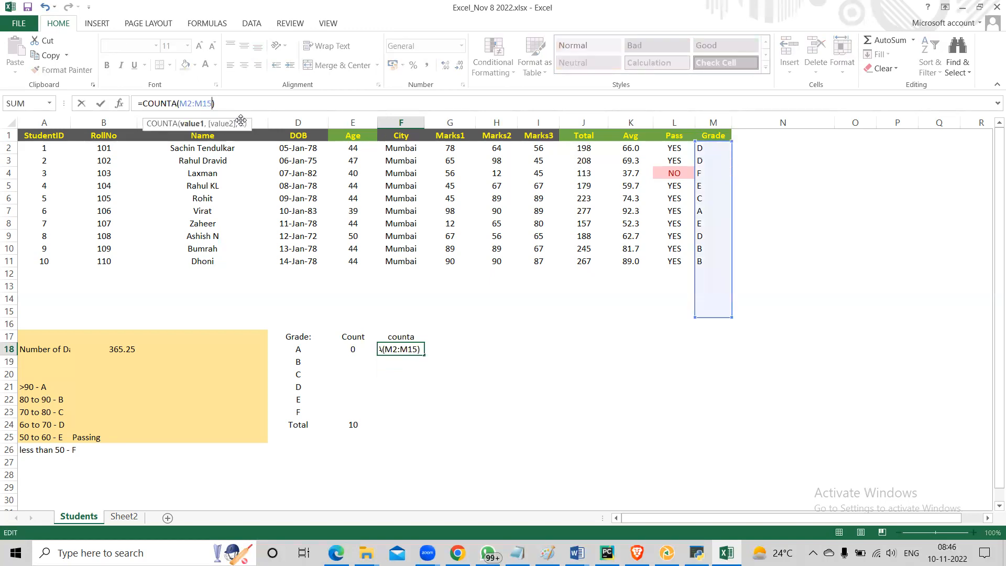
{"action": "key", "text": "Return"}
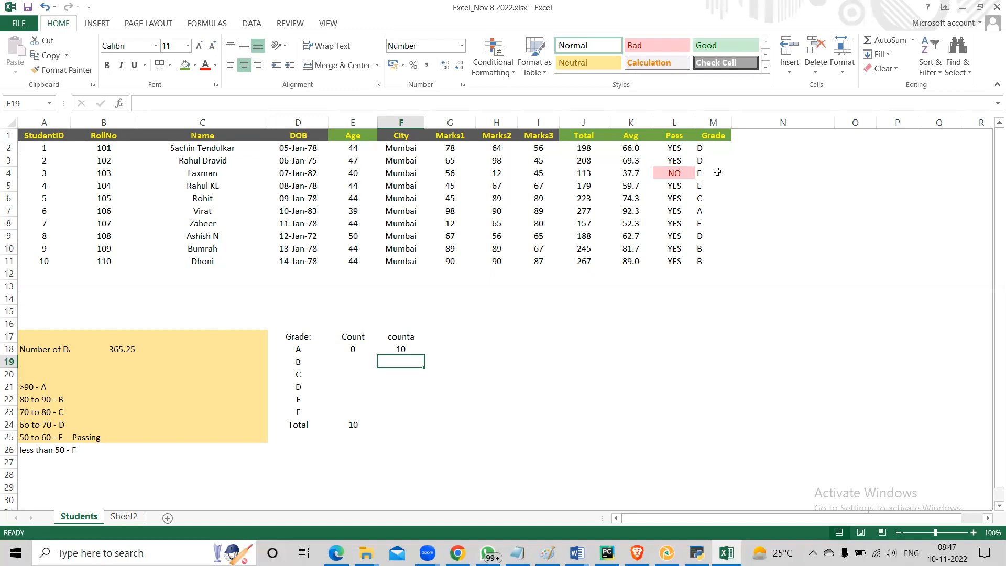
Step: Replace the formula in E18 with =COUNTIF(M2:M11,D18) to count the students with grade A
{"action": "left_click", "coordinate": [355, 346]}
{"action": "key", "text": "Delete"}
{"action": "type", "text": "=cou"}
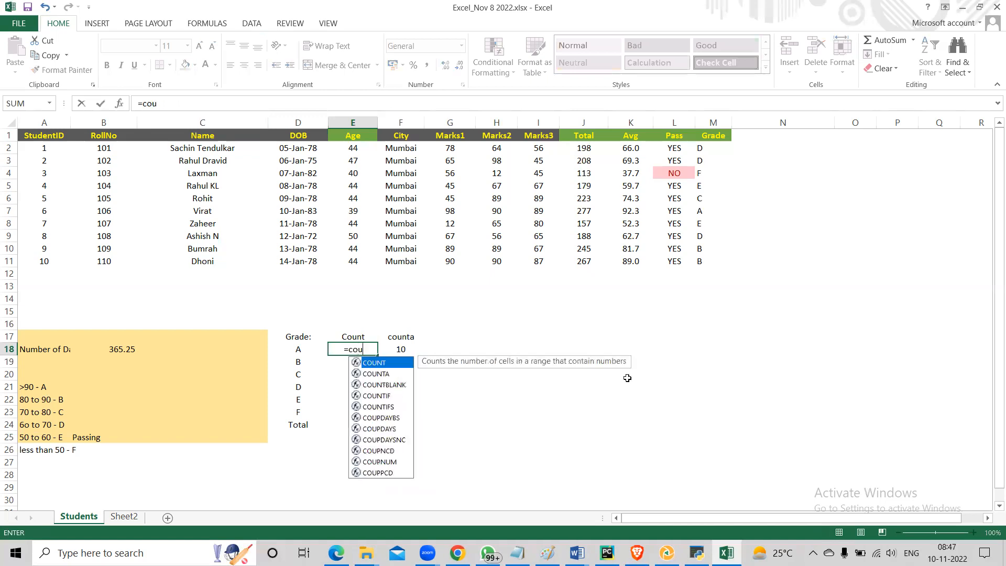
{"action": "type", "text": "ntif"}
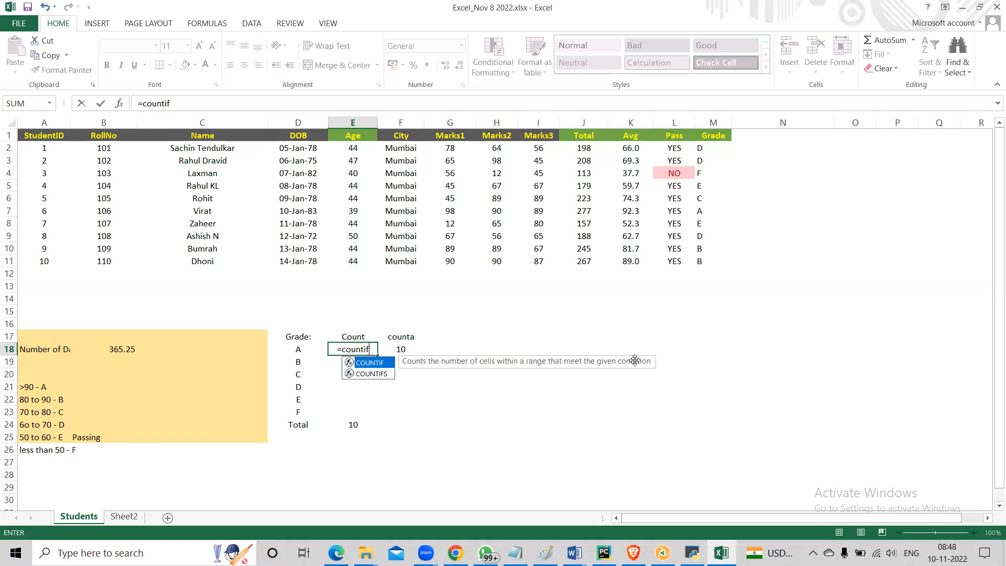
{"action": "type", "text": "("}
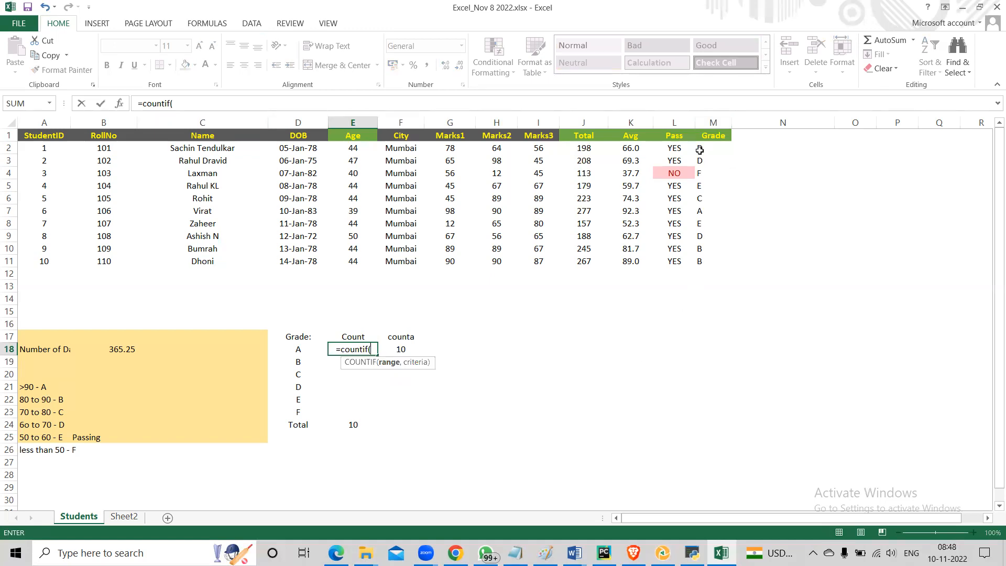
{"action": "left_click_drag", "start_coordinate": [701, 147], "coordinate": [704, 264]}
{"action": "type", "text": ","}
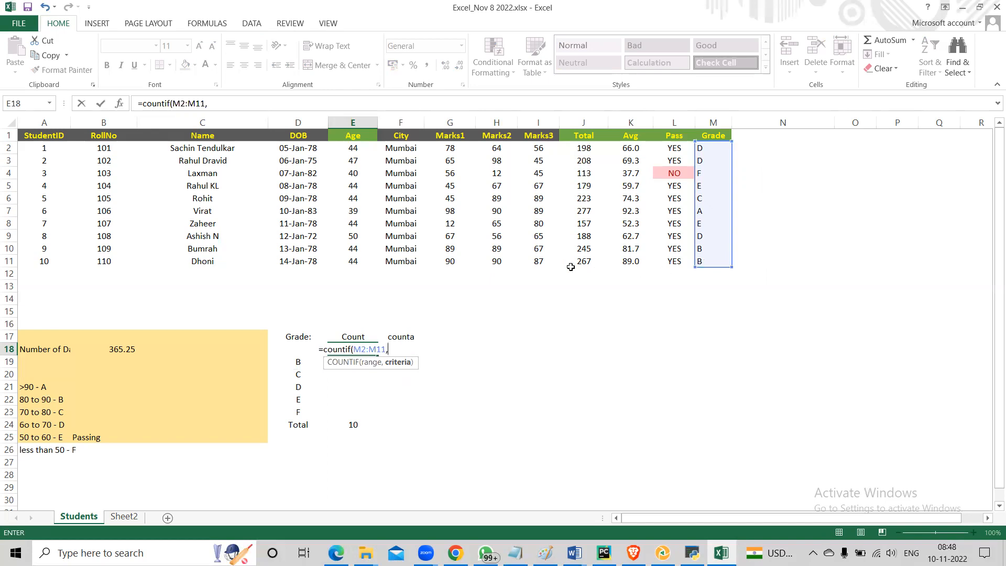
{"action": "left_click", "coordinate": [319, 349]}
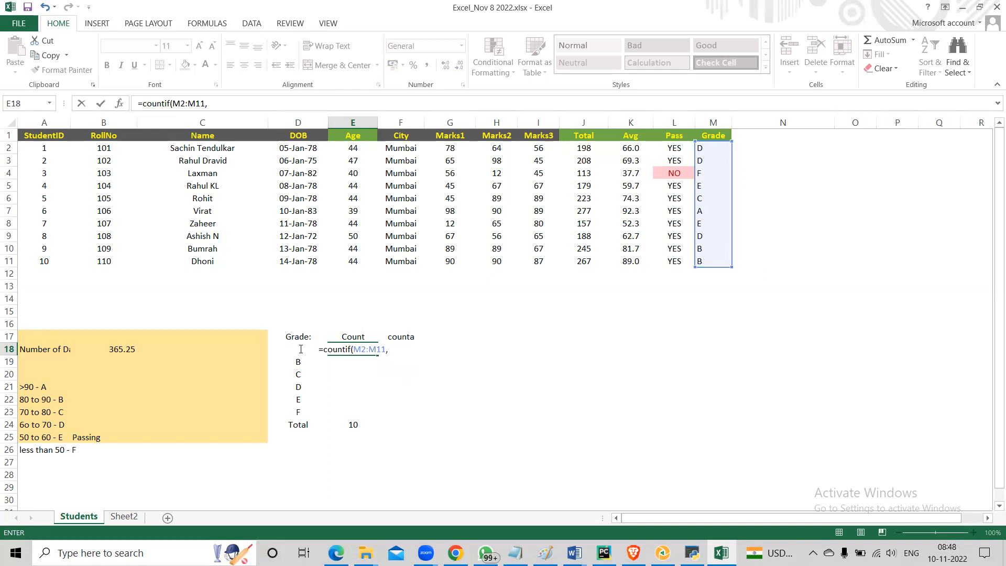
{"action": "left_click", "coordinate": [405, 350]}
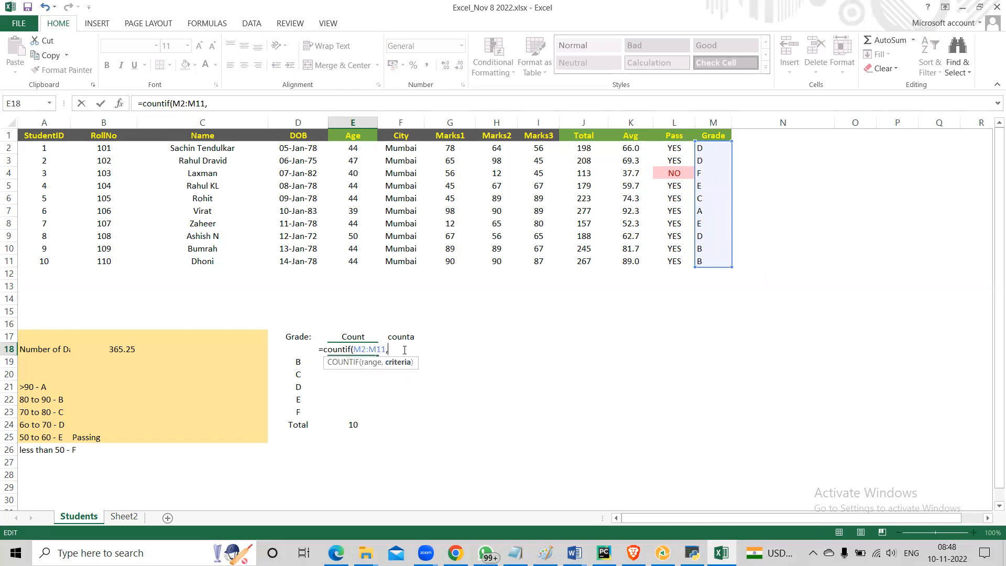
{"action": "type", "text": "D18)"}
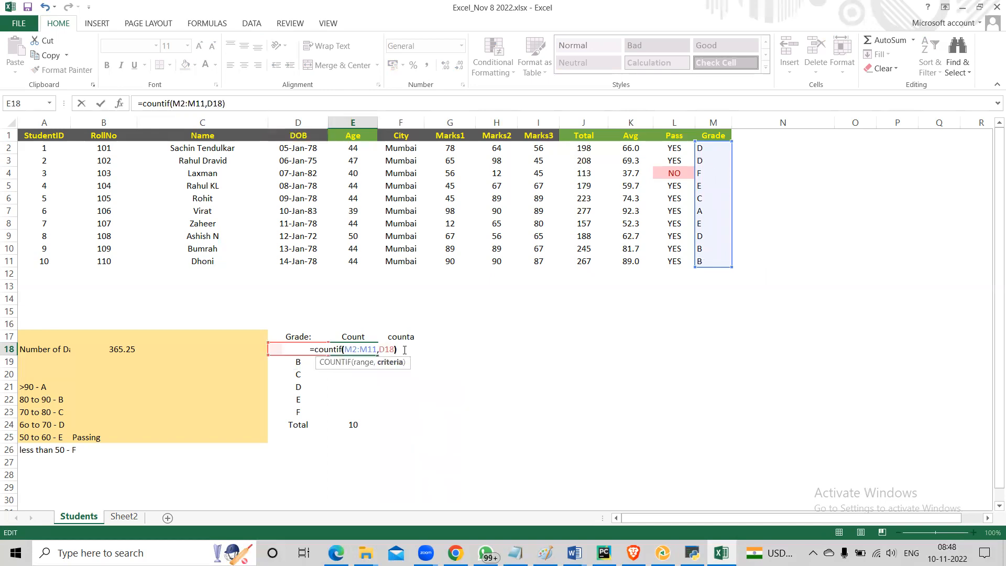
{"action": "key", "text": "Return"}
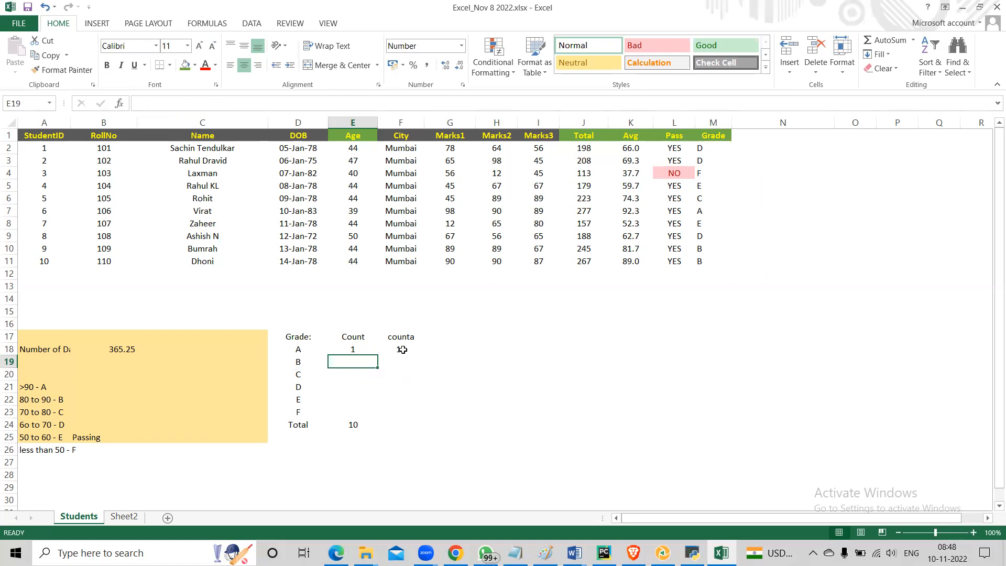
Step: Try to fill the COUNTIF formula with its relative range from E18 down to E23, inspect the copies, and clear E19:E23
{"action": "left_click", "coordinate": [360, 349]}
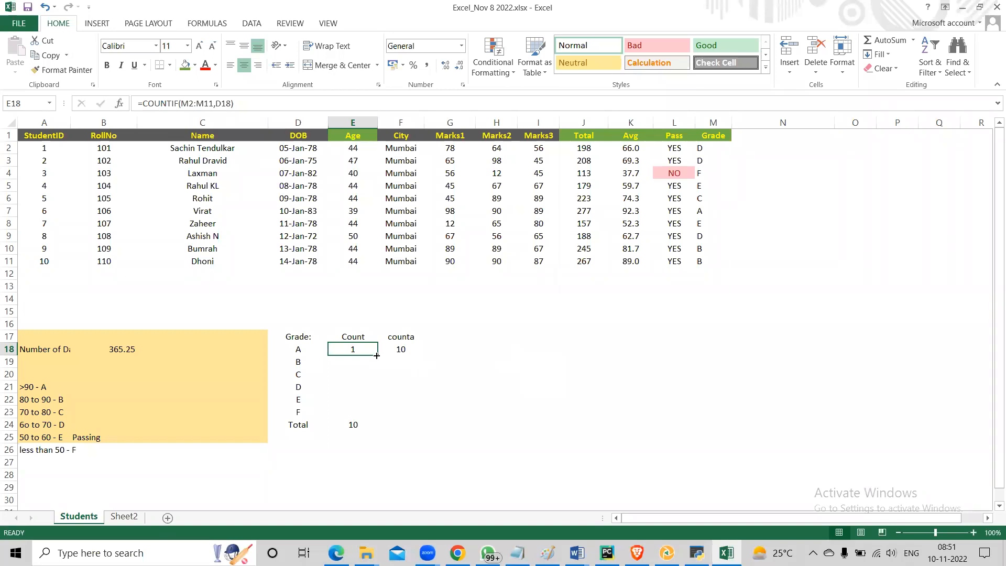
{"action": "left_click_drag", "start_coordinate": [377, 356], "coordinate": [374, 414]}
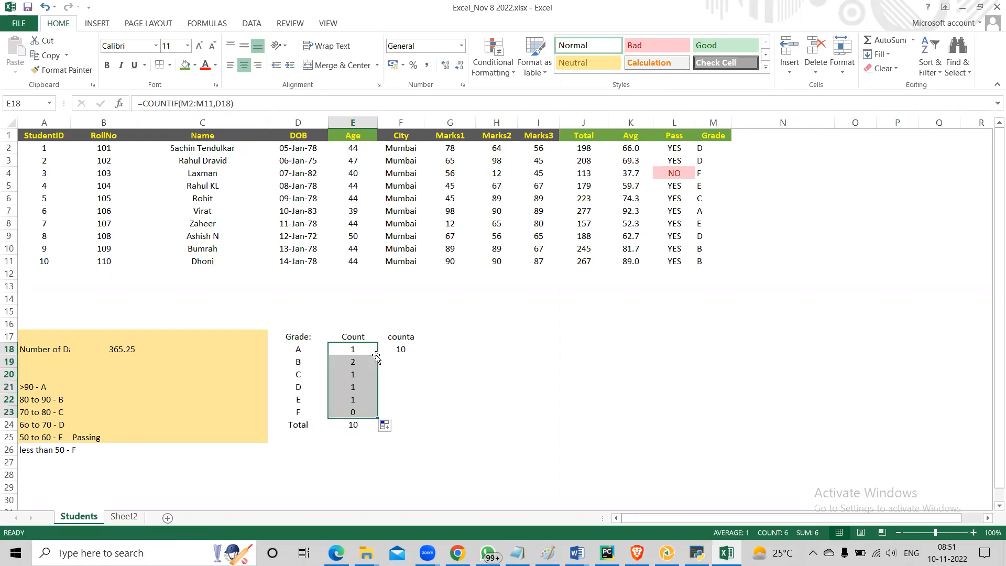
{"action": "left_click", "coordinate": [358, 412]}
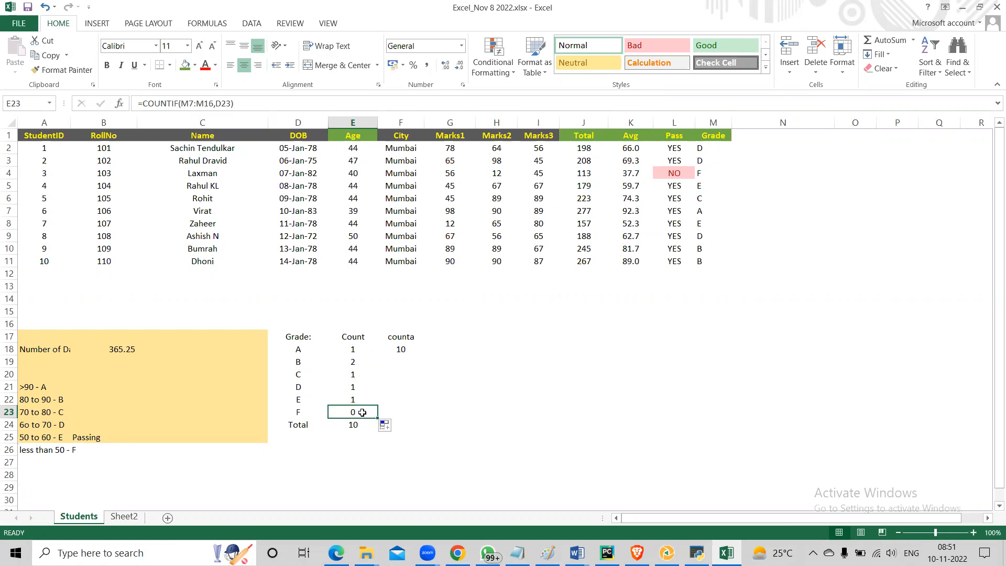
{"action": "left_click", "coordinate": [359, 350]}
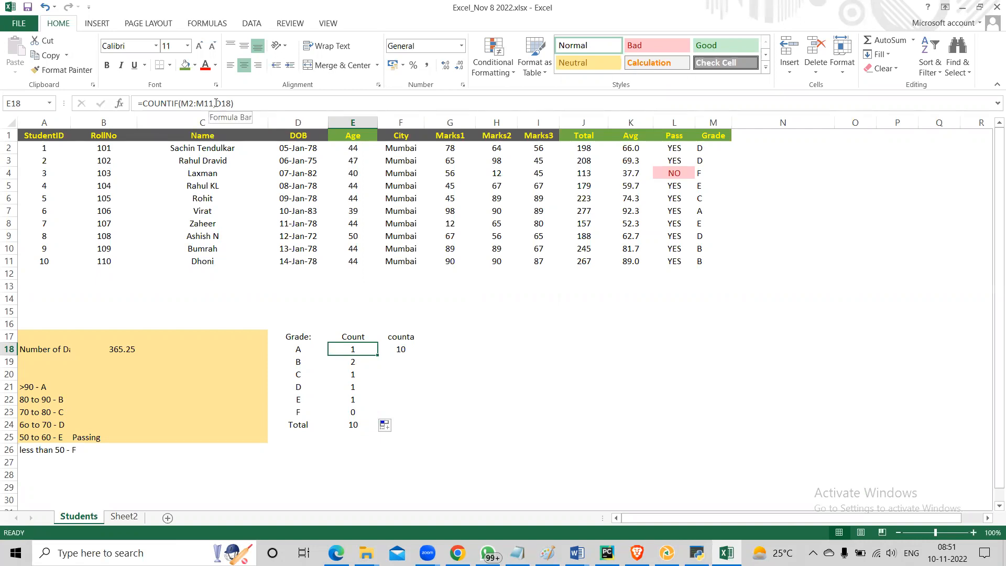
{"action": "left_click", "coordinate": [357, 360]}
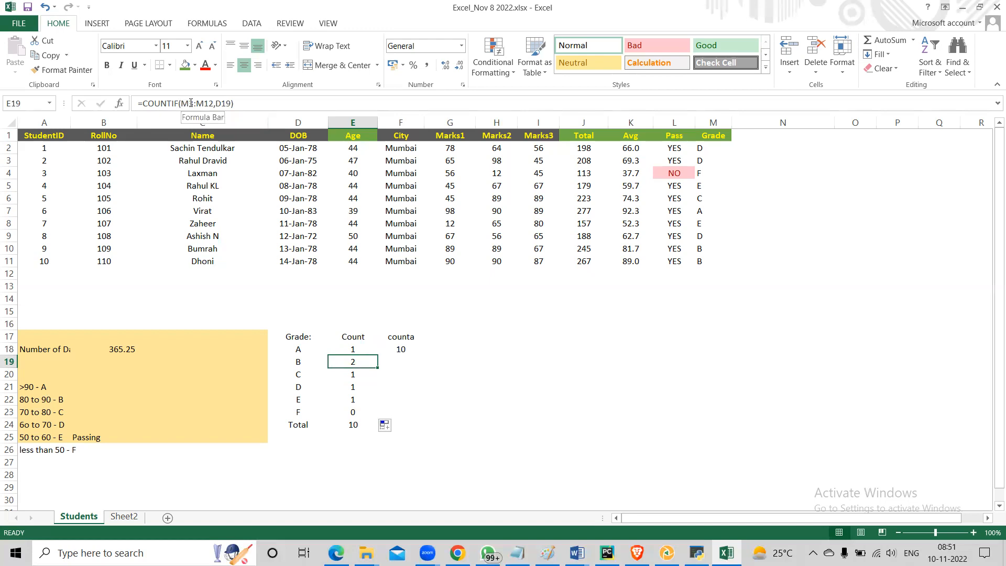
{"action": "left_click_drag", "start_coordinate": [355, 366], "coordinate": [354, 412]}
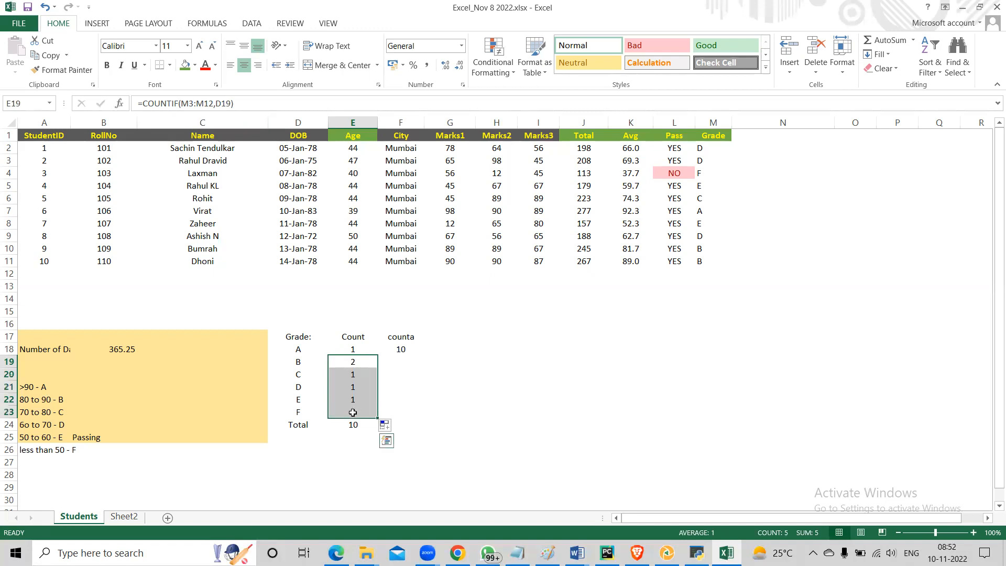
{"action": "key", "text": "Delete"}
Step: Lock the grade range in the E18 formula with absolute references, making it =COUNTIF($M$2:$M$11,D18)
{"action": "left_click", "coordinate": [354, 340]}
{"action": "left_click", "coordinate": [348, 348]}
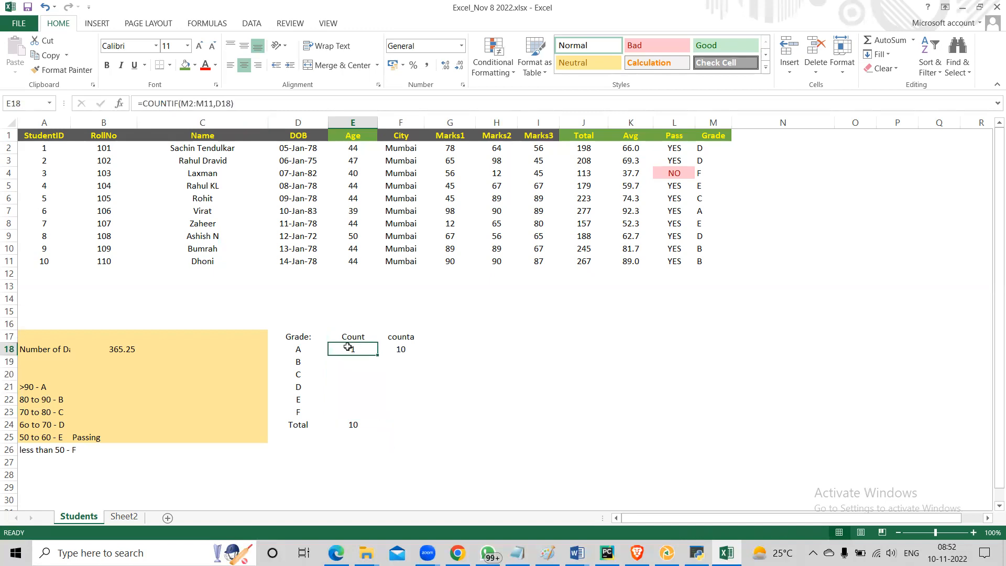
{"action": "left_click", "coordinate": [189, 103]}
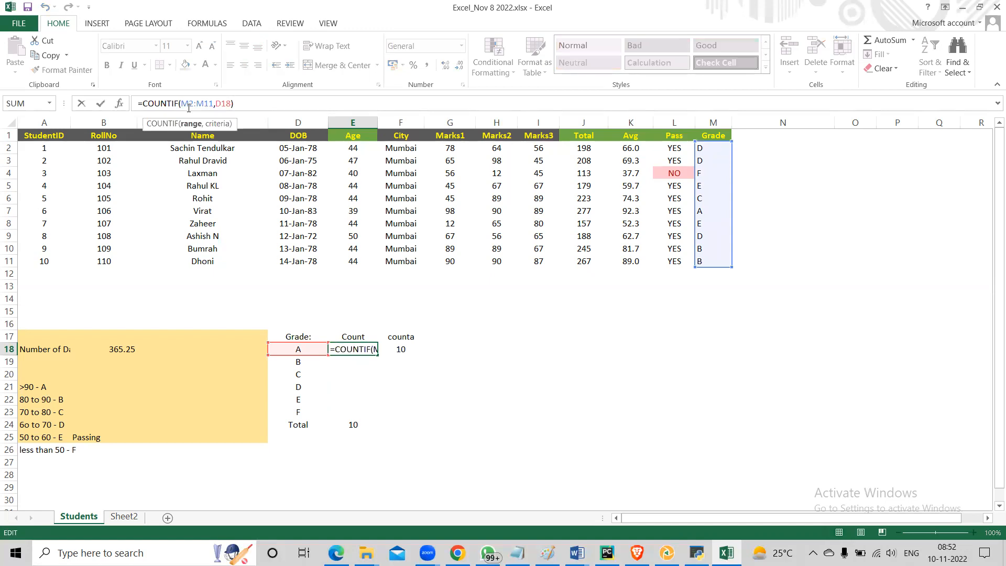
{"action": "key", "text": "F4"}
{"action": "left_click", "coordinate": [218, 103]}
{"action": "key", "text": "F4"}
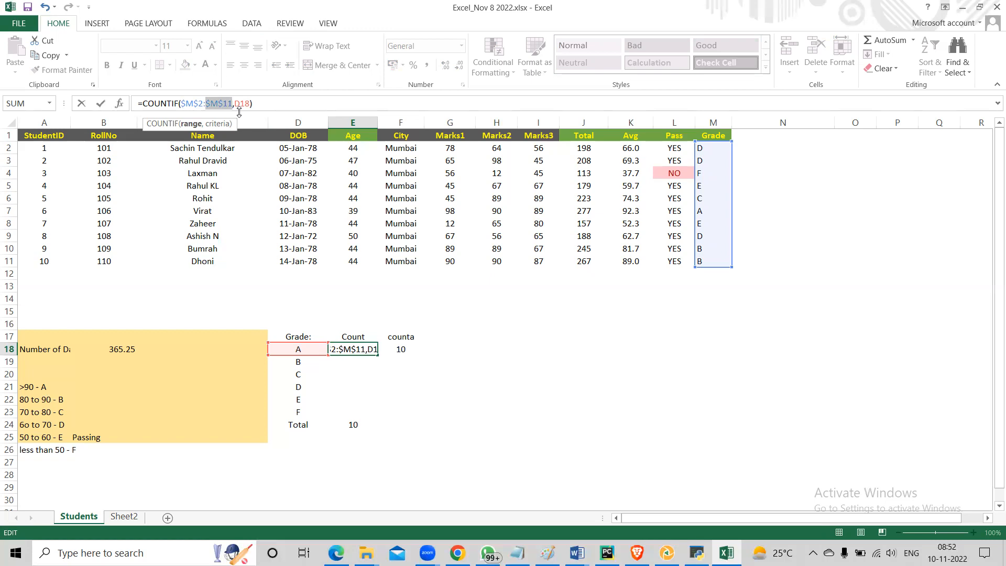
{"action": "key", "text": "Return"}
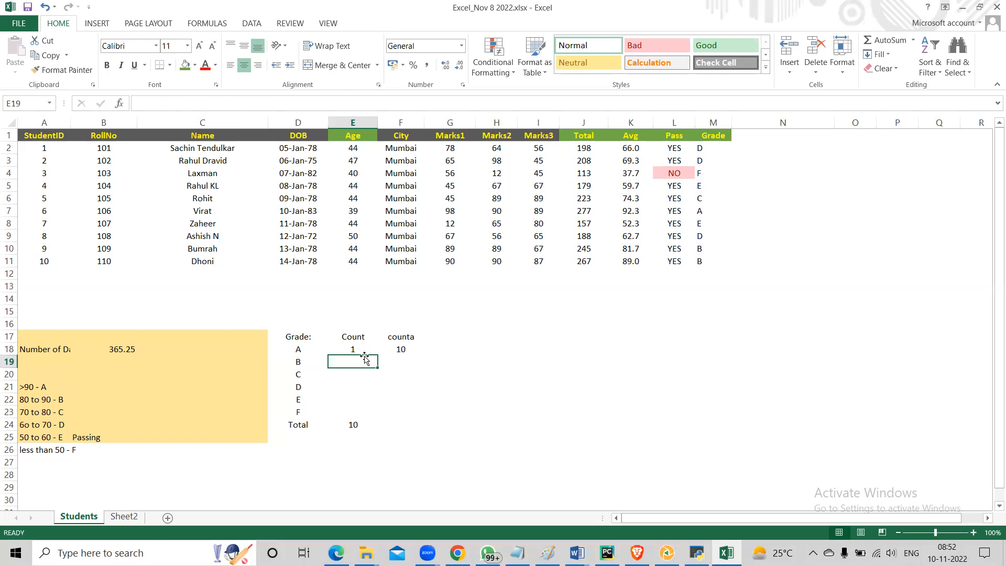
Step: Fill the COUNTIF formula from E18 down to E23 and check the counts for grades A to F
{"action": "left_click", "coordinate": [348, 348]}
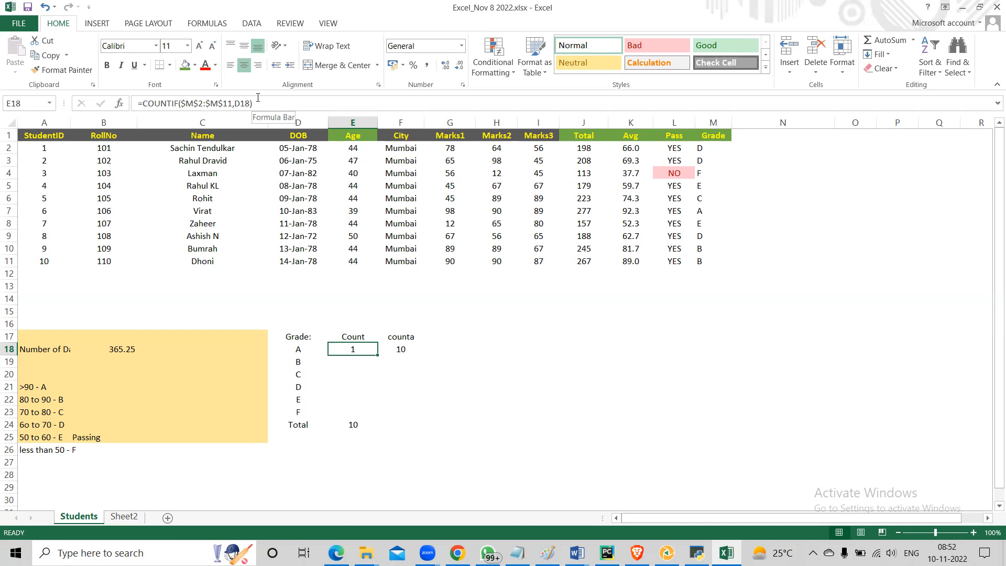
{"action": "left_click_drag", "start_coordinate": [379, 355], "coordinate": [381, 417]}
{"action": "left_click", "coordinate": [398, 412]}
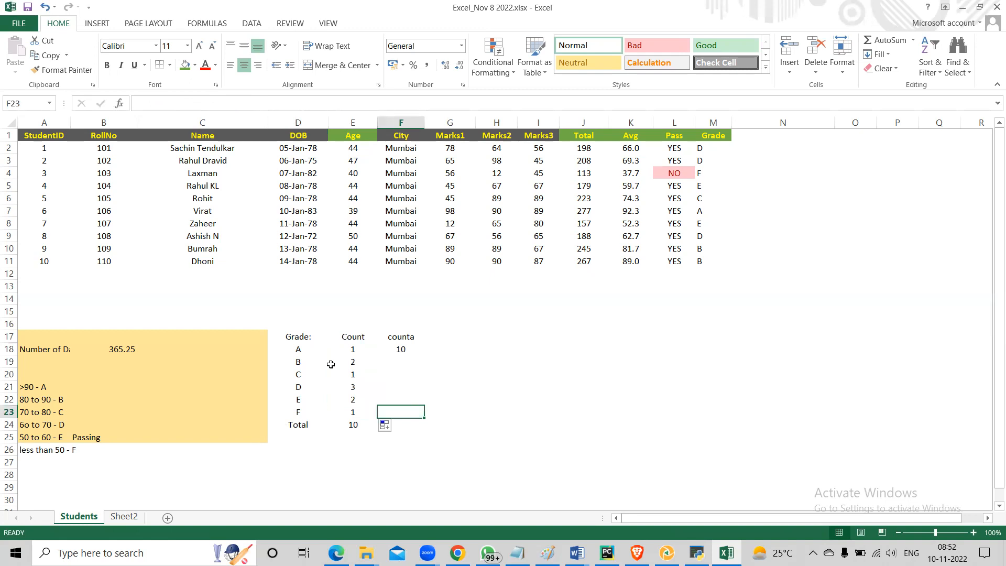
{"action": "left_click_drag", "start_coordinate": [307, 351], "coordinate": [352, 411]}
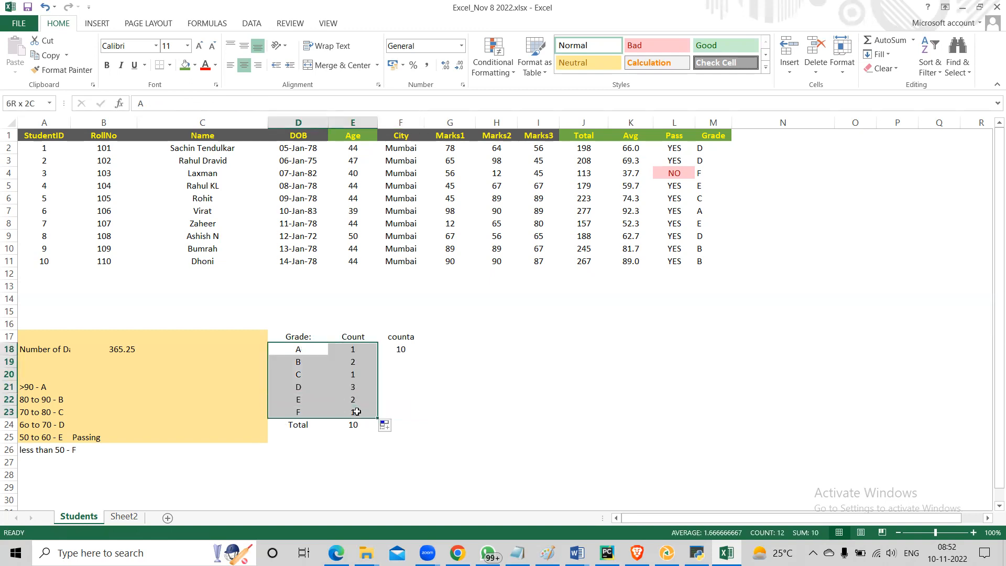
{"action": "left_click", "coordinate": [352, 395]}
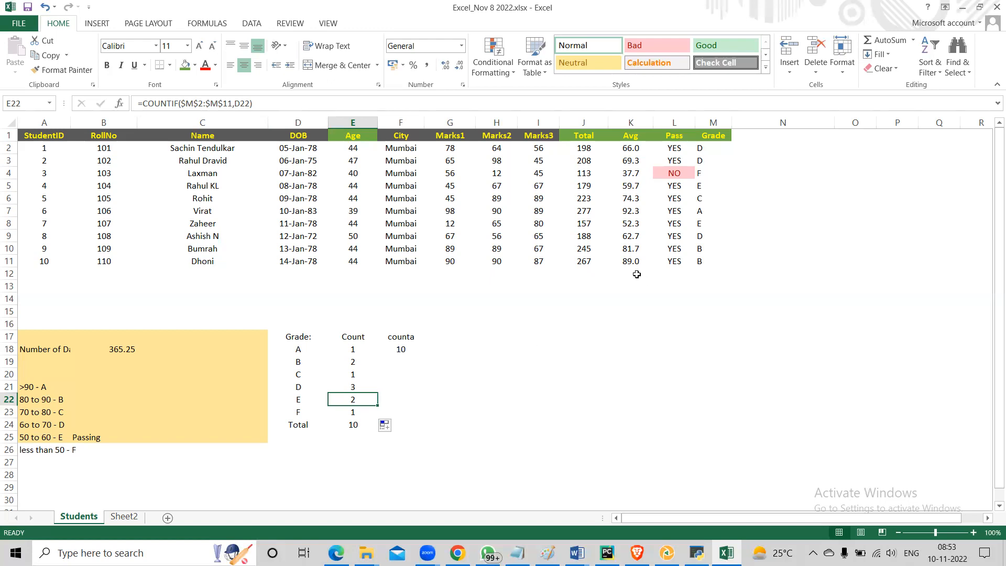
Step: Label D25 "sum" and add up all students' totals in E25 with =SUM(J2:J11)
{"action": "left_click", "coordinate": [584, 148]}
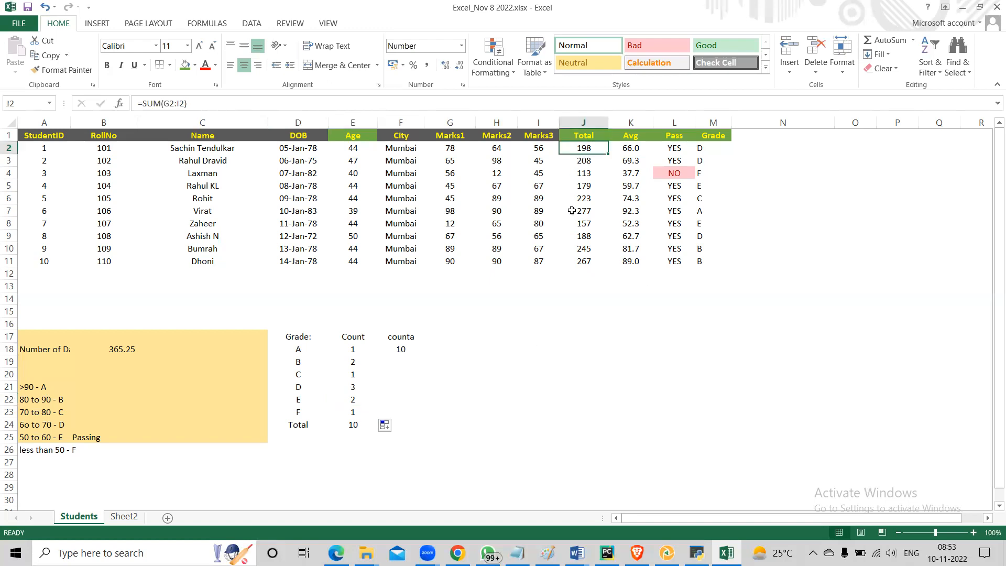
{"action": "left_click", "coordinate": [308, 438]}
{"action": "type", "text": "sum"}
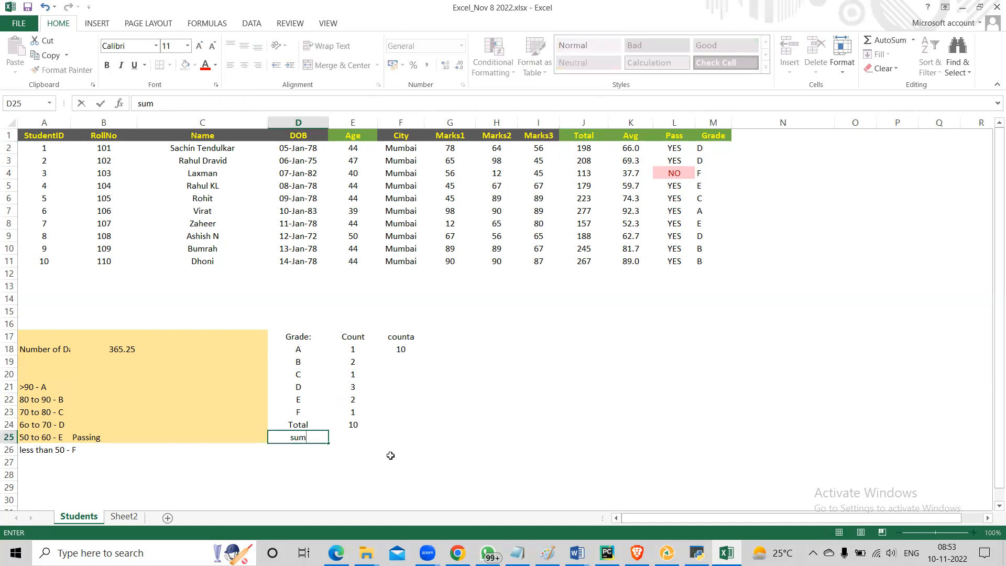
{"action": "key", "text": "Tab"}
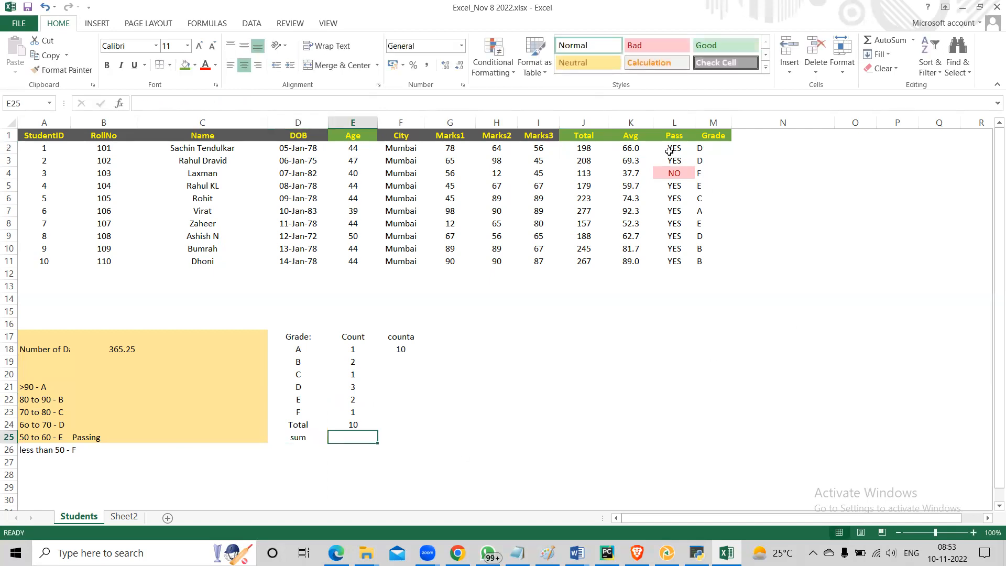
{"action": "type", "text": "="}
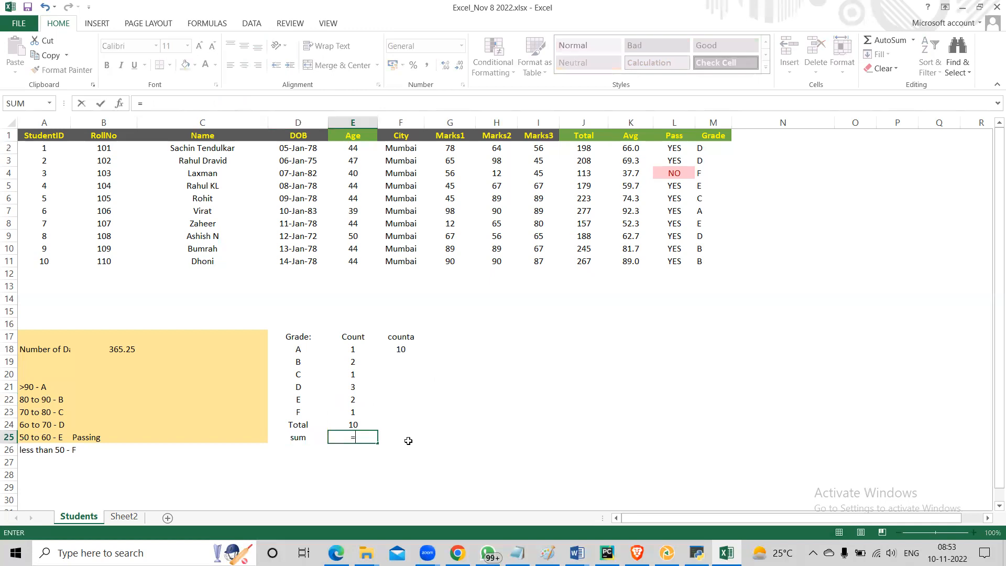
{"action": "type", "text": "sum("}
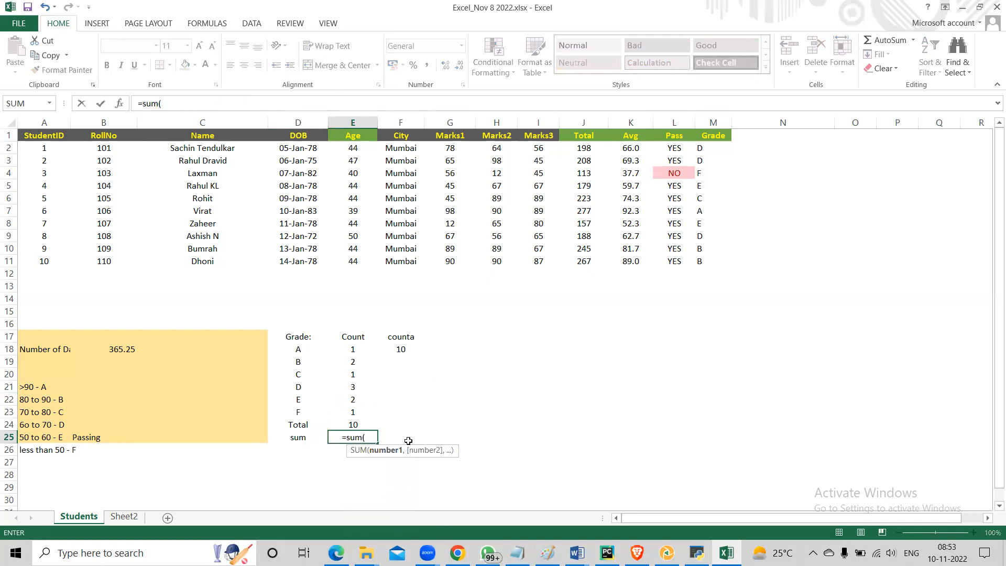
{"action": "left_click_drag", "start_coordinate": [631, 147], "coordinate": [634, 262]}
{"action": "left_click", "coordinate": [582, 148]}
{"action": "left_click_drag", "start_coordinate": [584, 165], "coordinate": [588, 261]}
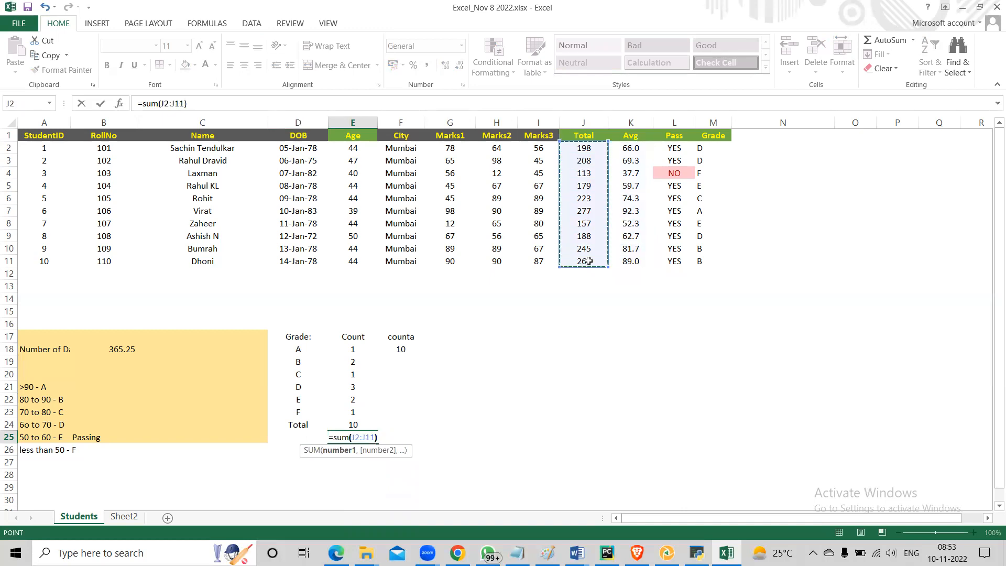
{"action": "key", "text": "Return"}
Step: Label D26 "sumif" and enter =SUMIF(J2:J11,J2>200) in E26 for the totals above 200
{"action": "key", "text": "Left"}
{"action": "type", "text": "sumif"}
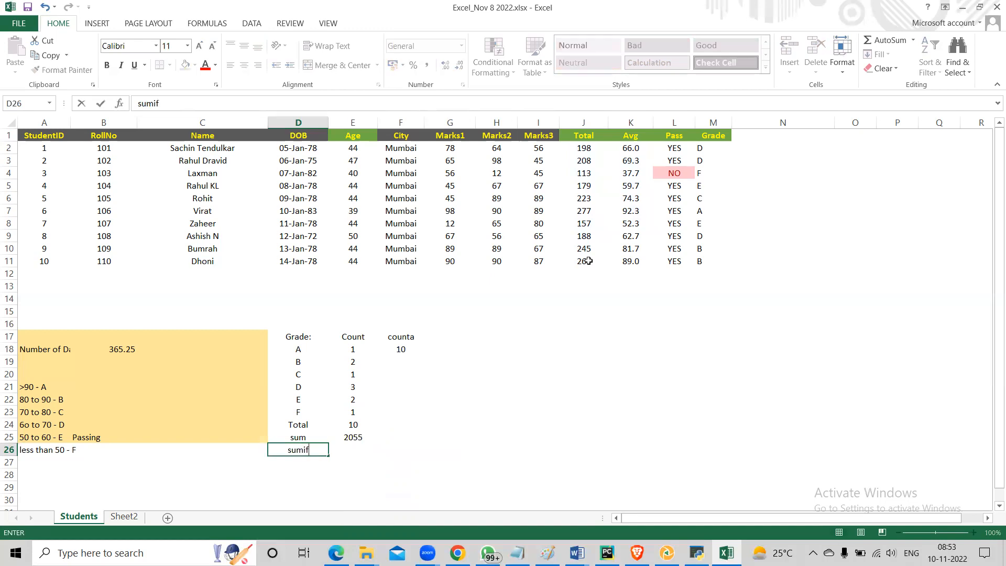
{"action": "key", "text": "Right"}
{"action": "type", "text": "=sumif"}
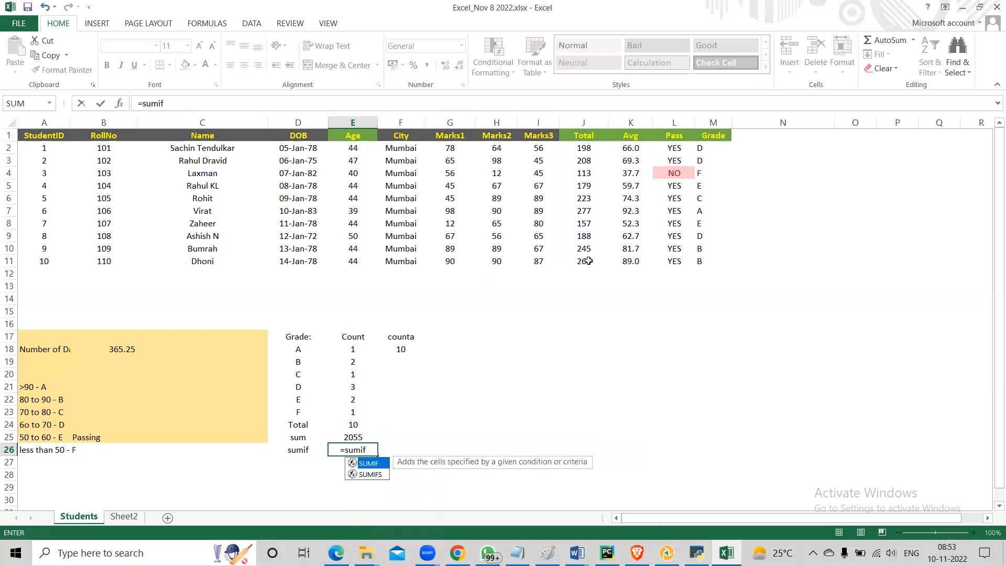
{"action": "type", "text": "("}
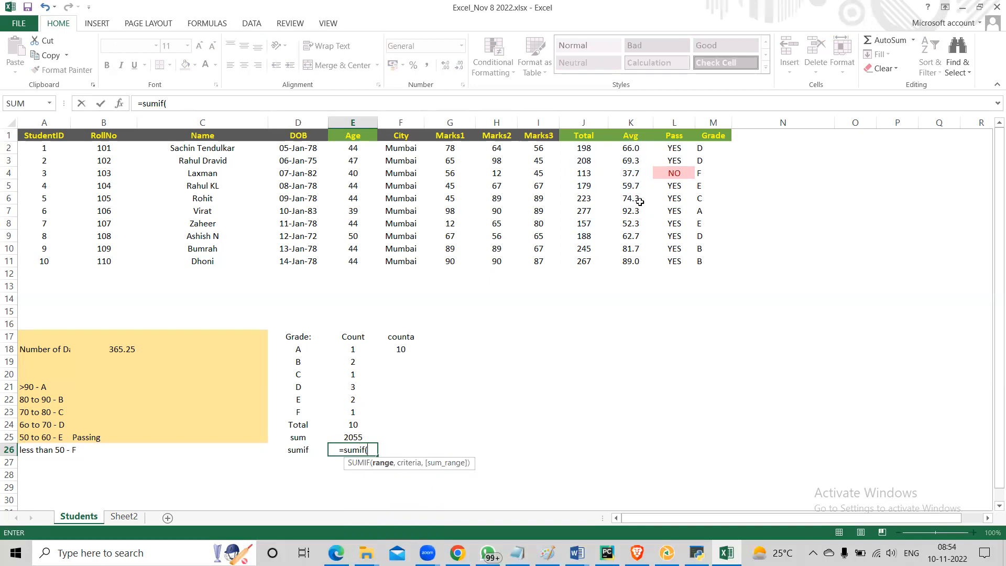
{"action": "left_click_drag", "start_coordinate": [586, 147], "coordinate": [582, 263]}
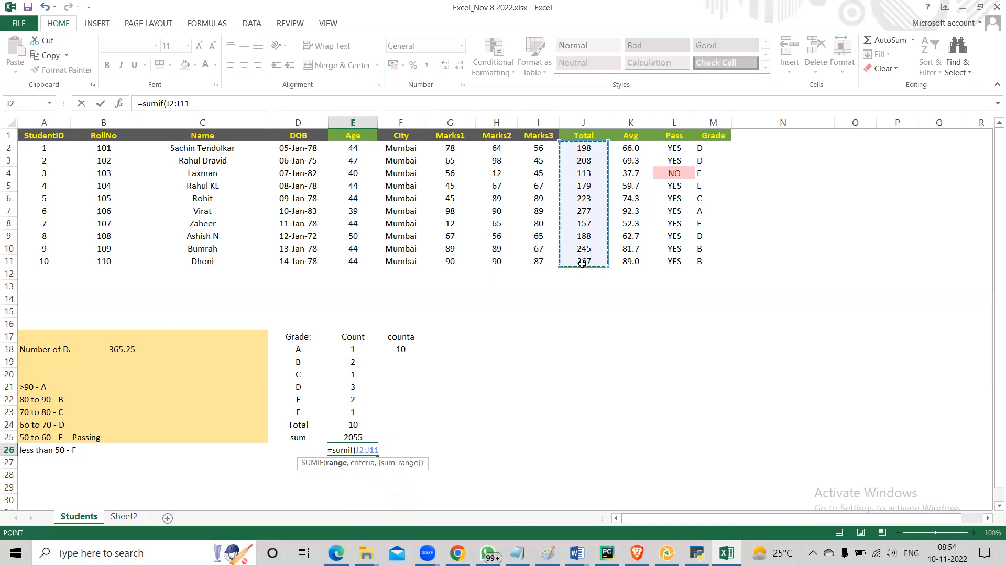
{"action": "type", "text": ","}
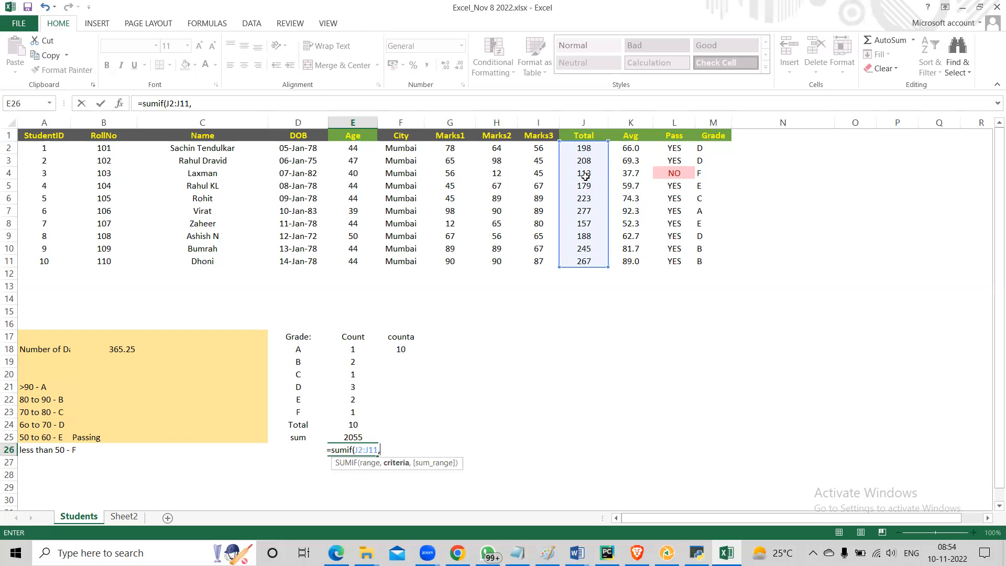
{"action": "left_click", "coordinate": [586, 153]}
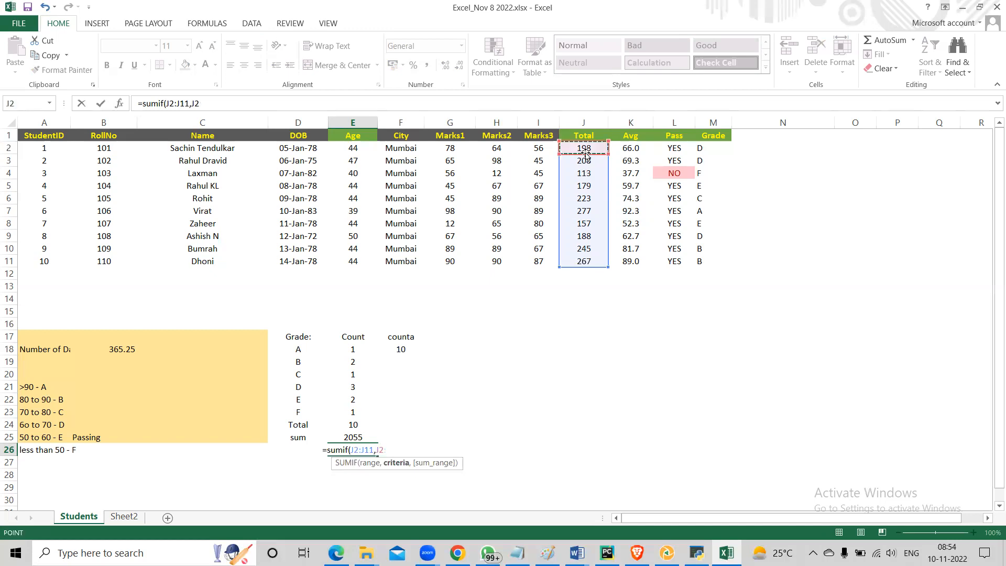
{"action": "type", "text": ">"}
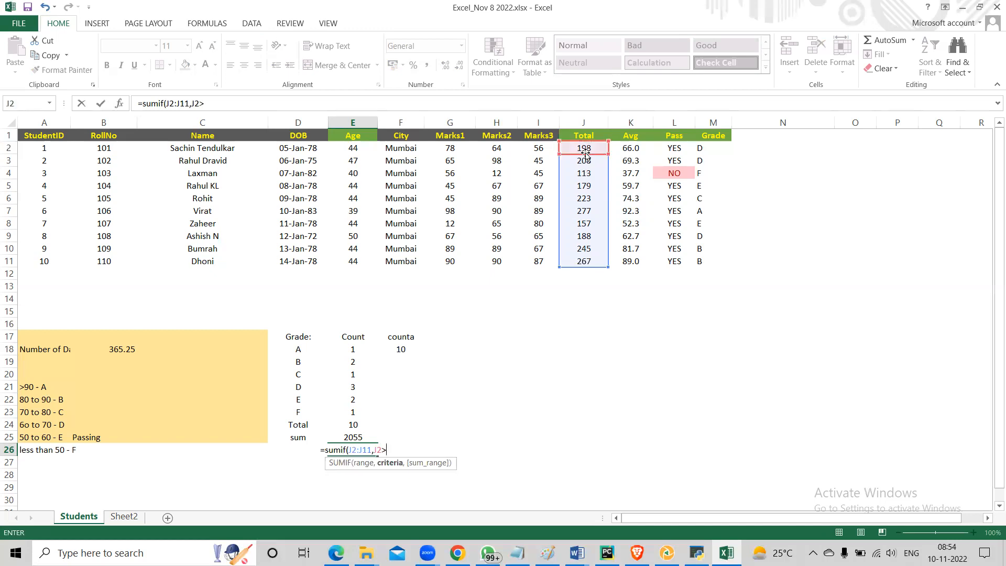
{"action": "type", "text": "00"}
{"action": "key", "text": "BackSpace"}
{"action": "key", "text": "BackSpace"}
{"action": "type", "text": "200"}
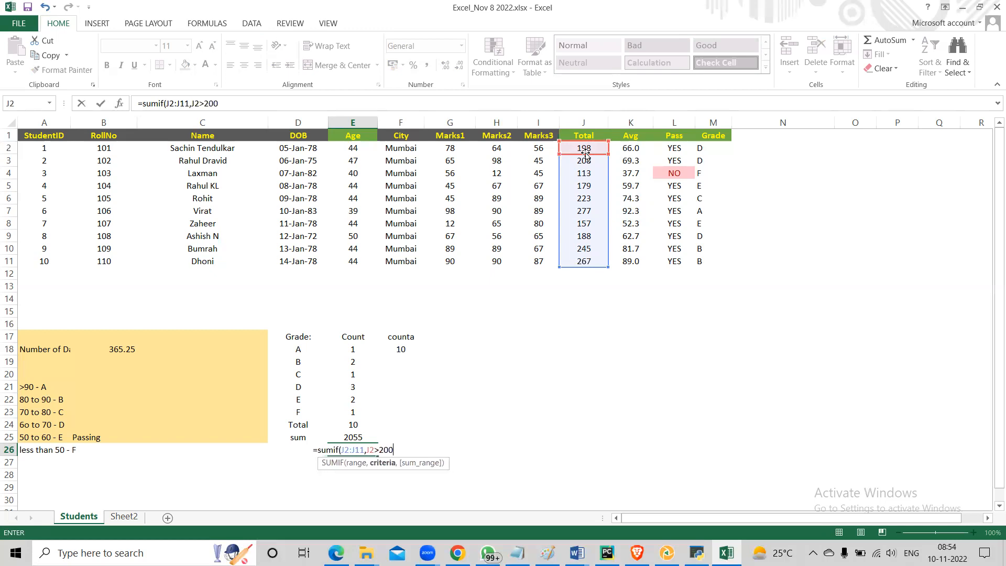
{"action": "key", "text": "Return"}
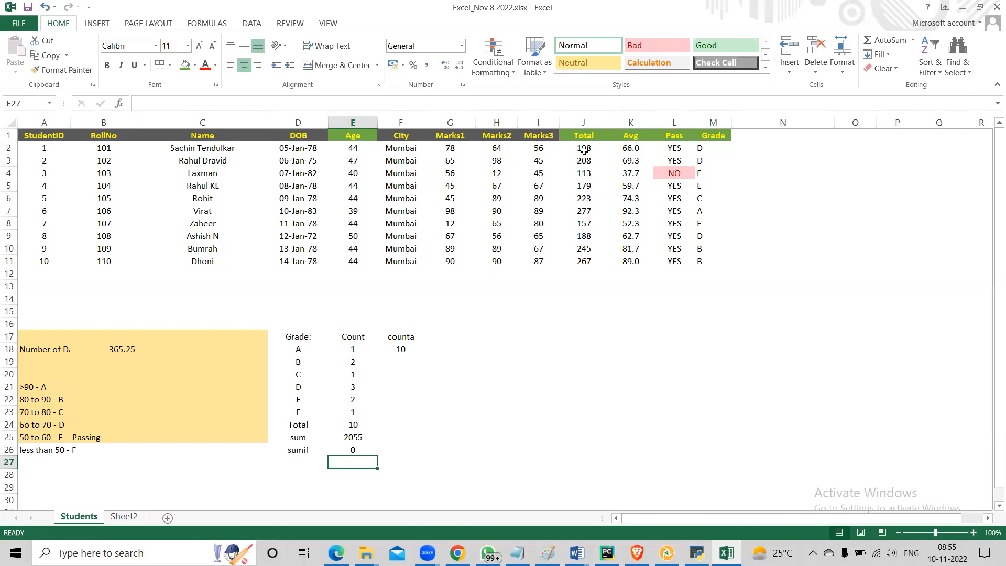
Step: Try splitting the E26 criterion into > and 200 as separate arguments, and restore =SUMIF(J2:J11,J2>200)
{"action": "left_click", "coordinate": [350, 447]}
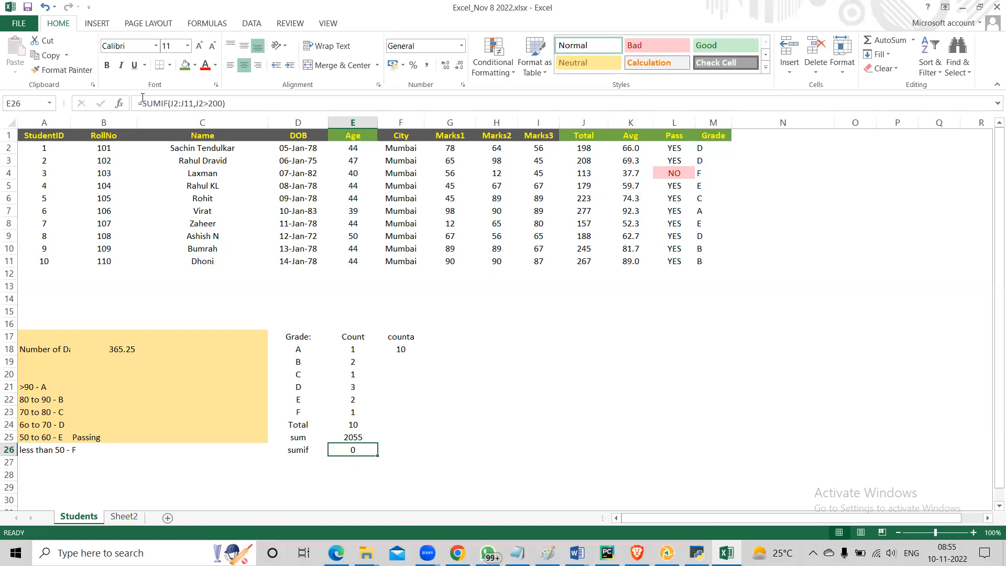
{"action": "left_click", "coordinate": [201, 104]}
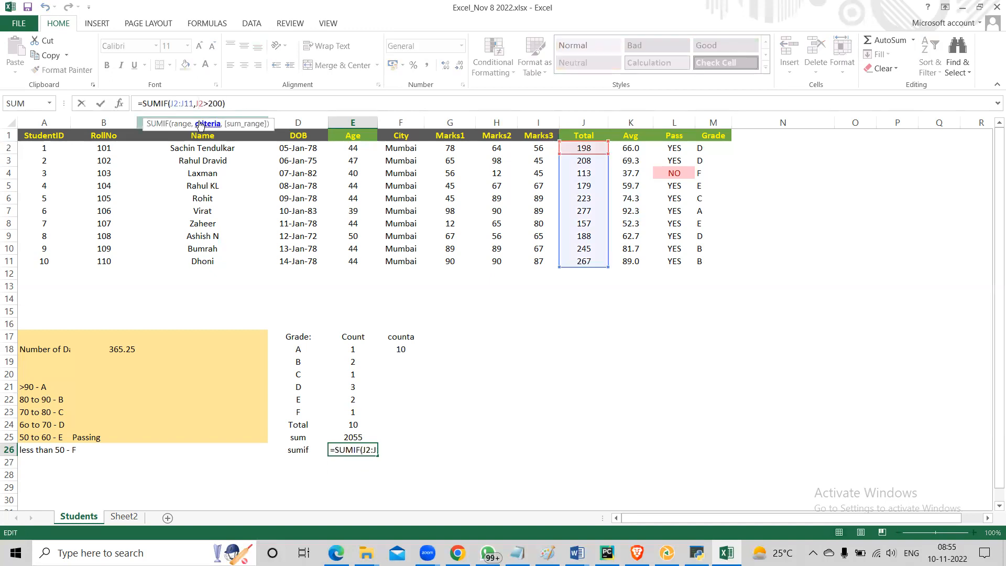
{"action": "left_click", "coordinate": [196, 103]}
{"action": "type", "text": ">"}
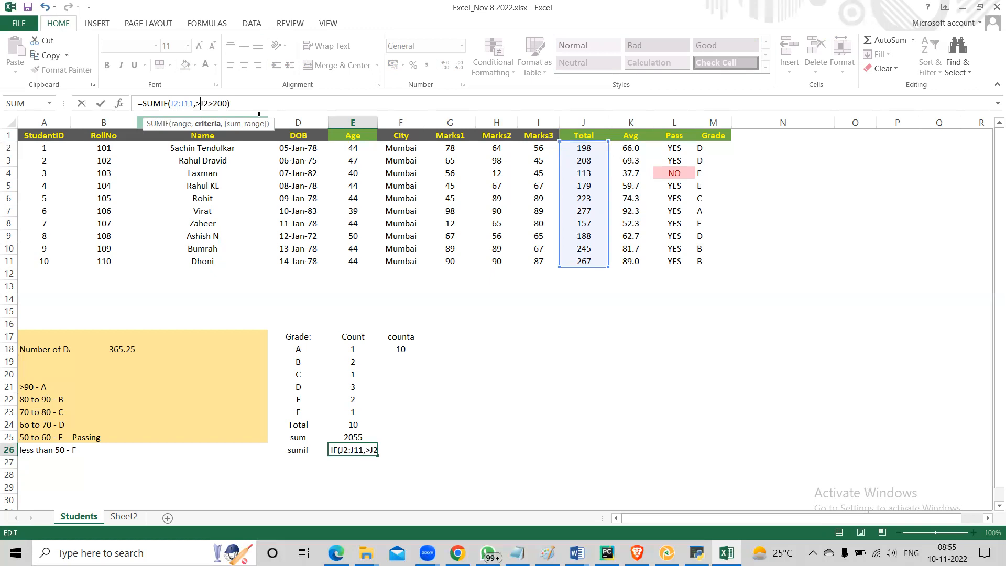
{"action": "type", "text": ",200"}
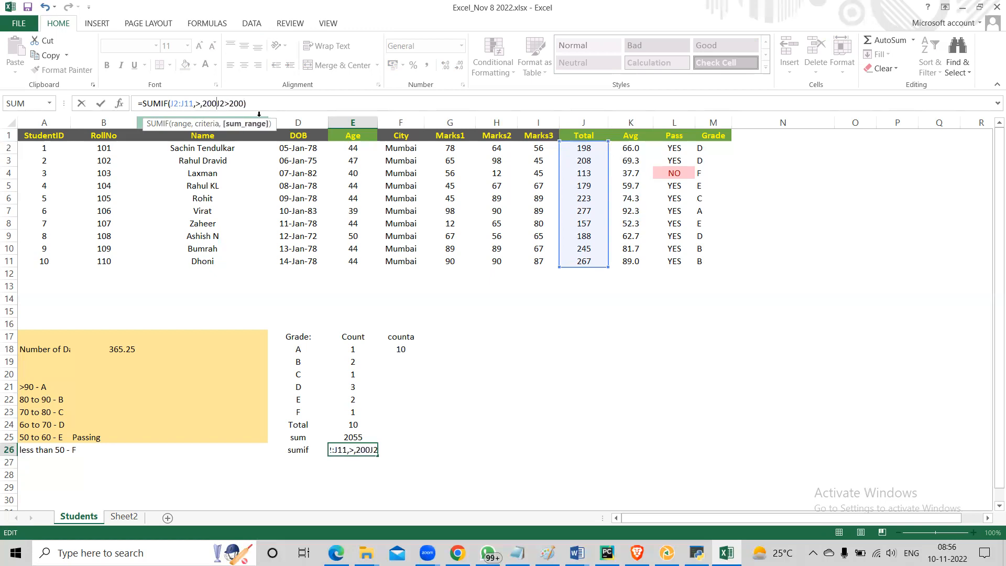
{"action": "key", "text": "BackSpace"}
{"action": "key", "text": "BackSpace"}
{"action": "key", "text": "BackSpace"}
{"action": "key", "text": "BackSpace"}
{"action": "key", "text": "BackSpace"}
{"action": "key", "text": "BackSpace"}
{"action": "key", "text": "BackSpace"}
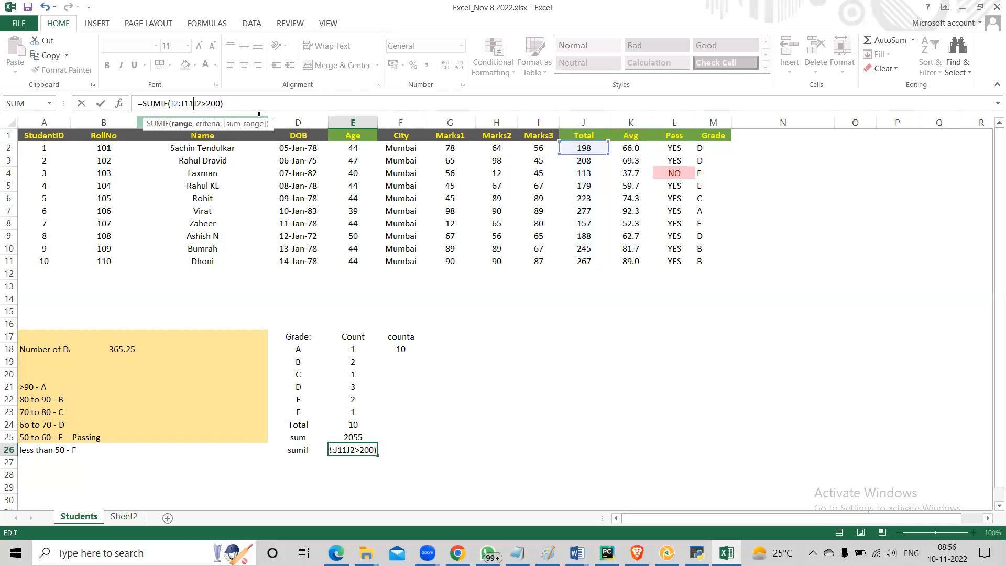
{"action": "type", "text": "1,"}
{"action": "key", "text": "ctrl+Return"}
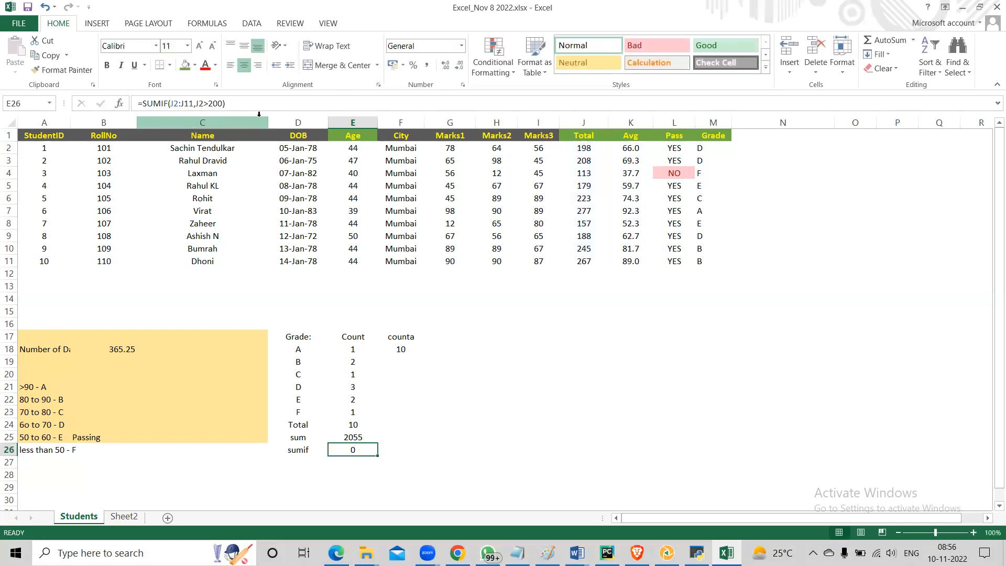
{"action": "type", "text": "="}
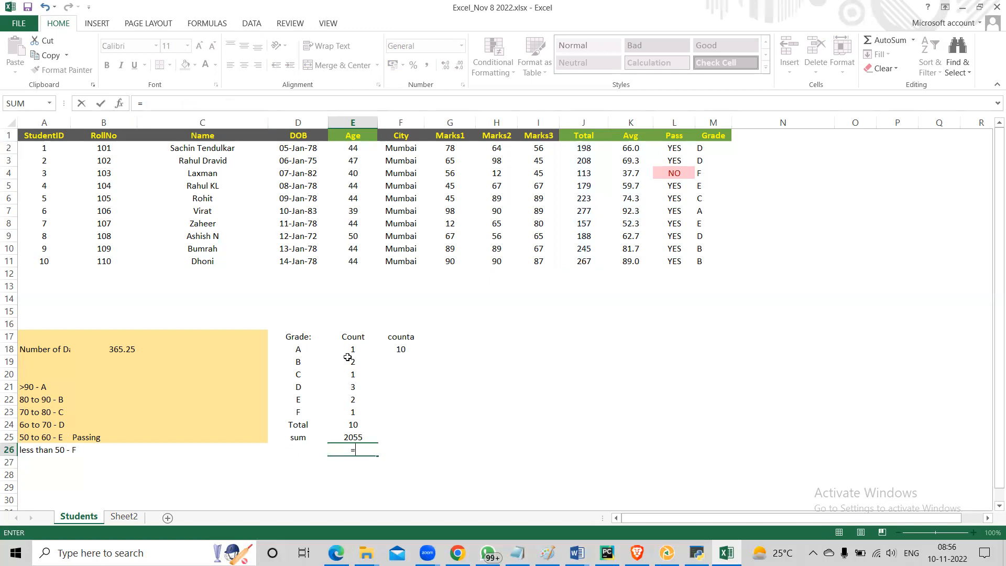
{"action": "left_click", "coordinate": [475, 468]}
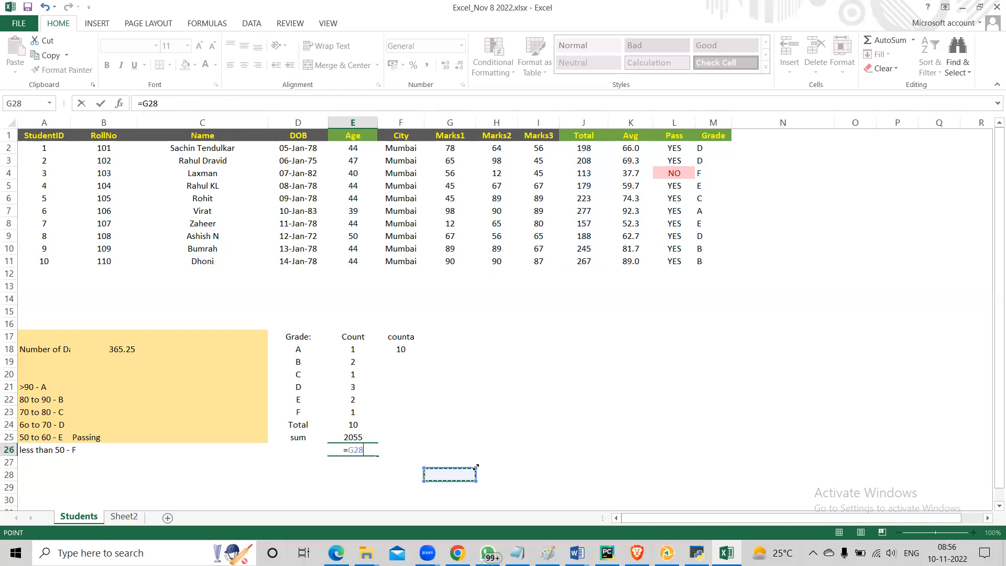
{"action": "key", "text": "Escape"}
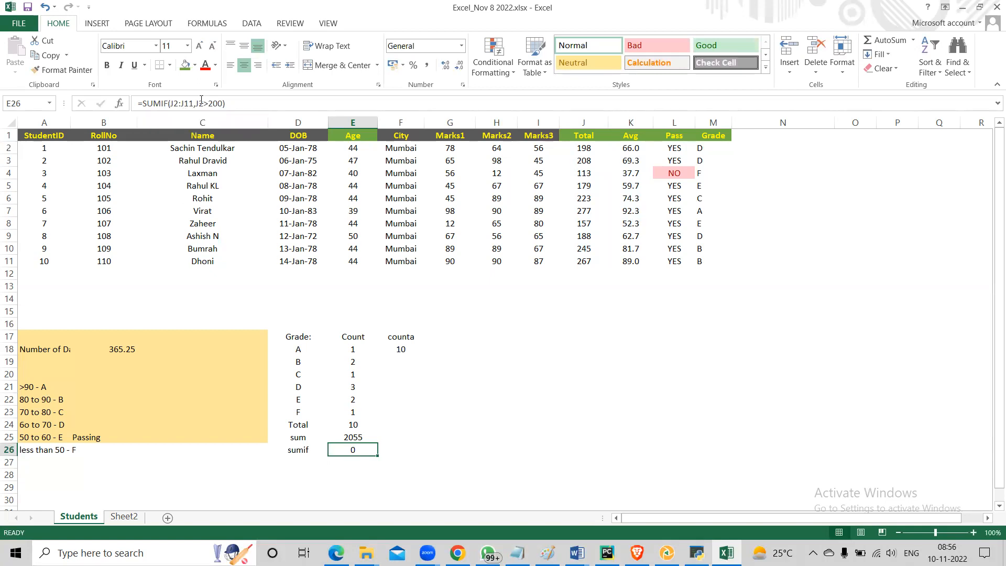
Step: Try to rewrite the E26 formula as =SUMIF(J2:J11,>,200) and abandon the edit
{"action": "left_click_drag", "start_coordinate": [197, 103], "coordinate": [268, 100]}
{"action": "key", "text": "BackSpace"}
{"action": "type", "text": ">"}
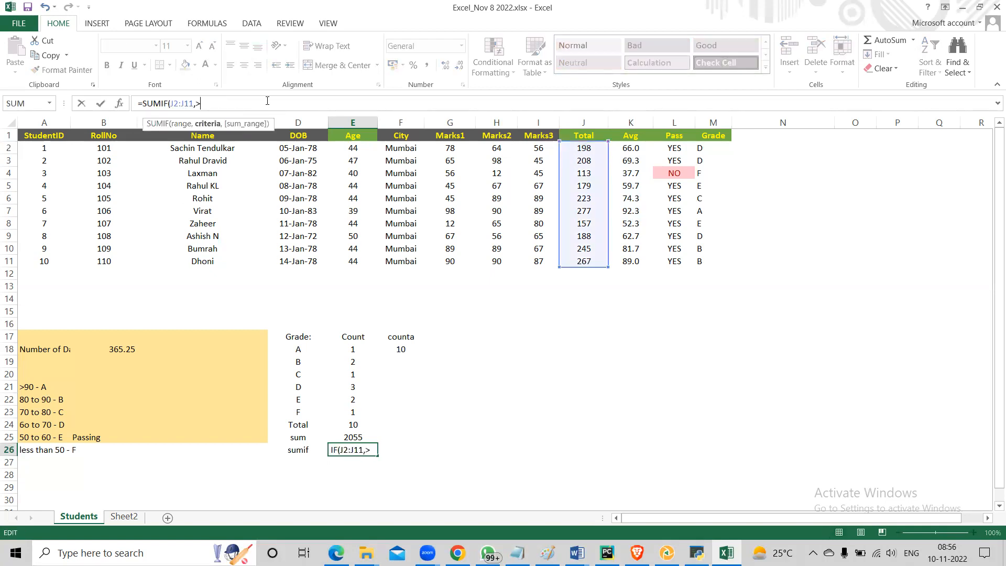
{"action": "type", "text": ",200"}
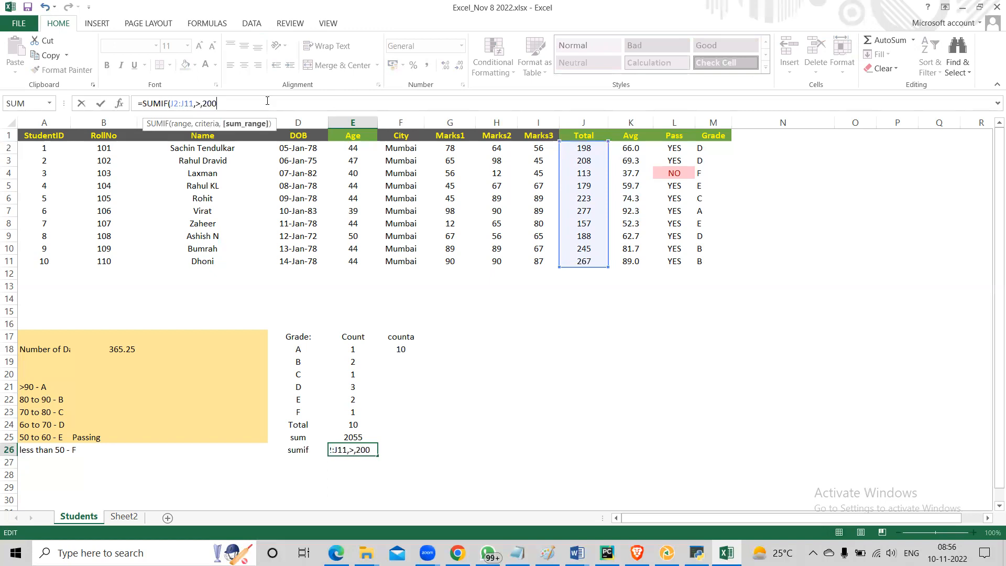
{"action": "type", "text": ")"}
{"action": "key", "text": "Return"}
{"action": "key", "text": "Return"}
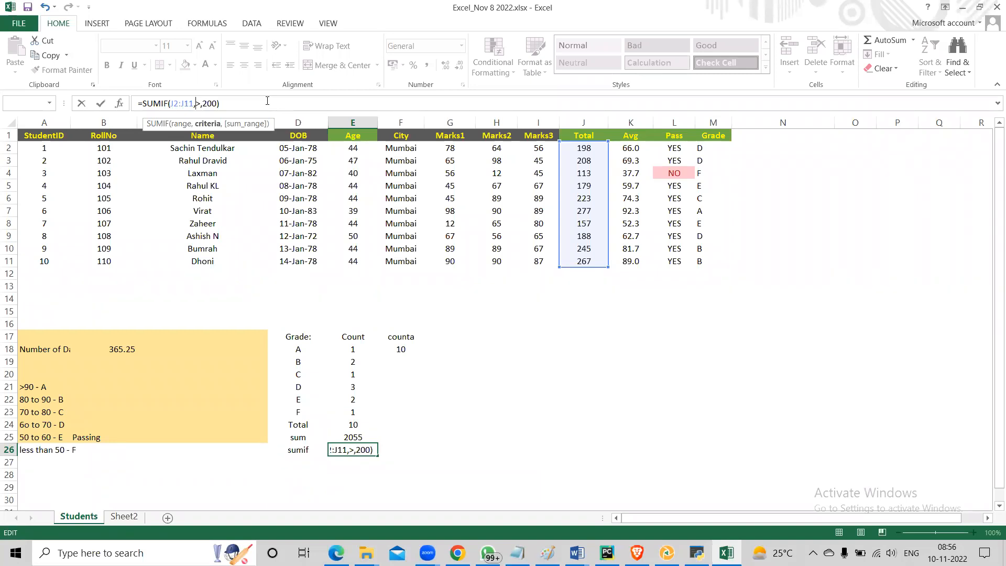
{"action": "key", "text": "Escape"}
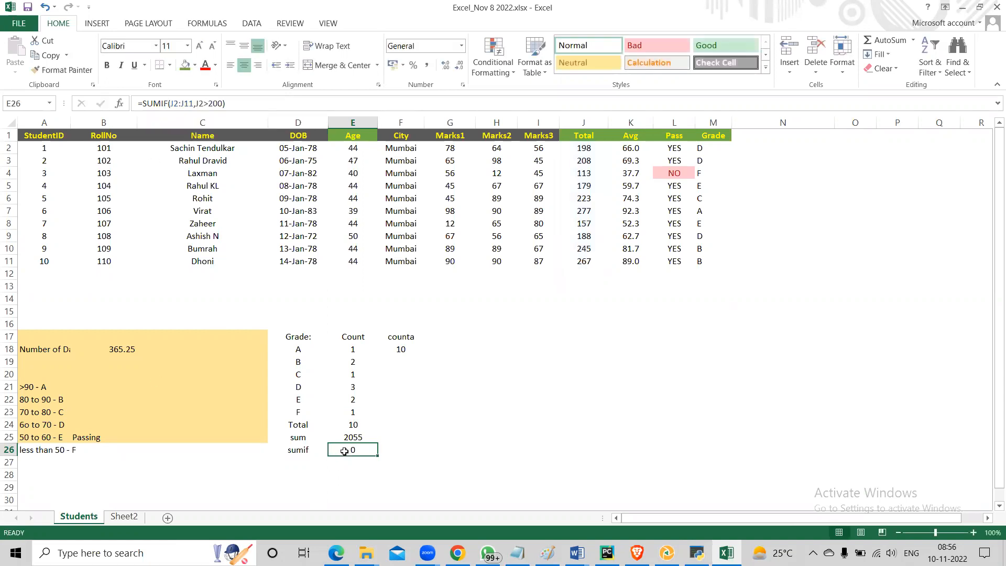
Step: Replace the E26 formula with =SUMIF(L2:L11,"Yes",J2:J11) to add up the totals of students who passed
{"action": "type", "text": "=sumif("}
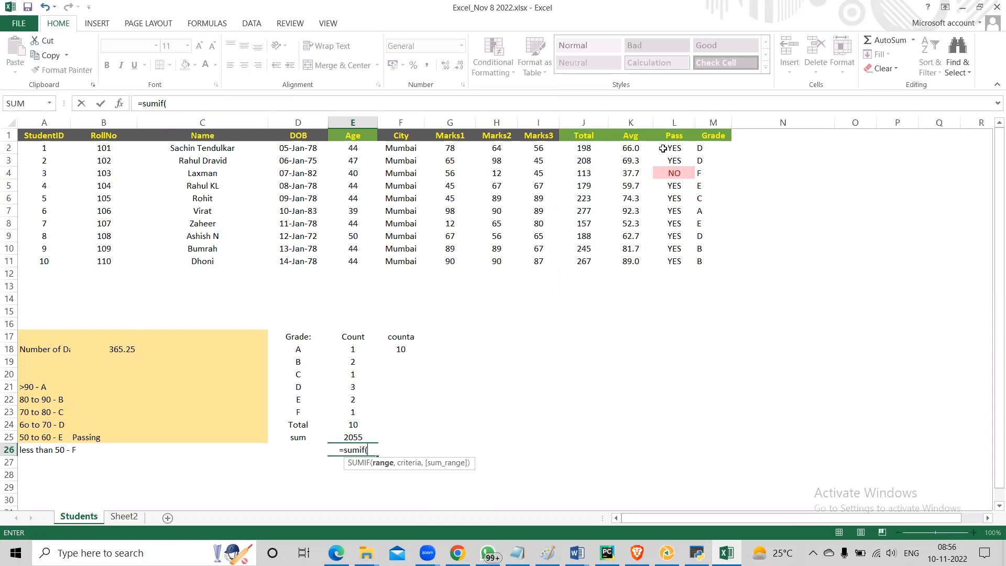
{"action": "left_click_drag", "start_coordinate": [666, 148], "coordinate": [669, 257]}
{"action": "type", "text": ","}
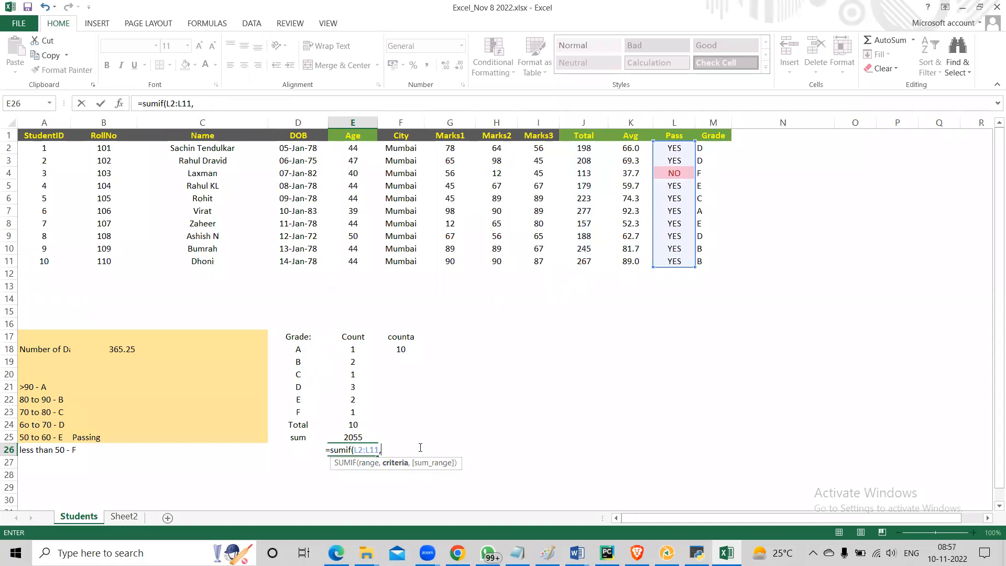
{"action": "type", "text": "\"Ye"}
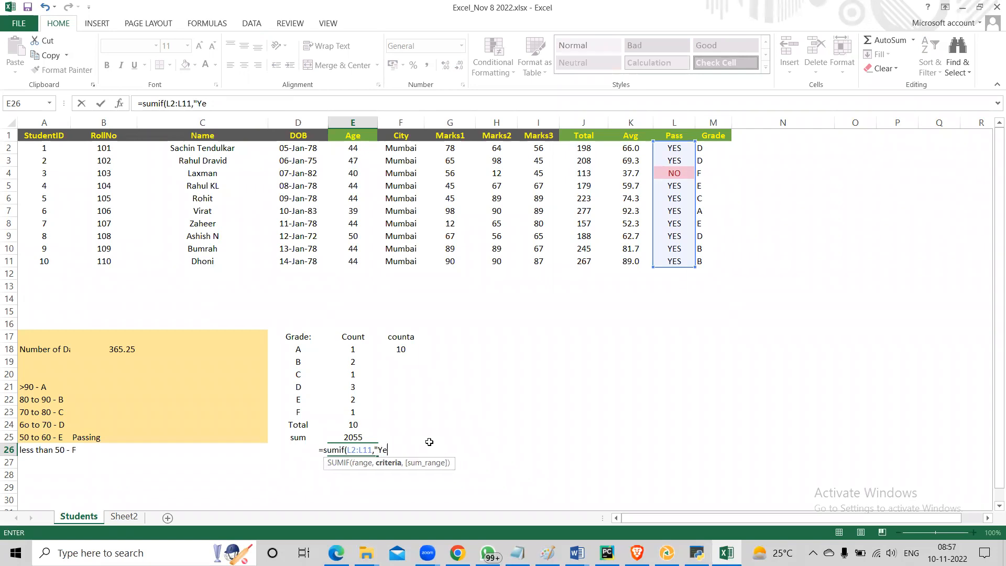
{"action": "type", "text": "s\","}
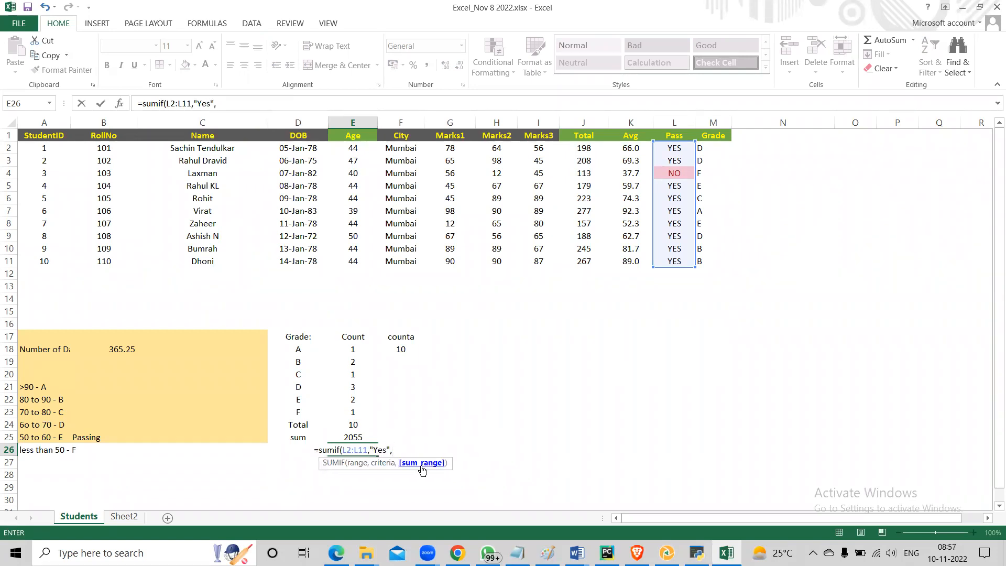
{"action": "left_click_drag", "start_coordinate": [581, 147], "coordinate": [591, 258]}
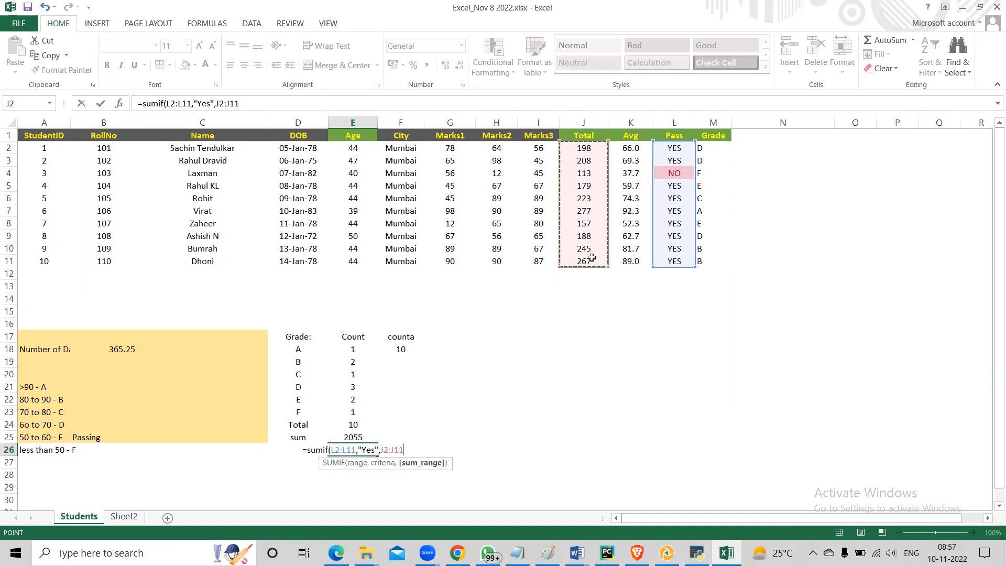
{"action": "key", "text": "Return"}
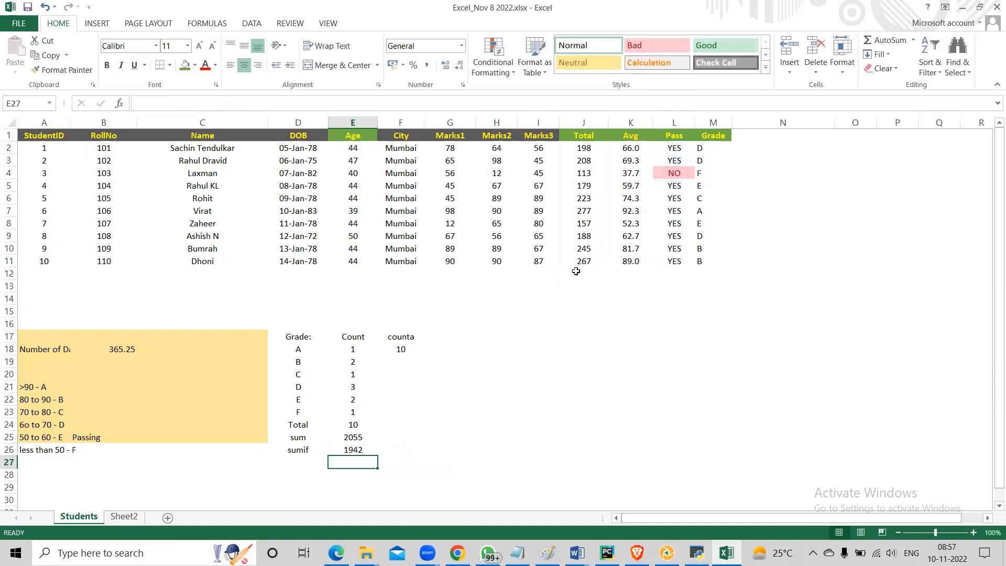
Step: Change the criterion in the E26 SUMIF formula to "No" to add up the totals of students who failed
{"action": "left_click", "coordinate": [355, 449]}
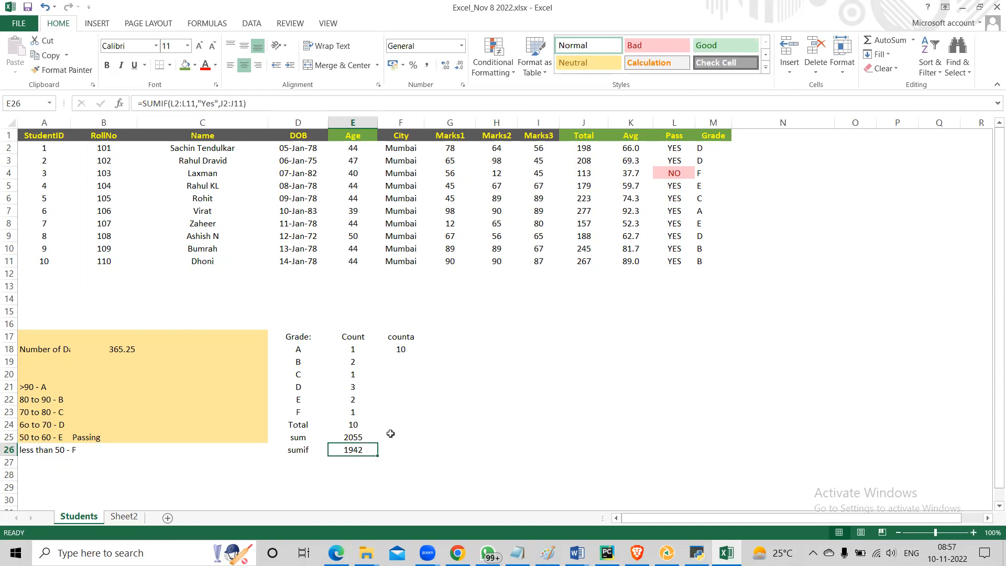
{"action": "left_click", "coordinate": [210, 103]}
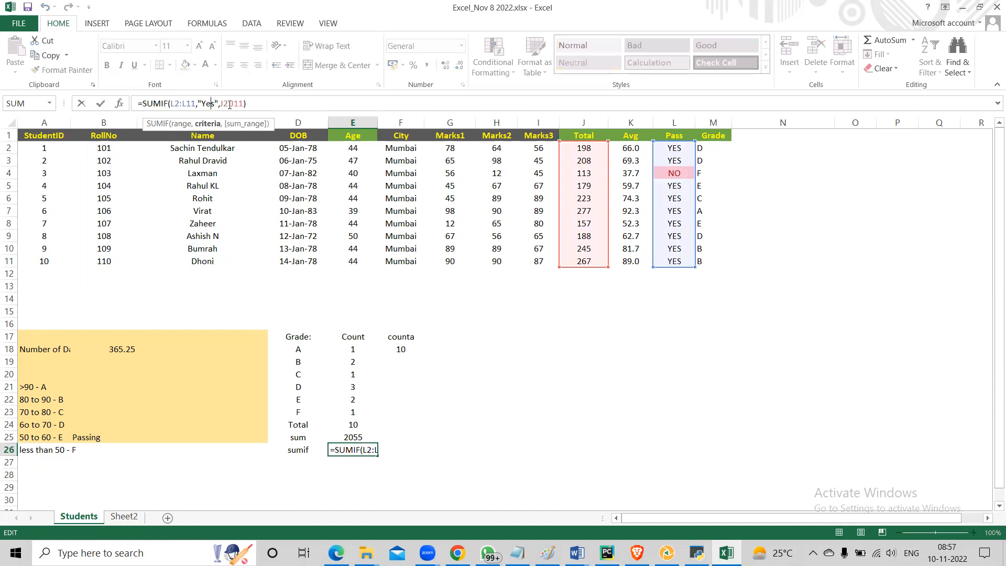
{"action": "key", "text": "BackSpace"}
{"action": "key", "text": "BackSpace"}
{"action": "key", "text": "Delete"}
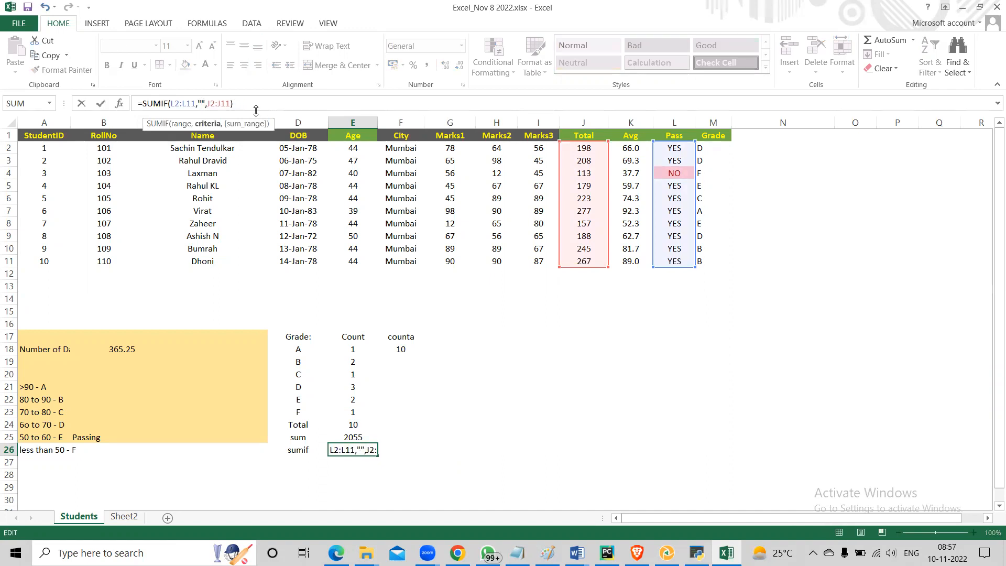
{"action": "type", "text": "No"}
{"action": "key", "text": "Return"}
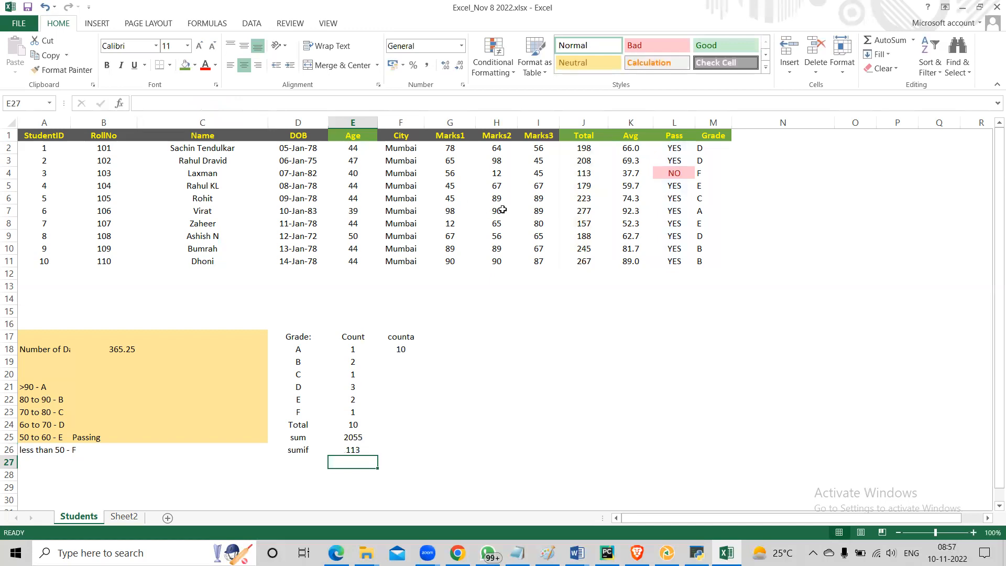
Step: Compare the total of the failed student in row 4 with the SUMIF formula in E26
{"action": "left_click", "coordinate": [599, 172]}
{"action": "left_click_drag", "start_coordinate": [599, 172], "coordinate": [612, 171]}
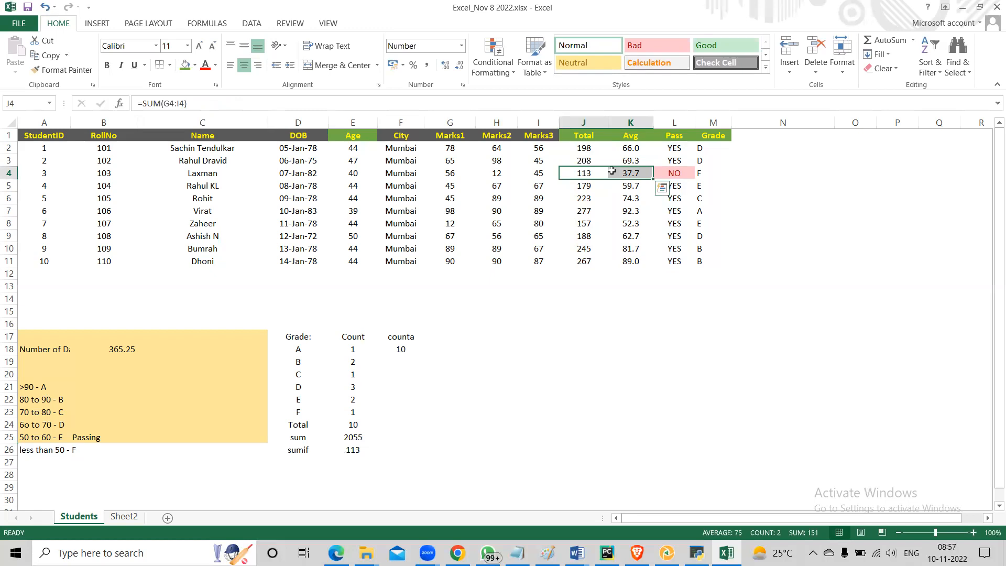
{"action": "left_click", "coordinate": [353, 449]}
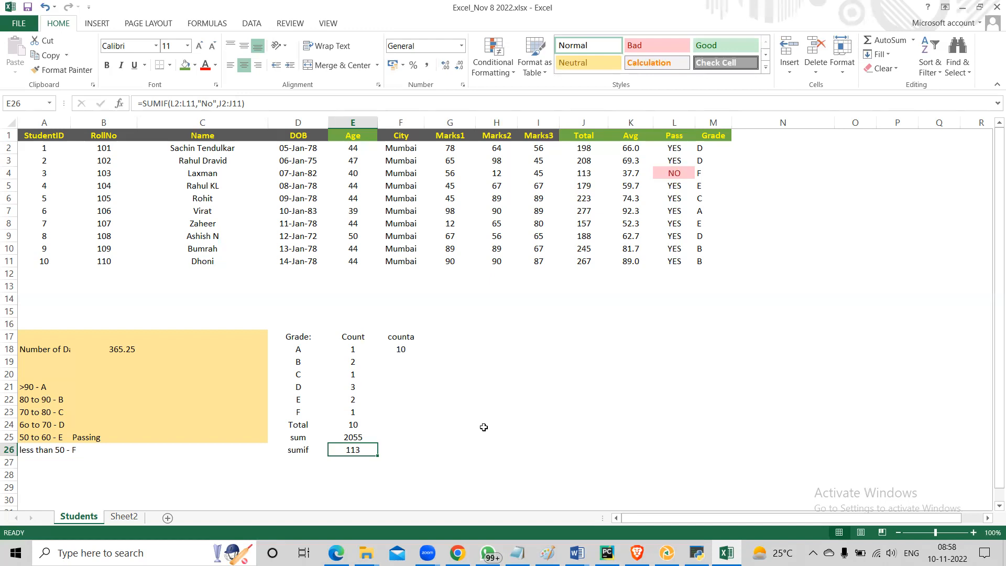
Step: Try replacing the E26 formula with =SUMIF(J2:J11,J2>200,J2:J11) to add up the totals above 200
{"action": "double_click", "coordinate": [355, 449]}
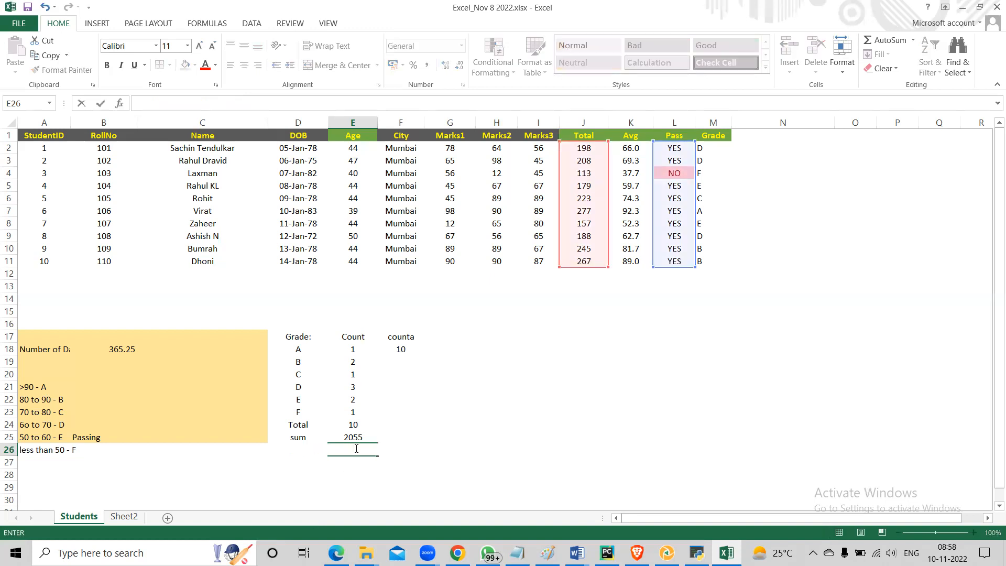
{"action": "type", "text": "="}
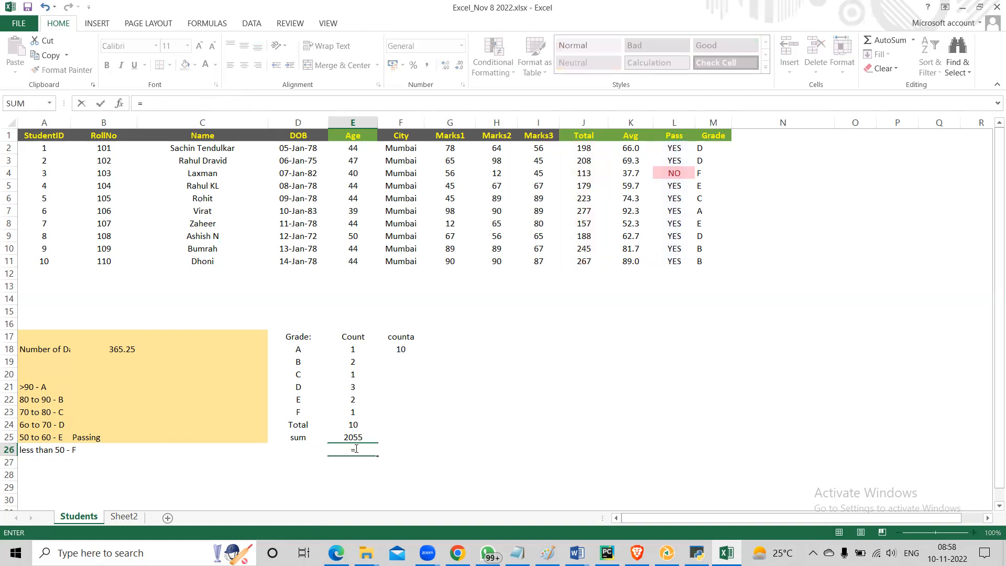
{"action": "type", "text": "sumif("}
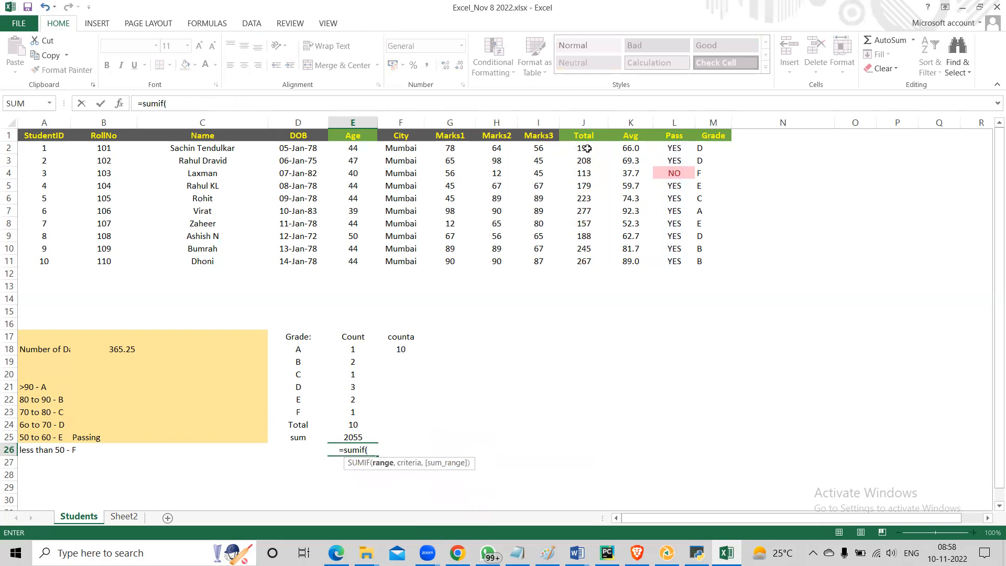
{"action": "left_click_drag", "start_coordinate": [583, 148], "coordinate": [584, 262]}
{"action": "type", "text": ",>200"}
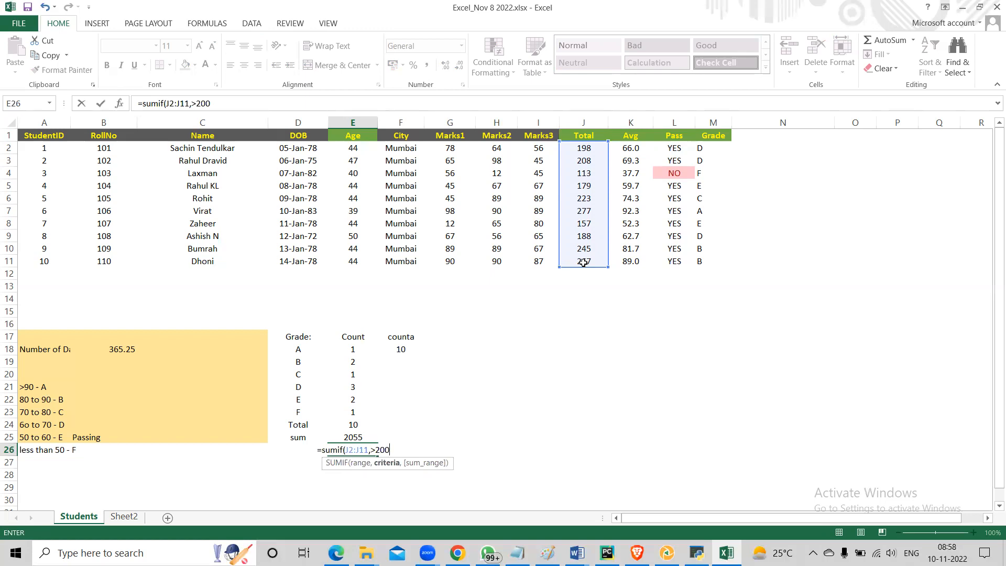
{"action": "type", "text": ","}
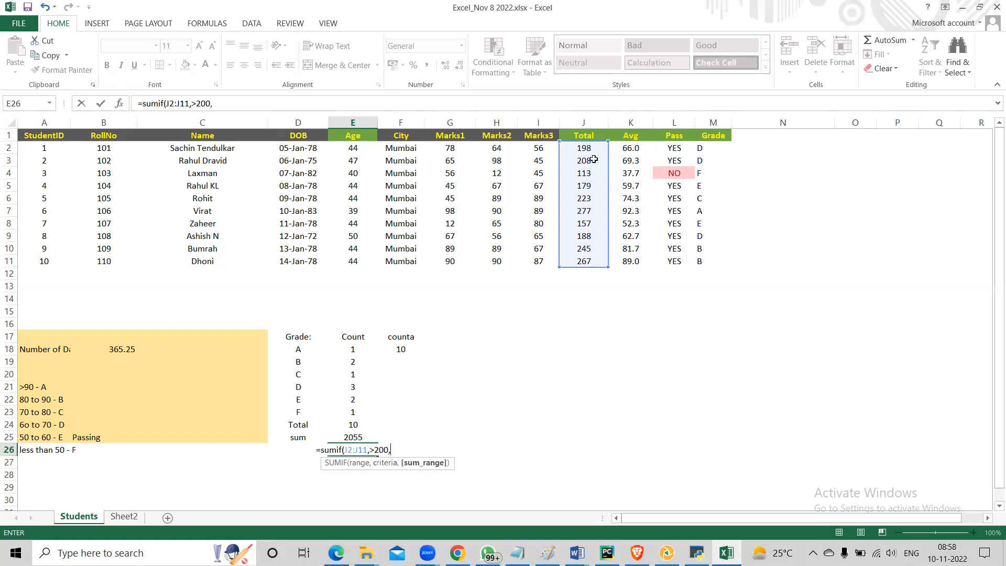
{"action": "left_click_drag", "start_coordinate": [587, 151], "coordinate": [590, 262]}
{"action": "type", "text": ")"}
{"action": "key", "text": "Return"}
{"action": "key", "text": "Return"}
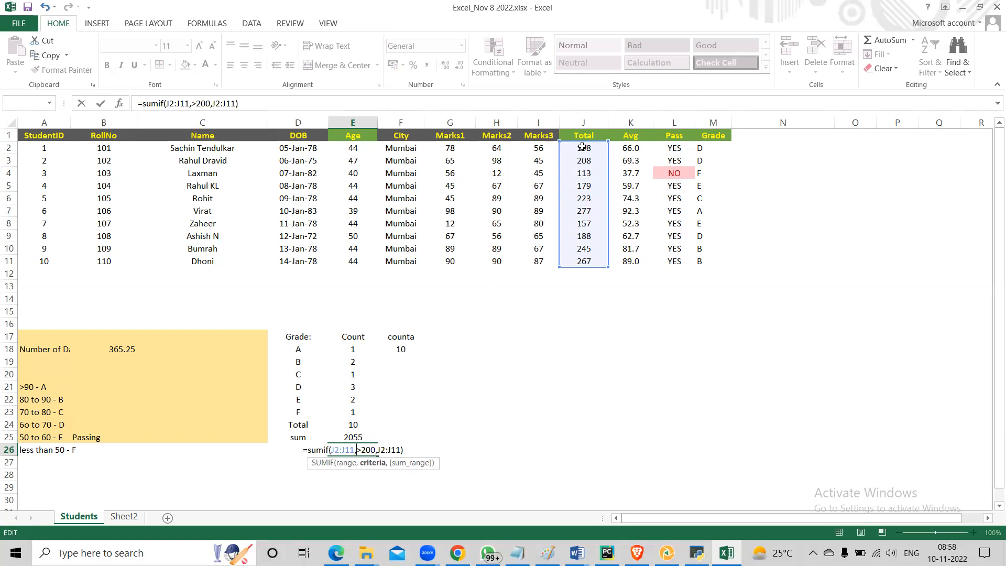
{"action": "left_click", "coordinate": [583, 147]}
{"action": "key", "text": "Return"}
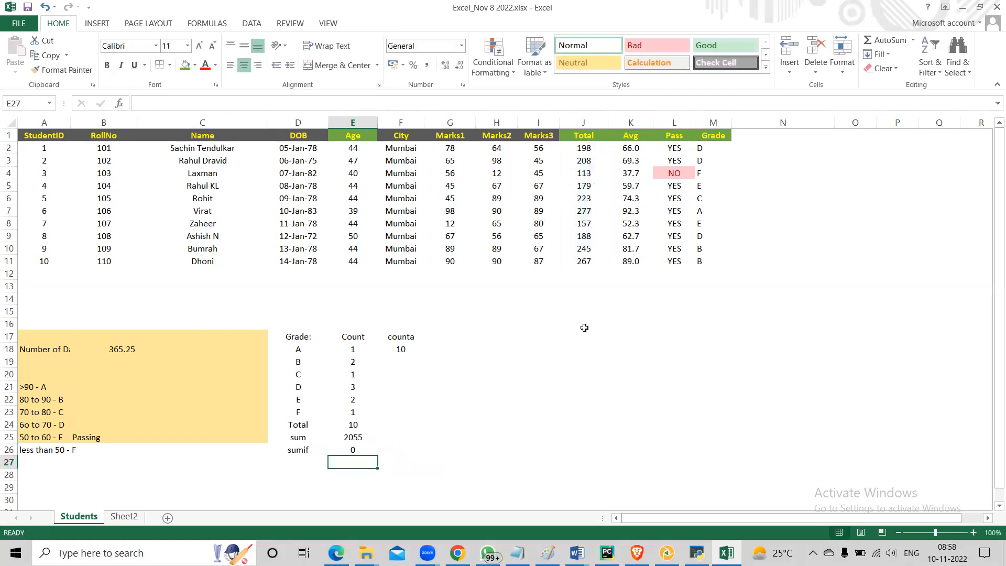
Step: Examine the J2 reference in the E26 SUMIF criterion against the first student's total in J2
{"action": "left_click", "coordinate": [358, 449]}
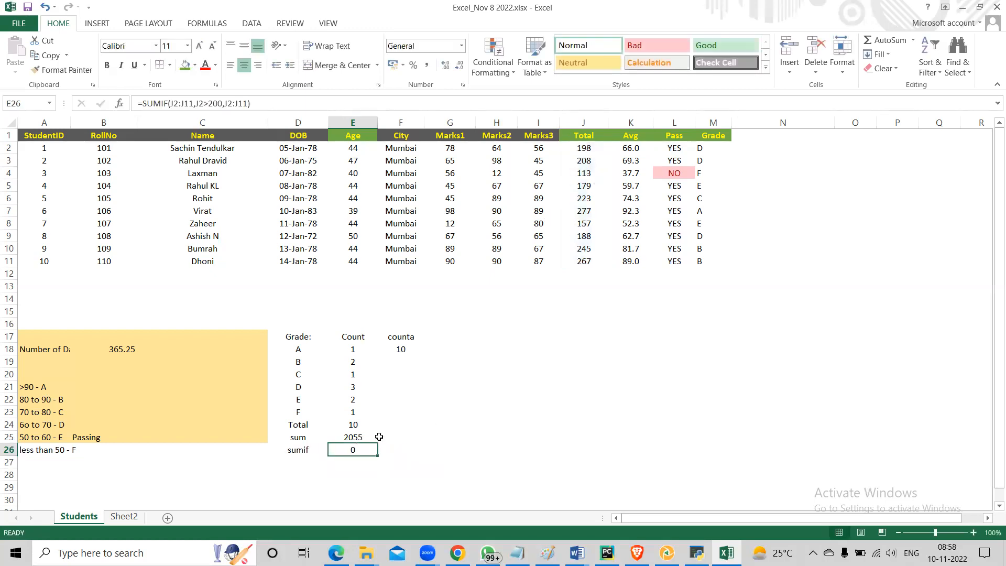
{"action": "left_click", "coordinate": [592, 148]}
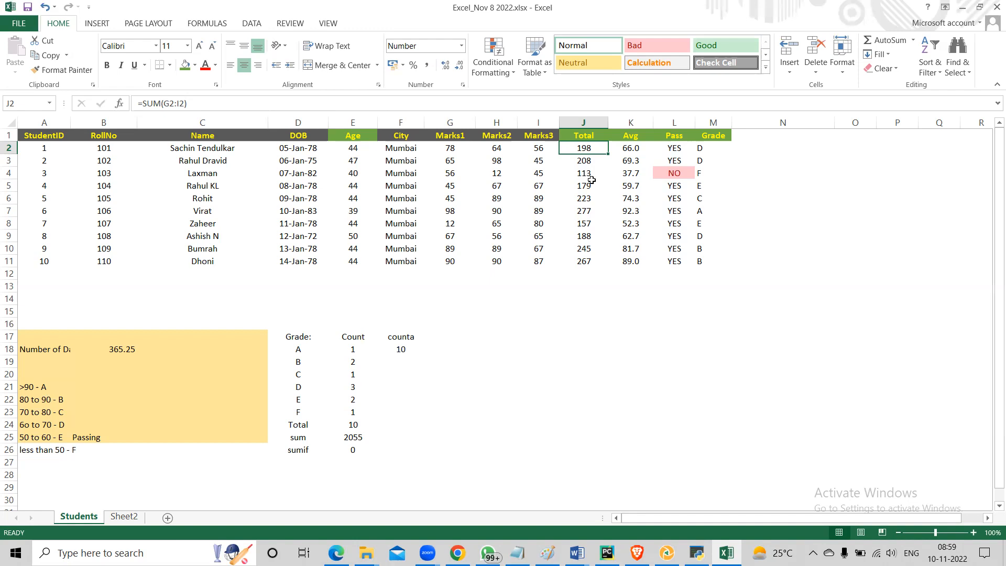
{"action": "left_click", "coordinate": [350, 451]}
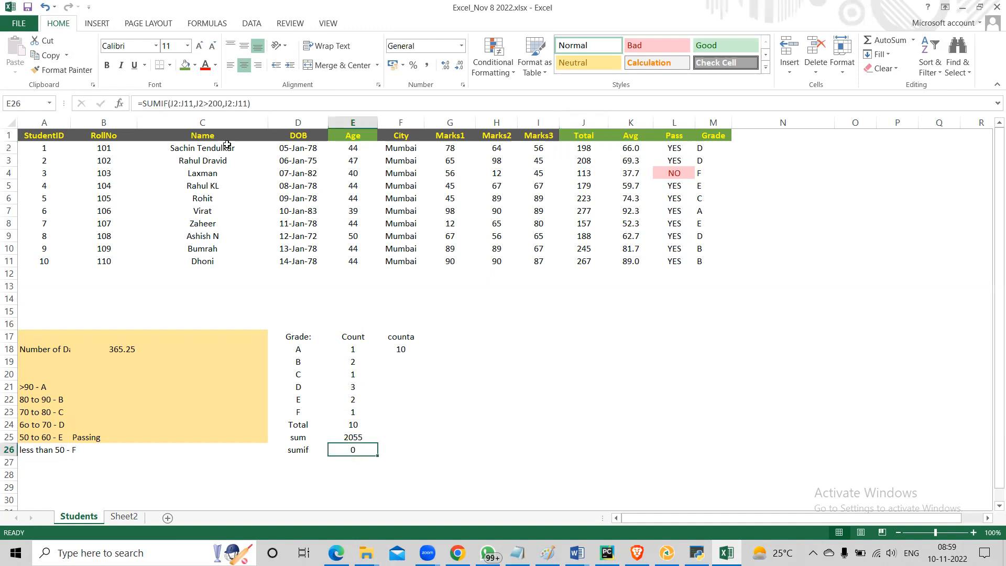
{"action": "double_click", "coordinate": [198, 103]}
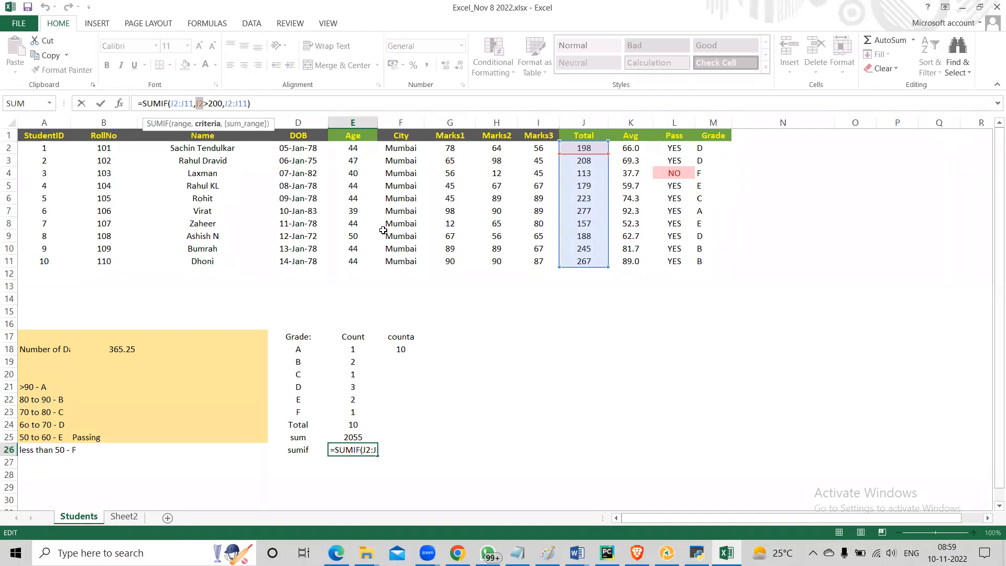
{"action": "key", "text": "ctrl+Return"}
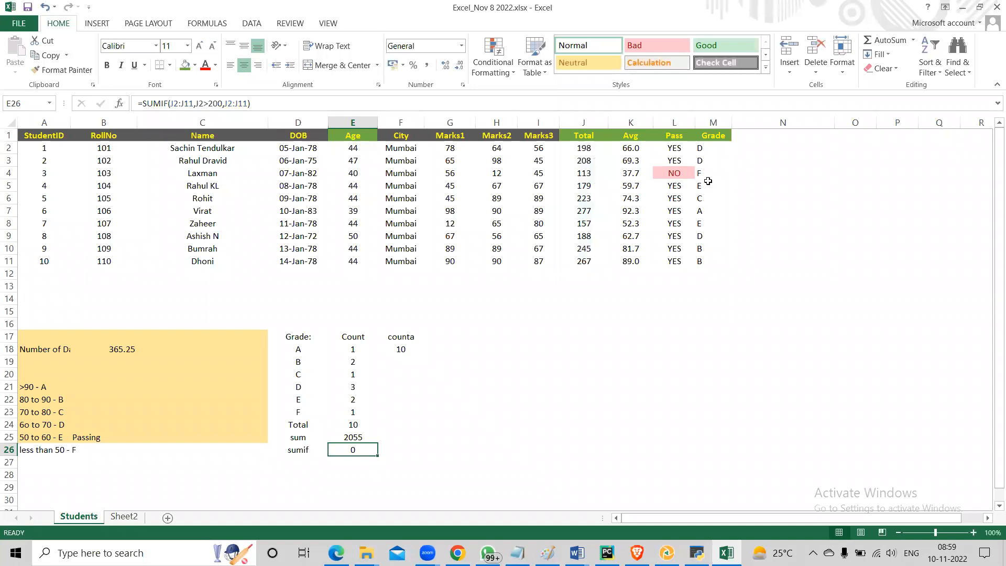
Step: Add the header "Greater than 200" in N1 and copy the Grade header's formatting onto it
{"action": "left_click", "coordinate": [745, 136]}
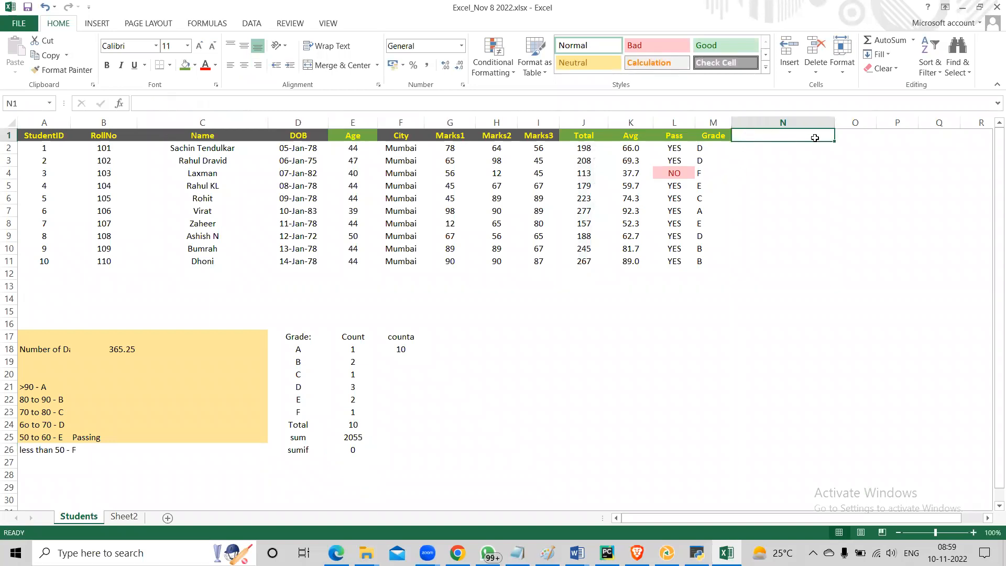
{"action": "type", "text": "Grea"}
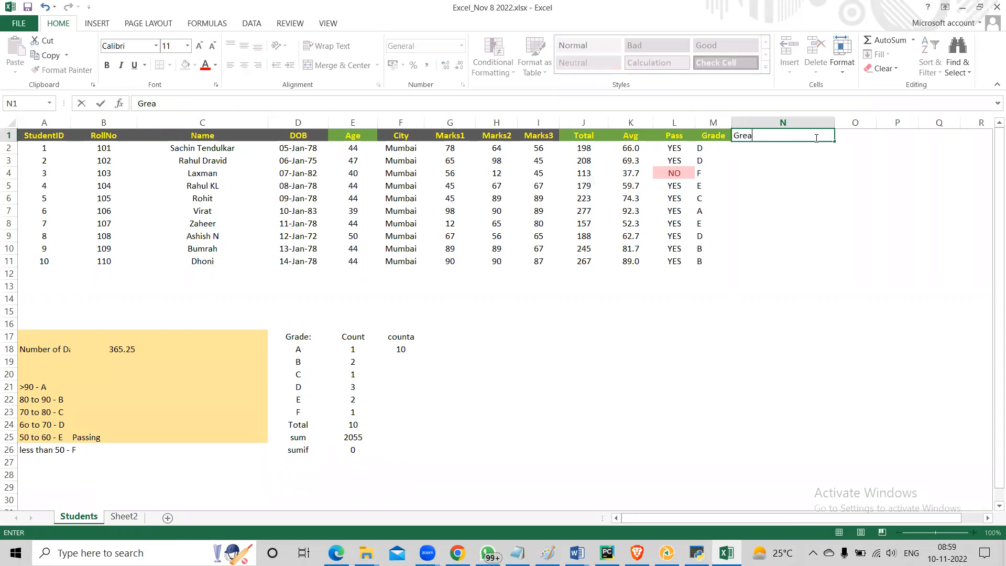
{"action": "type", "text": "ter than 200"}
{"action": "key", "text": "Return"}
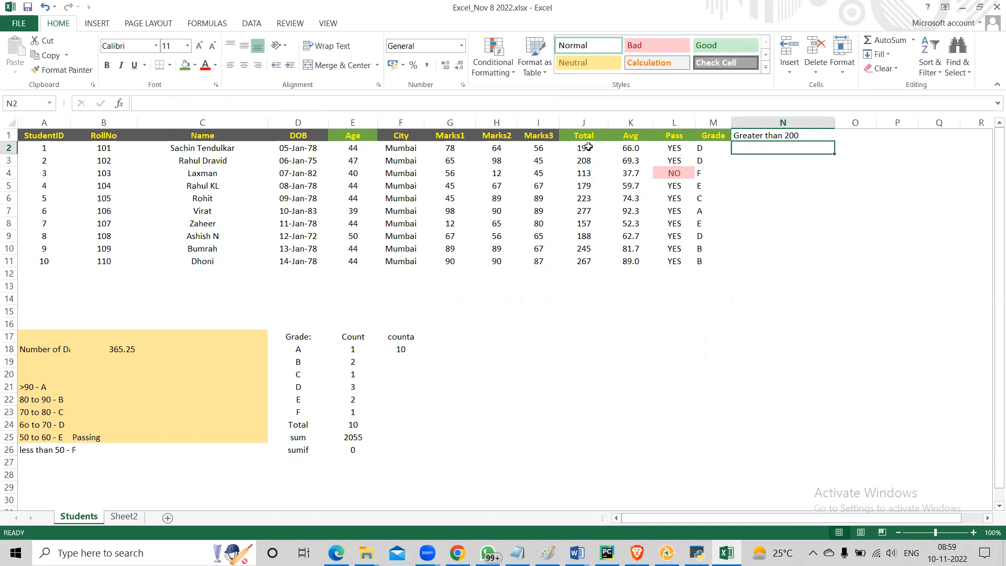
{"action": "left_click", "coordinate": [351, 449]}
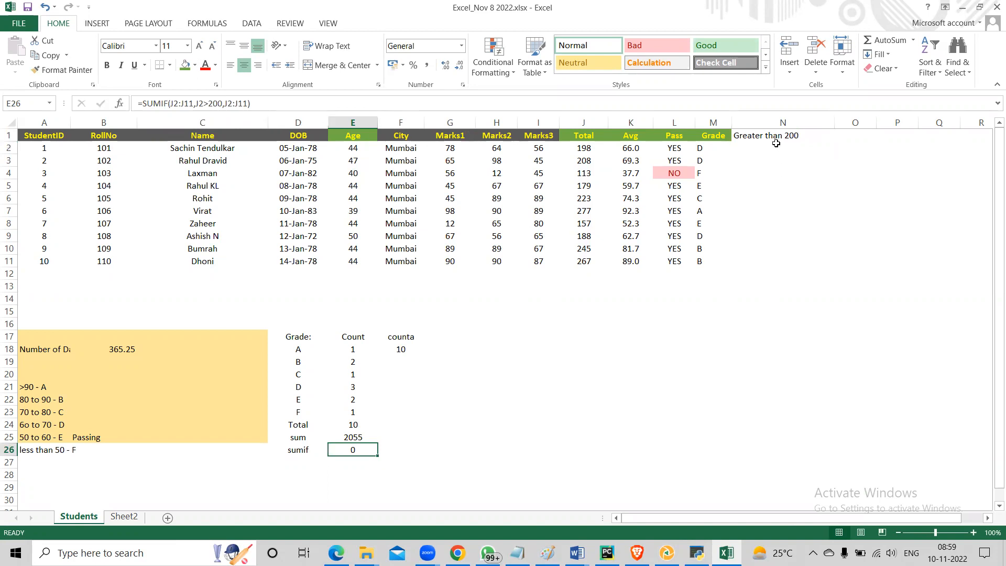
{"action": "left_click", "coordinate": [720, 136]}
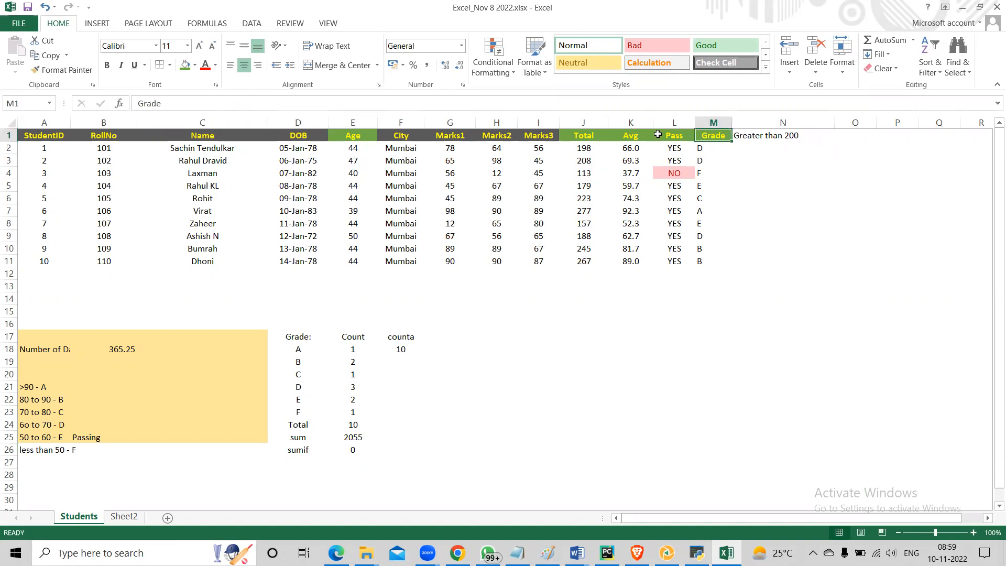
{"action": "left_click", "coordinate": [78, 71]}
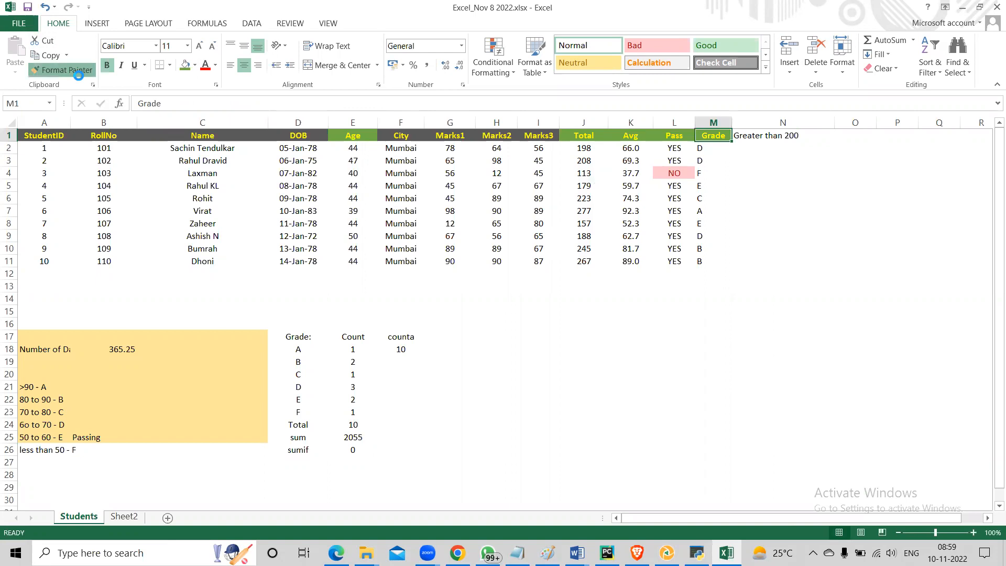
{"action": "left_click", "coordinate": [779, 137]}
Step: Enter =IF(J2>=200,"YES","NO") in N2 and fill it down to N11 for all students
{"action": "left_click", "coordinate": [761, 151]}
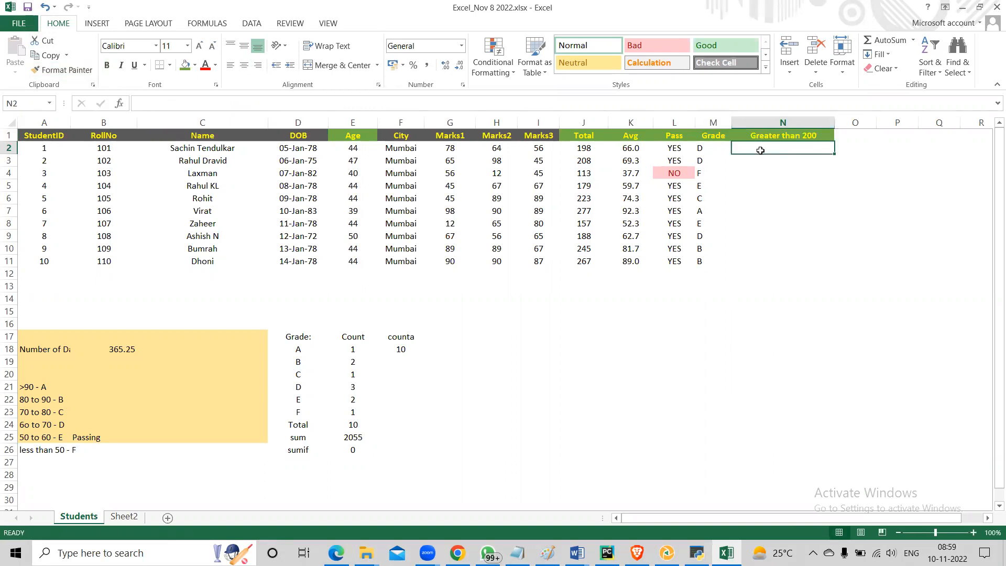
{"action": "type", "text": "=if("}
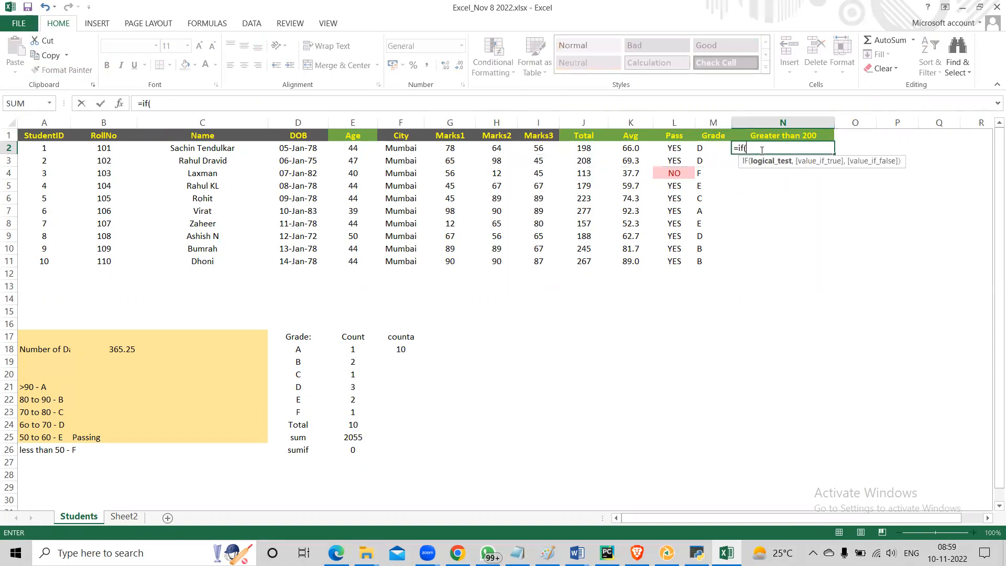
{"action": "left_click", "coordinate": [582, 148]}
{"action": "type", "text": ">=2"}
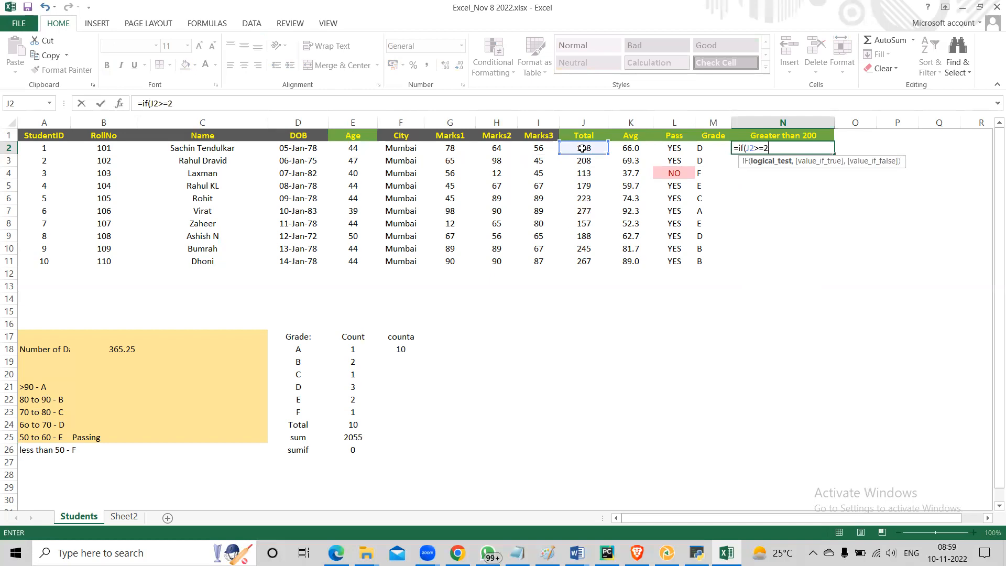
{"action": "type", "text": "00,\"YES\",\"NO"}
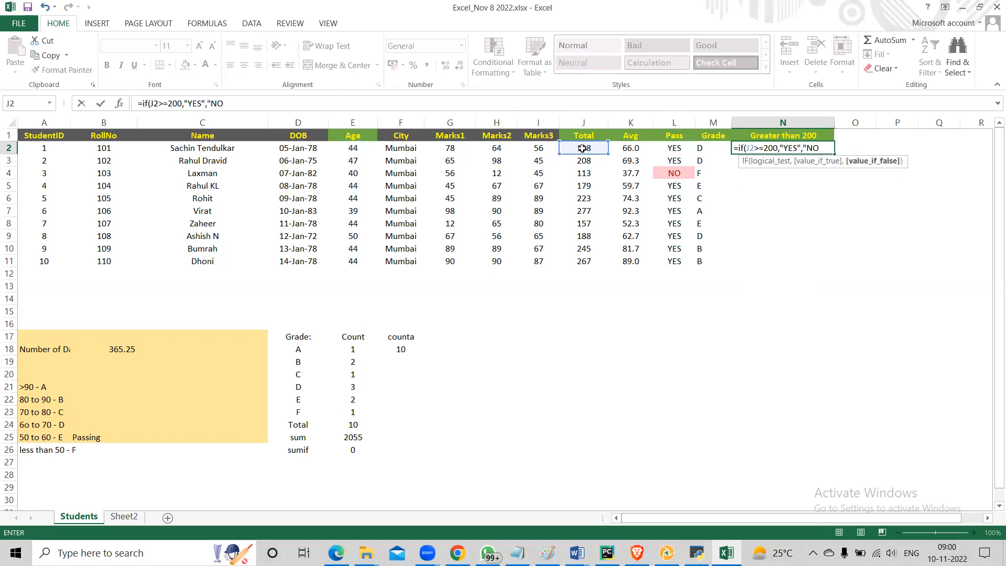
{"action": "type", "text": "\""}
{"action": "key", "text": "Return"}
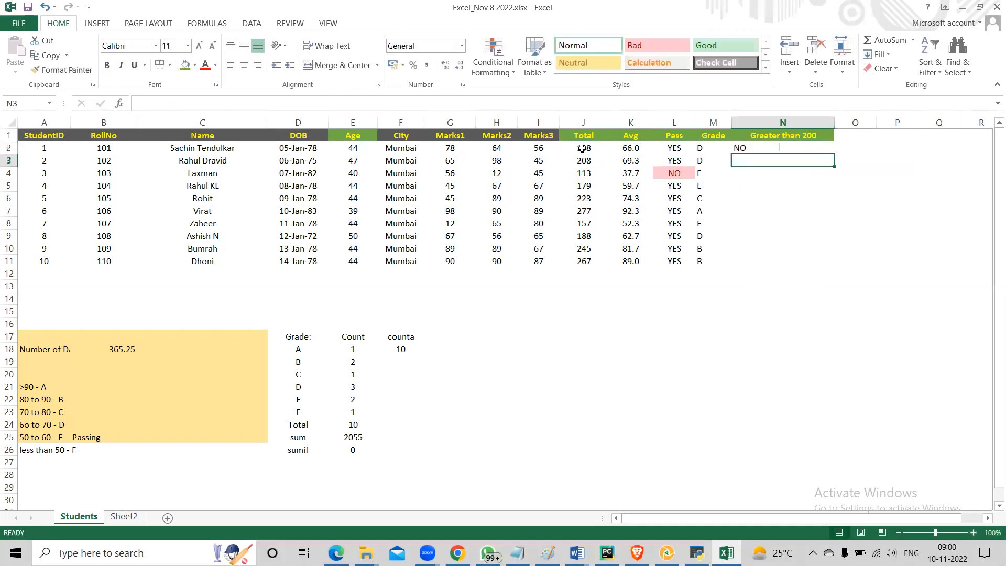
{"action": "left_click", "coordinate": [778, 147]}
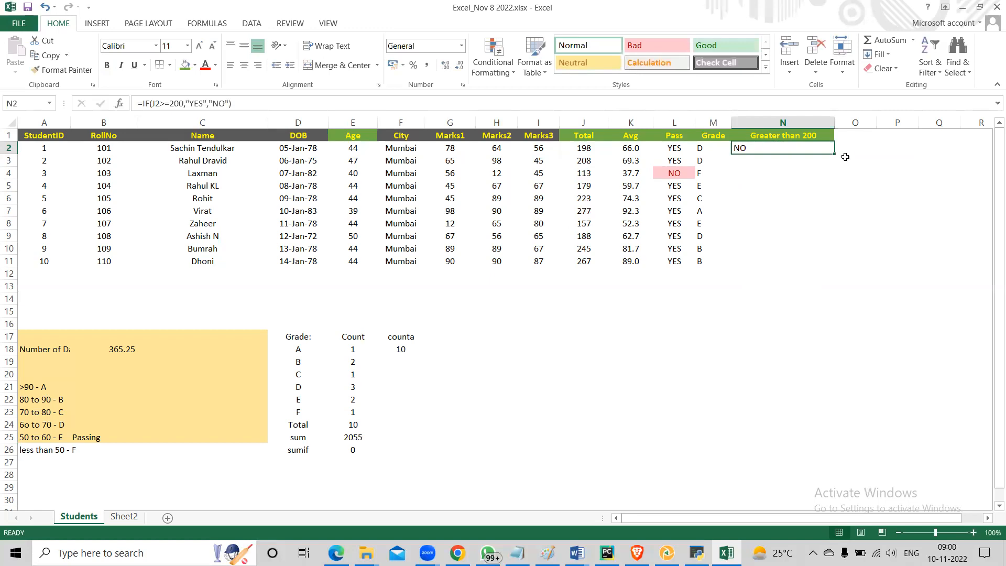
{"action": "double_click", "coordinate": [834, 156]}
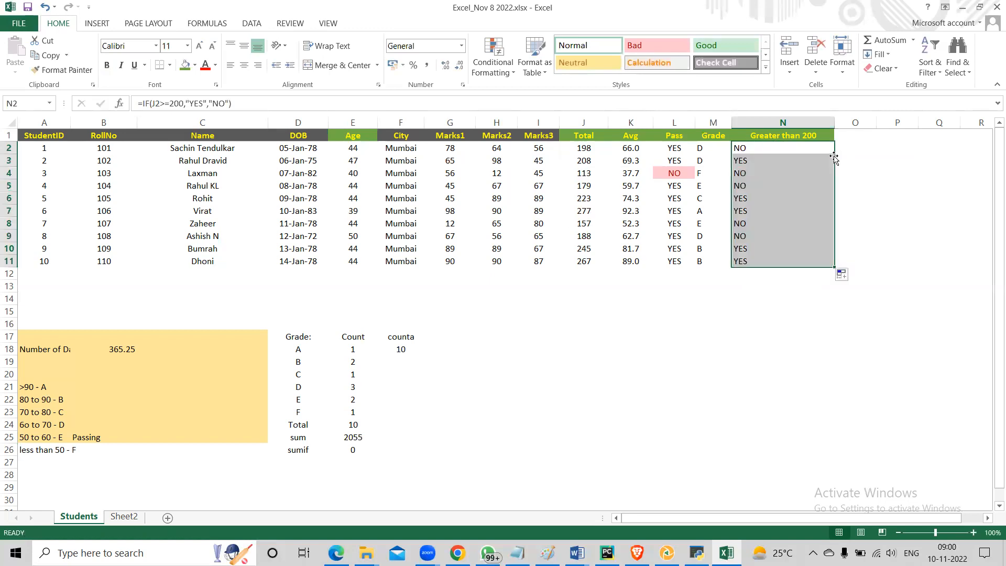
Step: Replace the E26 formula with =SUMIF(N2:N11,N3,J2:J11) to add up the totals flagged YES in the Greater than 200 column
{"action": "left_click", "coordinate": [346, 440]}
{"action": "left_click", "coordinate": [347, 447]}
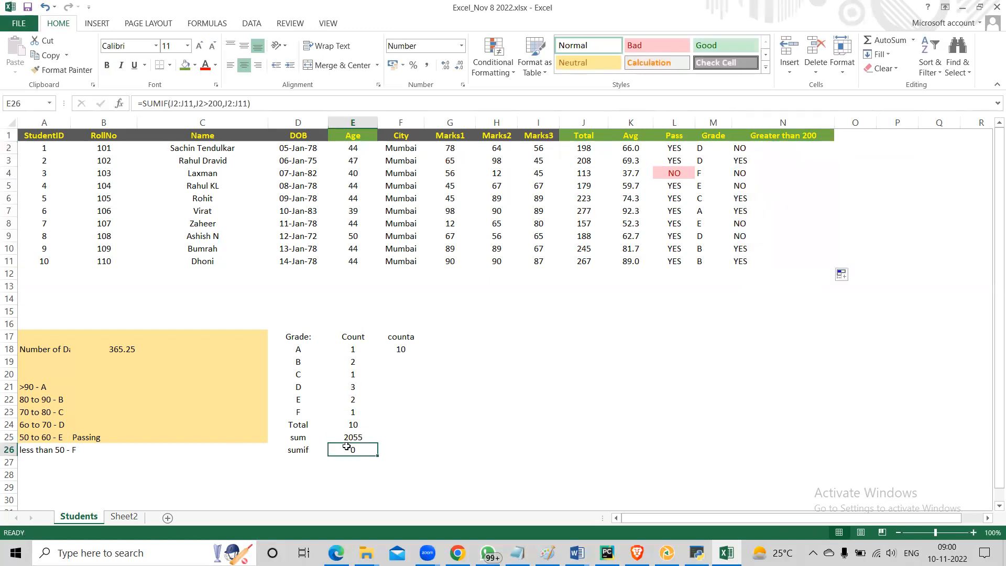
{"action": "type", "text": "=sum"}
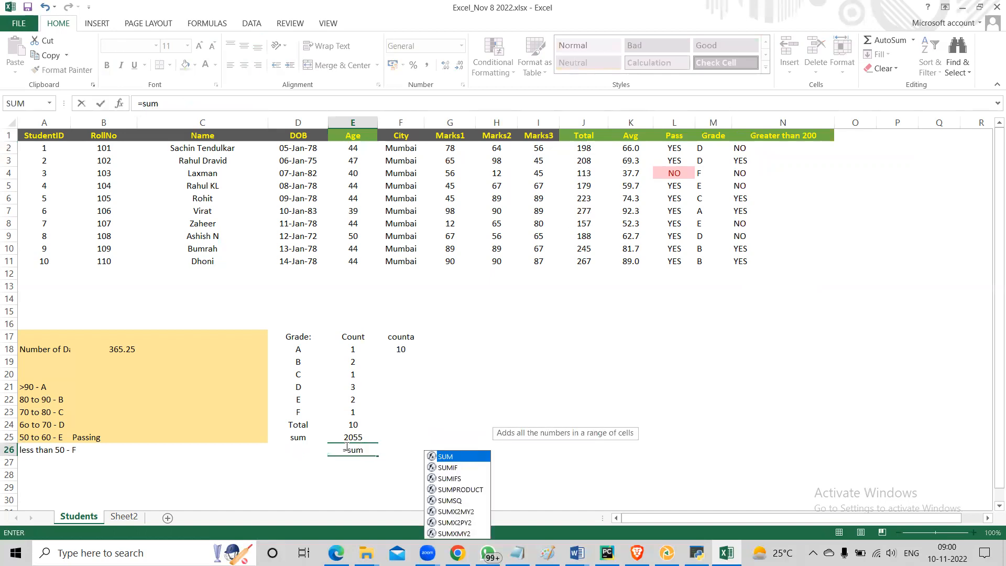
{"action": "type", "text": "if("}
{"action": "key", "text": "BackSpace"}
{"action": "type", "text": "("}
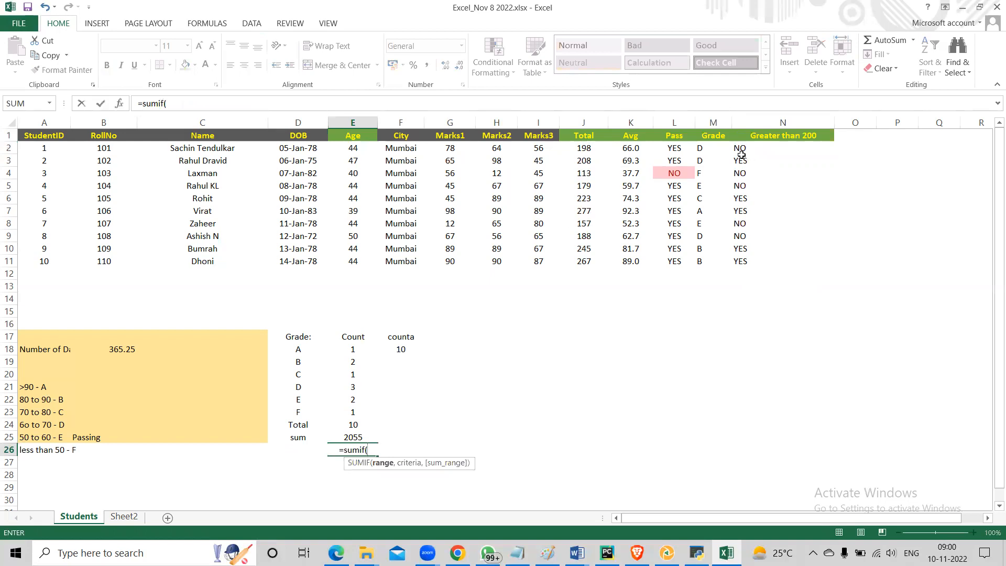
{"action": "left_click_drag", "start_coordinate": [737, 148], "coordinate": [749, 257]}
{"action": "type", "text": ","}
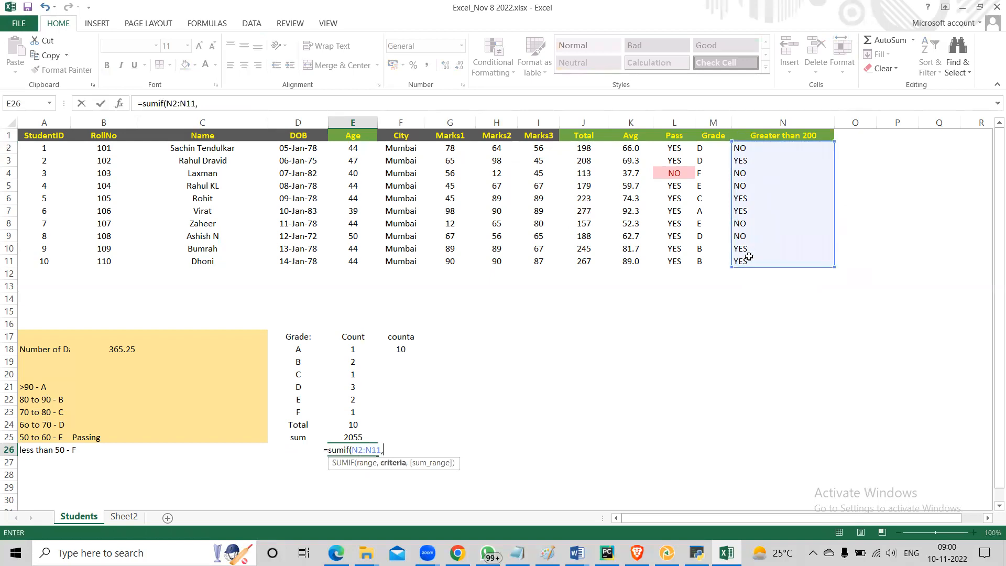
{"action": "left_click", "coordinate": [742, 163]}
{"action": "type", "text": ","}
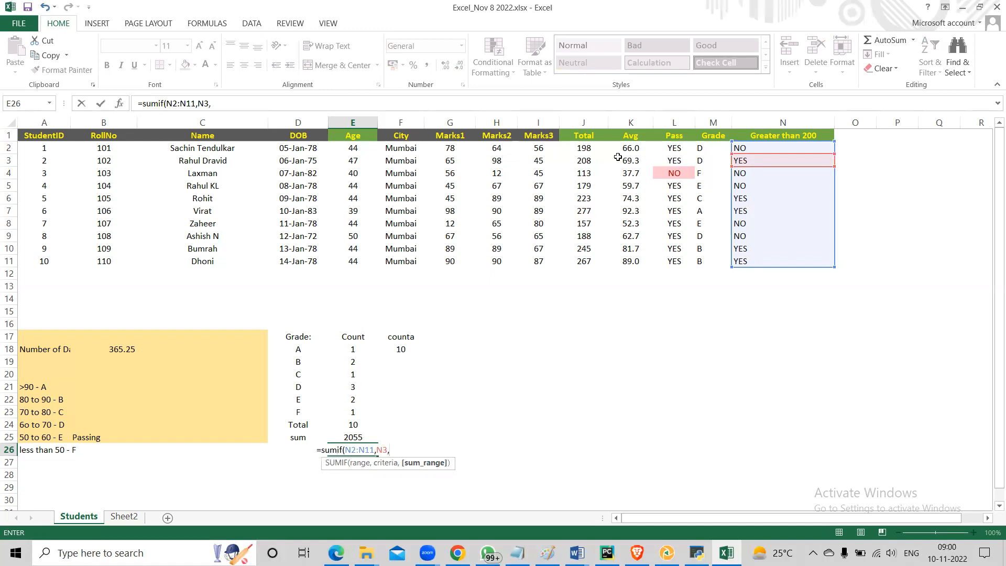
{"action": "left_click_drag", "start_coordinate": [590, 149], "coordinate": [587, 258]}
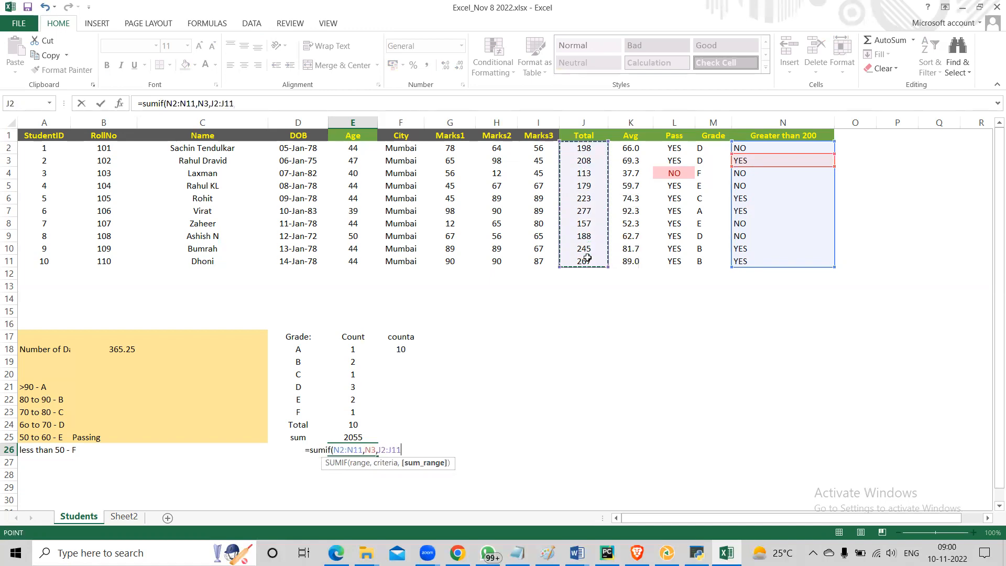
{"action": "key", "text": "Return"}
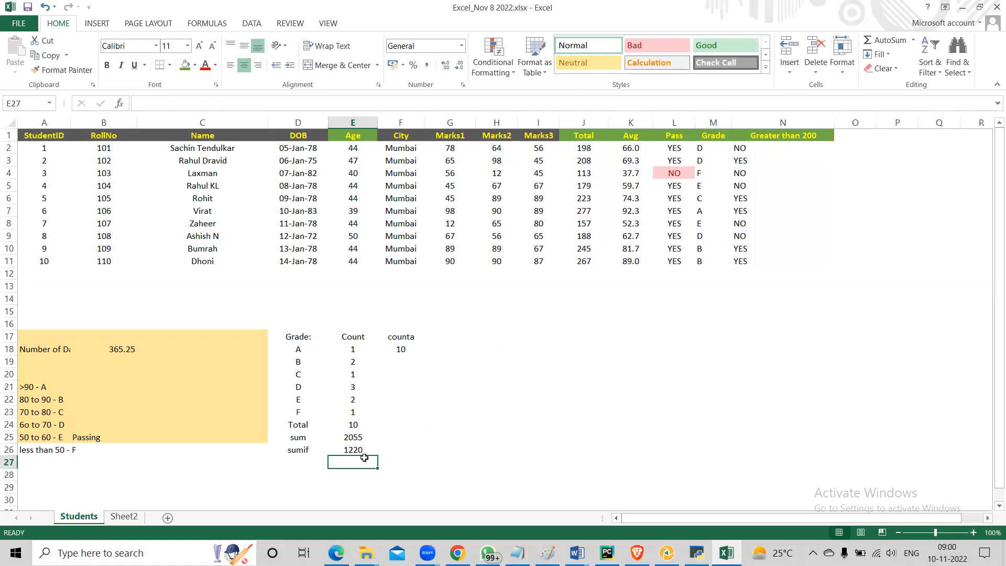
Step: Change the SUMIF criterion in E26 to "NO" so it adds up the totals flagged NO in the Greater than 200 column
{"action": "left_click", "coordinate": [349, 450]}
{"action": "left_click_drag", "start_coordinate": [202, 103], "coordinate": [212, 103]}
{"action": "type", "text": "\""}
{"action": "type", "text": "NO\","}
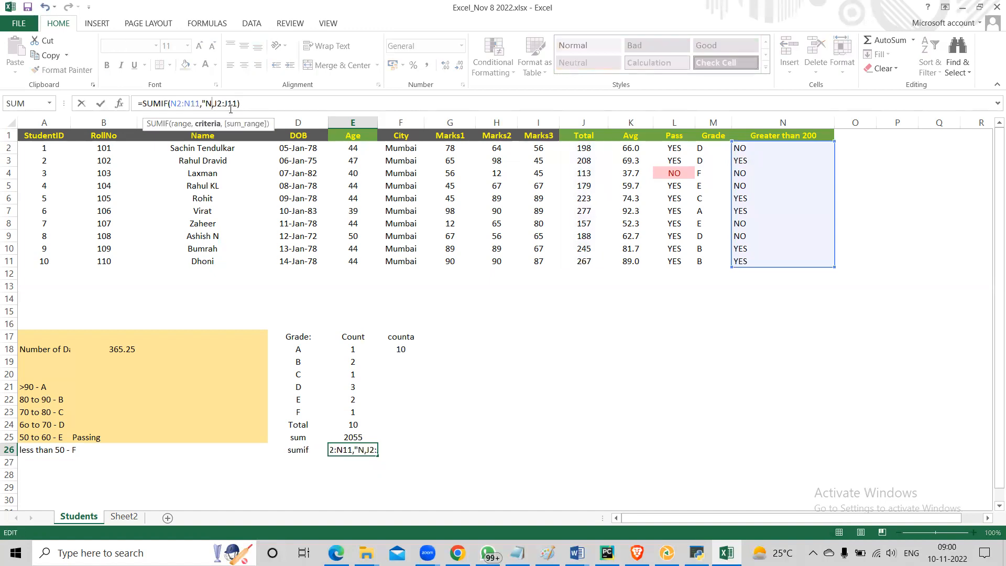
{"action": "key", "text": "Return"}
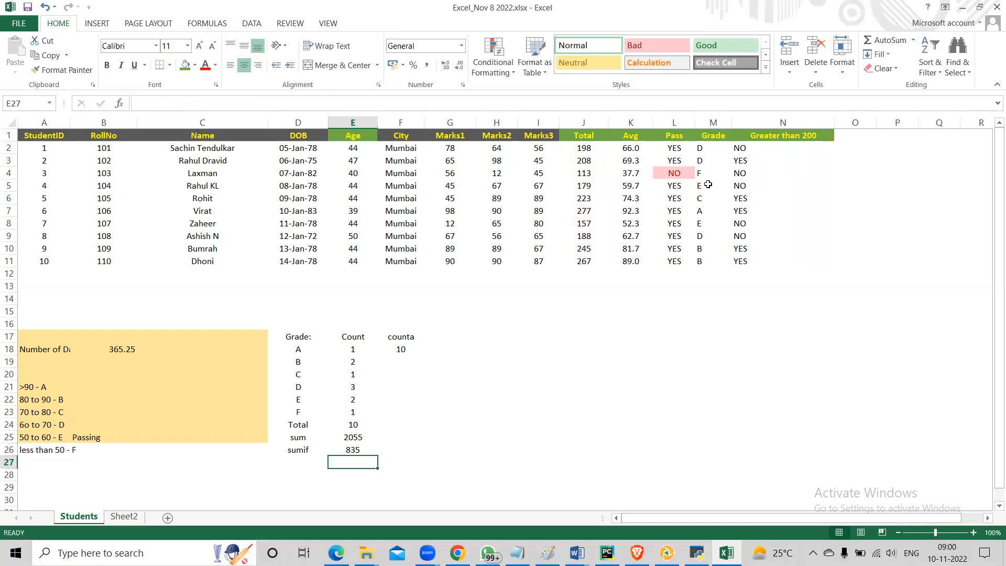
Step: Check the SUMIF result by selecting the totals flagged NO together (J2, J4, J5, J8 and J9) and reading their sum
{"action": "left_click_drag", "start_coordinate": [742, 173], "coordinate": [745, 239]}
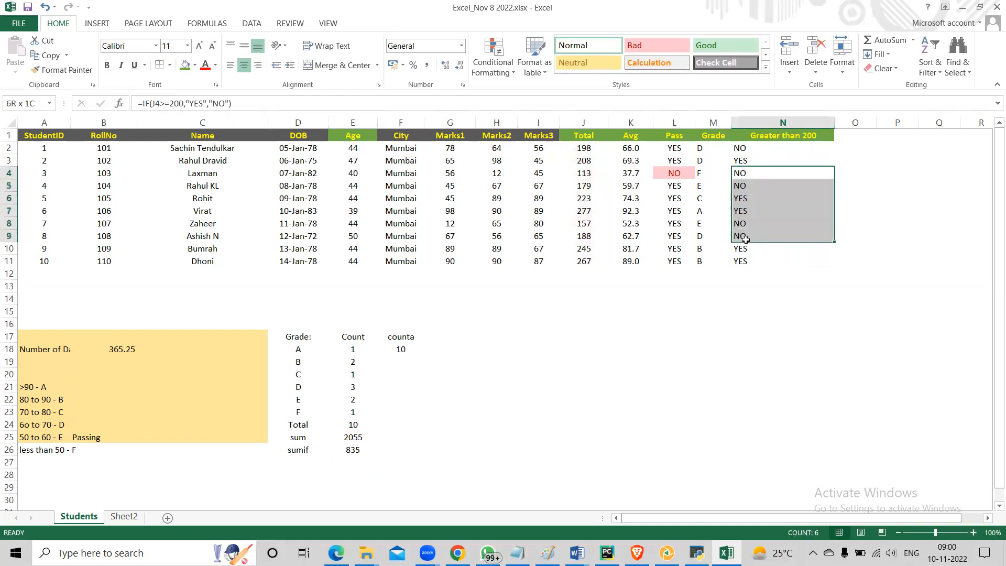
{"action": "left_click", "coordinate": [588, 173]}
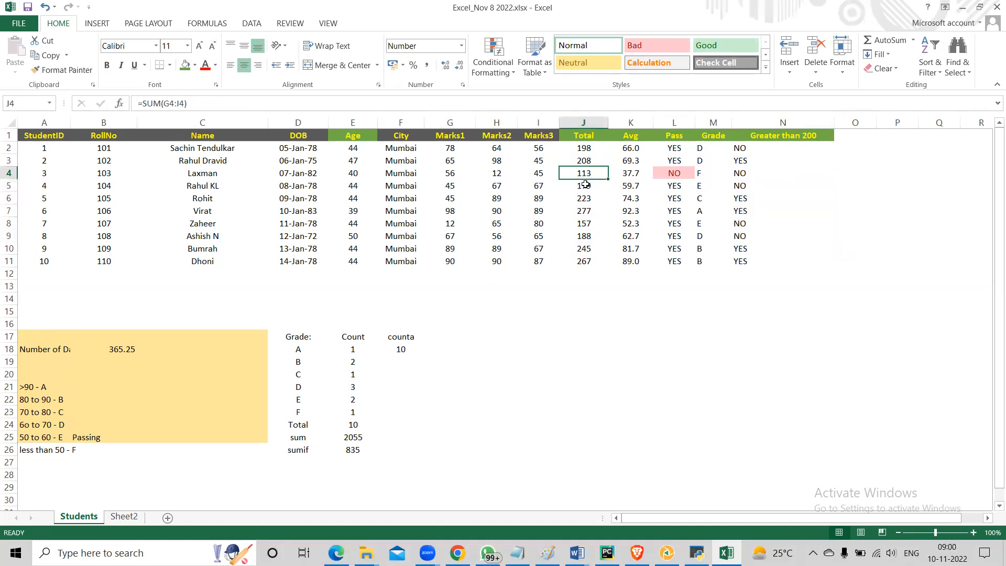
{"action": "left_click", "coordinate": [586, 185], "text": "ctrl"}
{"action": "left_click", "coordinate": [584, 222], "text": "ctrl"}
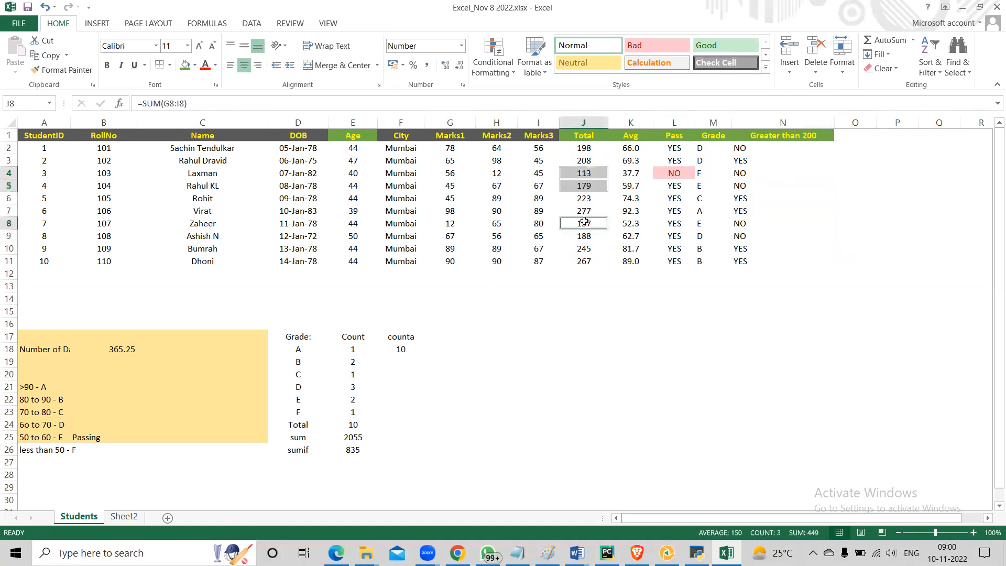
{"action": "left_click", "coordinate": [589, 235], "text": "ctrl"}
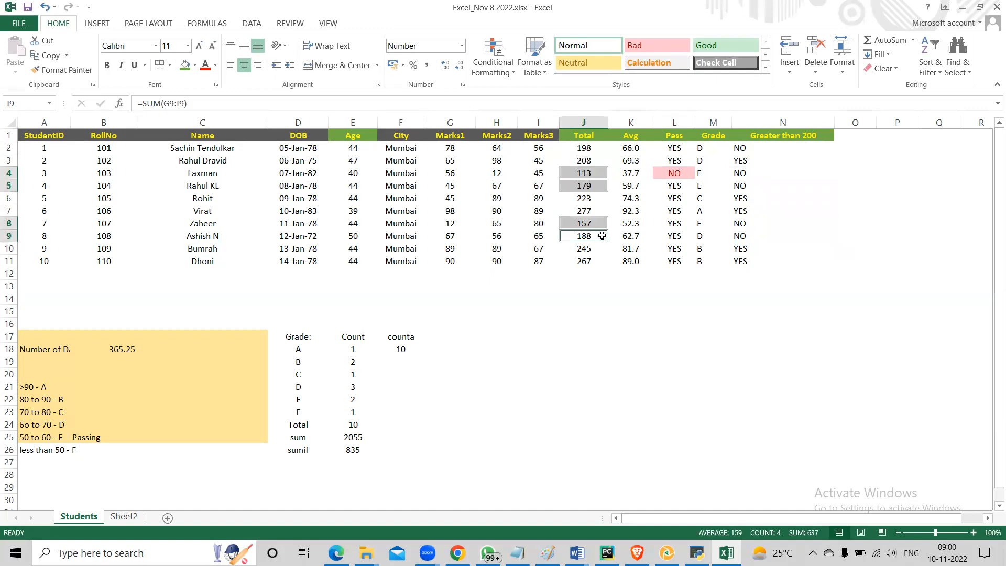
{"action": "left_click", "coordinate": [590, 148], "text": "ctrl"}
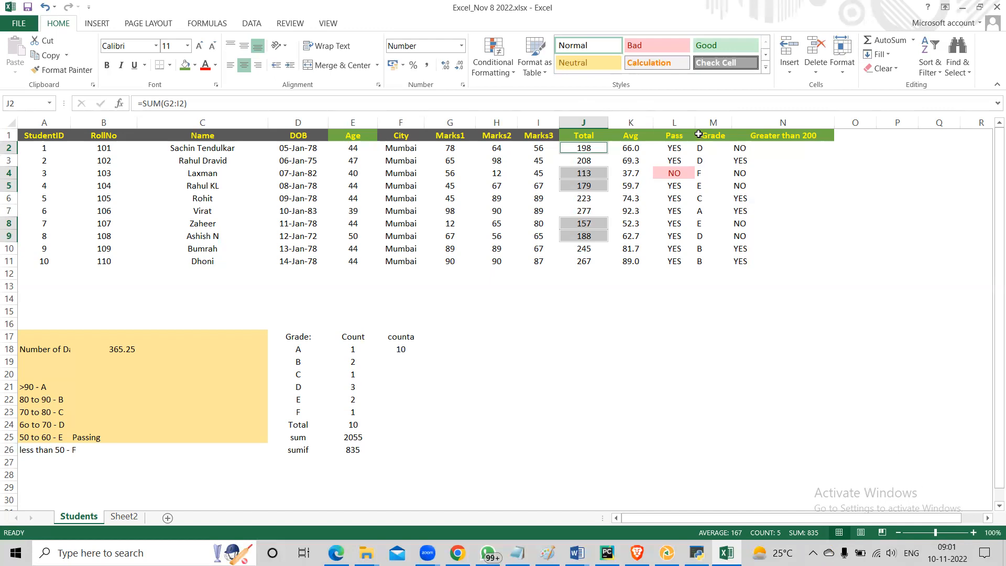
Step: Center the Grade and Greater than 200 values in M2:N11 horizontally
{"action": "left_click_drag", "start_coordinate": [698, 148], "coordinate": [802, 259]}
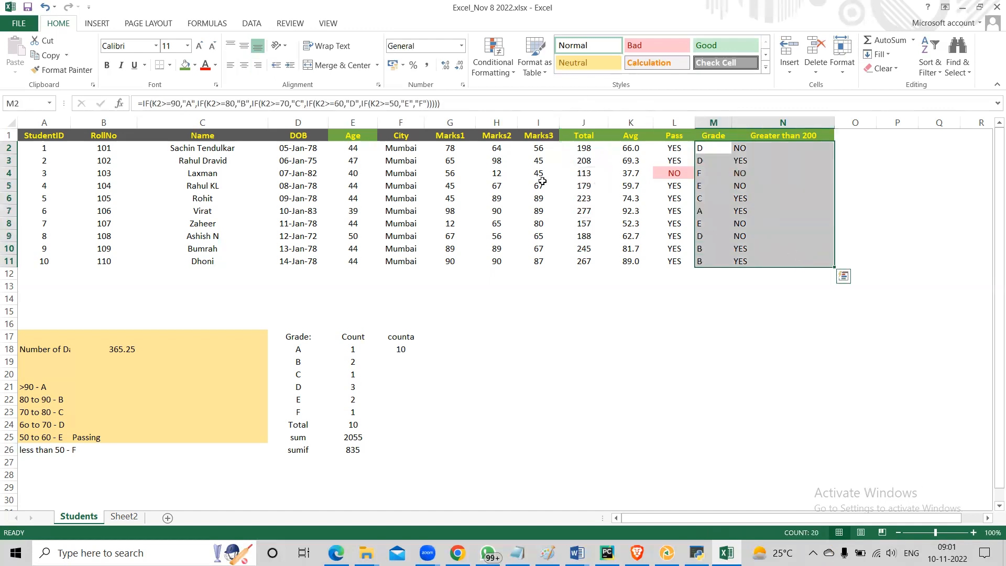
{"action": "left_click", "coordinate": [249, 65]}
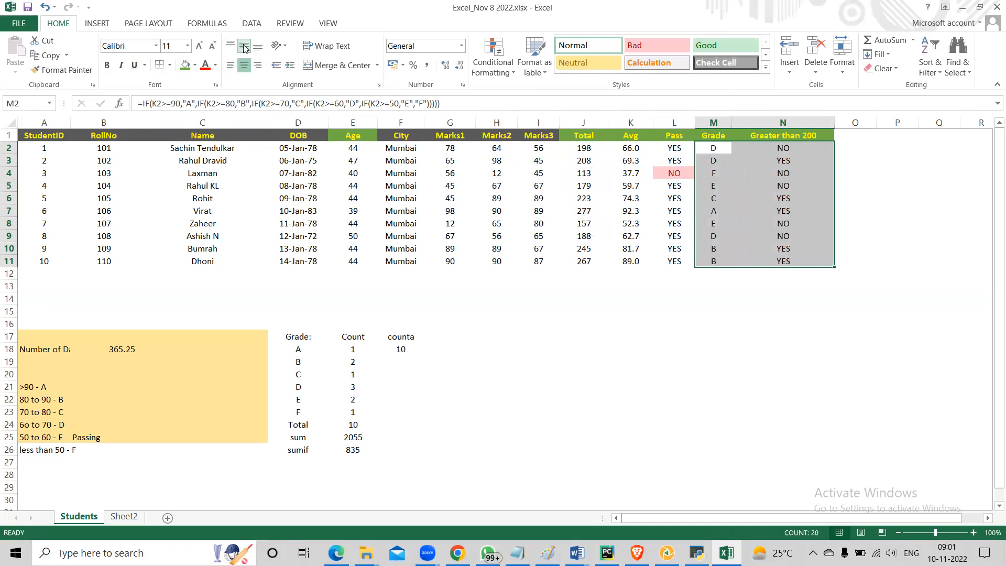
{"action": "left_click", "coordinate": [643, 385]}
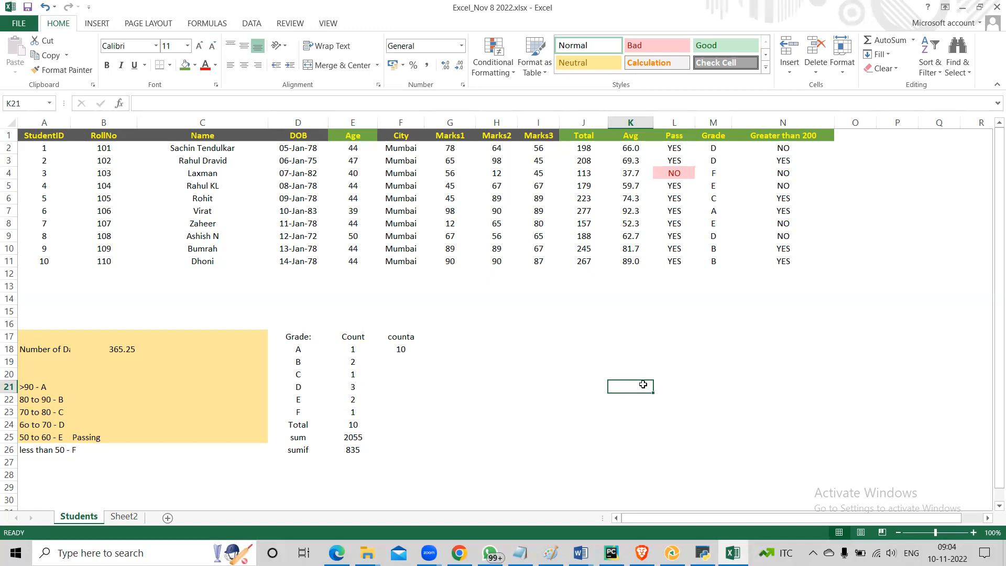
Step: Add the header "AIRPORTCODE" in O1, beside the Greater than 200 column
{"action": "left_click", "coordinate": [850, 138]}
{"action": "type", "text": "A"}
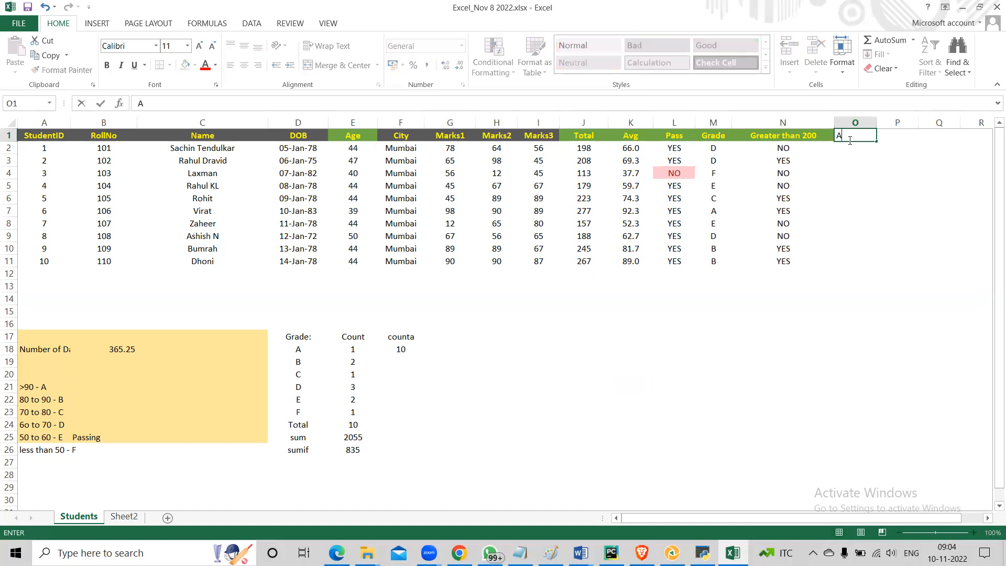
{"action": "type", "text": "IRPORTCODE"}
{"action": "key", "text": "ctrl+Return"}
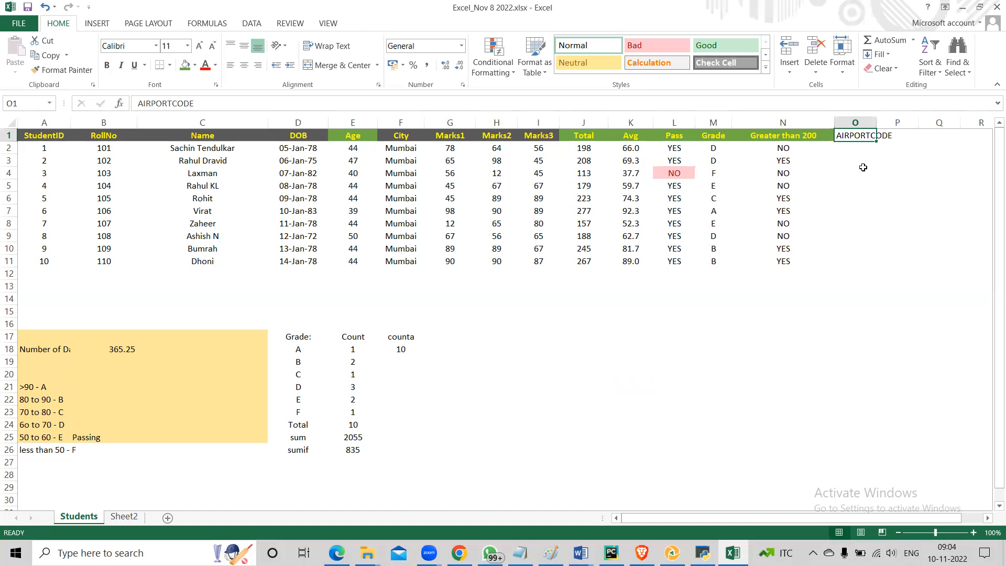
Step: Review the City values in F2:F11 and select O2, the first cell under the AIRPORTCODE header
{"action": "left_click", "coordinate": [397, 146]}
{"action": "left_click_drag", "start_coordinate": [398, 144], "coordinate": [397, 261]}
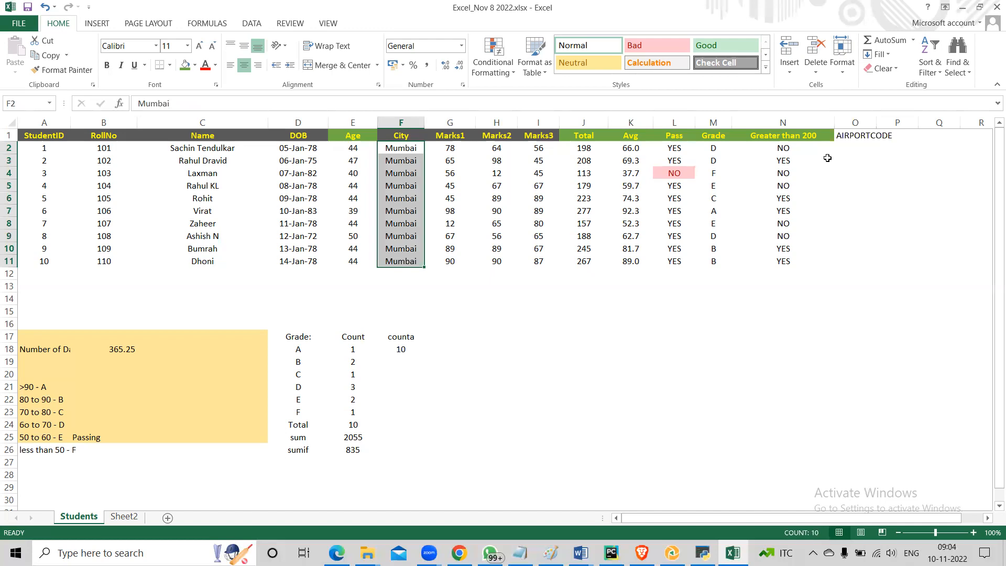
{"action": "left_click", "coordinate": [854, 149]}
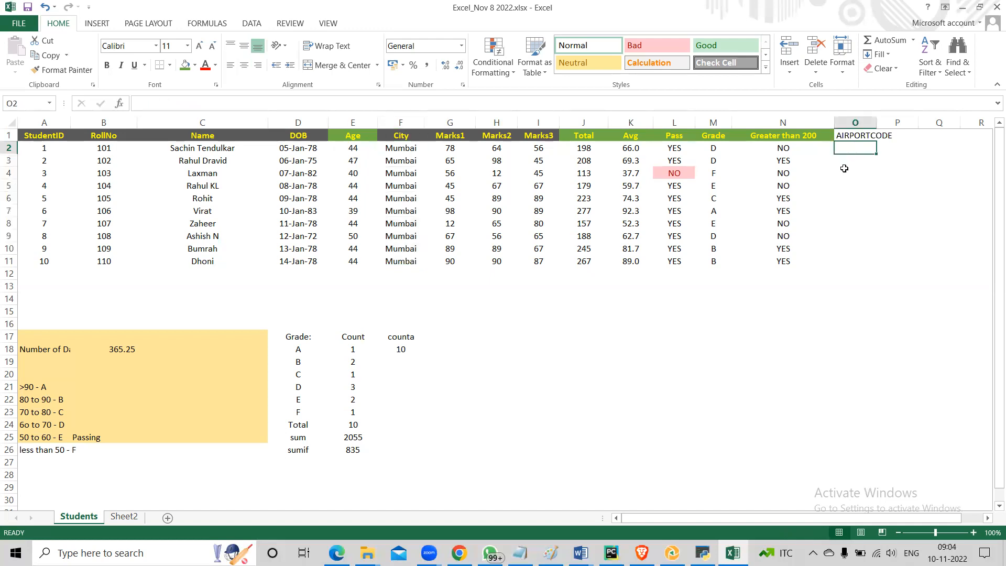